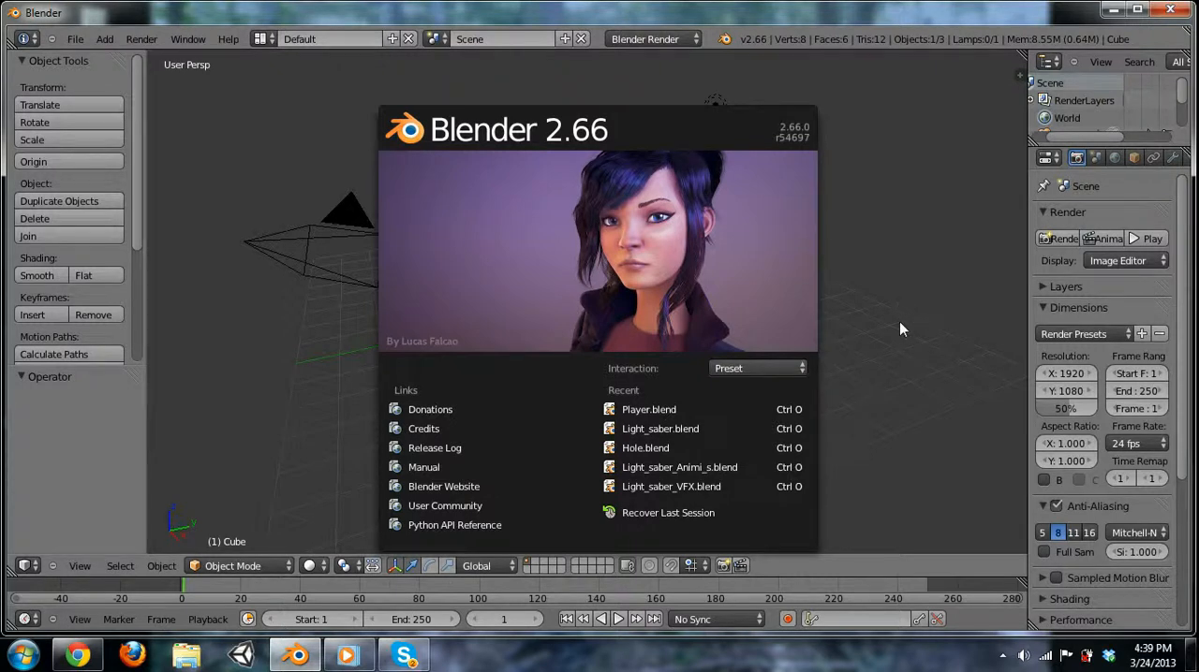
click(296, 657)
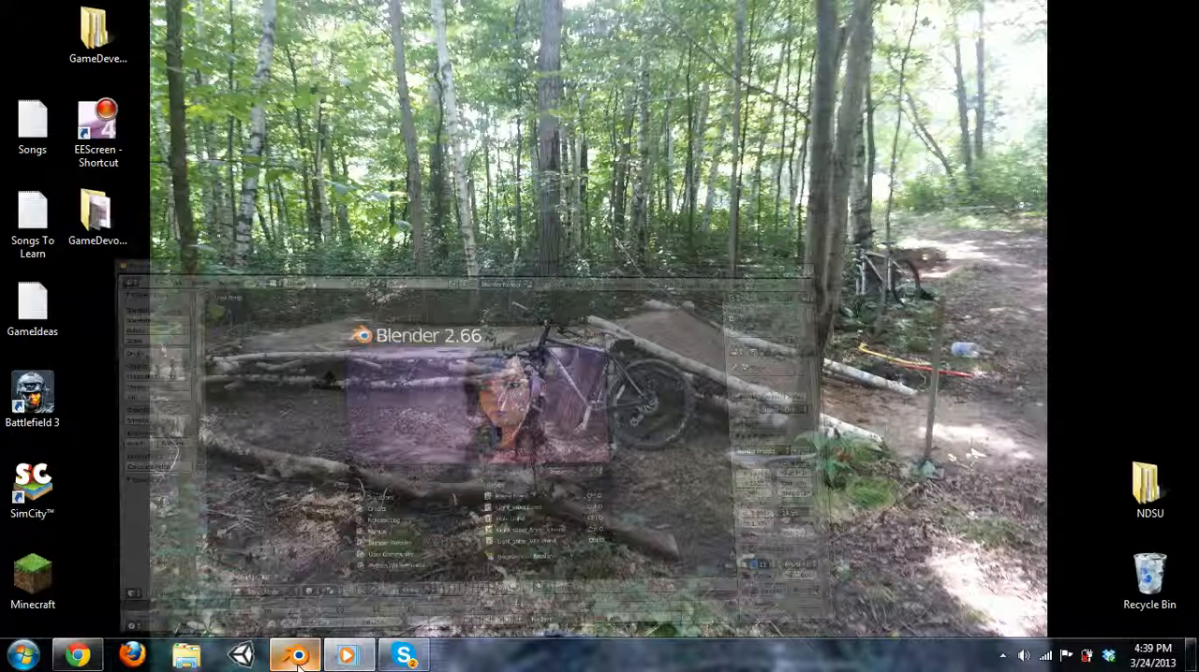
click(297, 657)
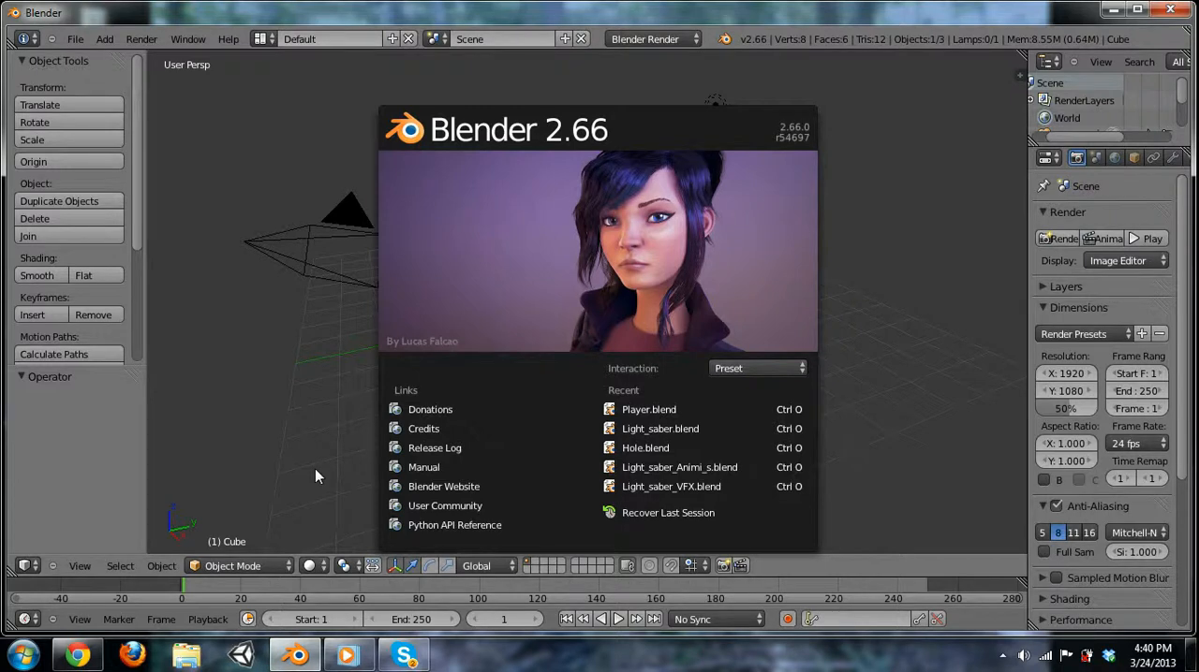
Dismiss the splash screen and enlarge the outliner and properties areas so their full contents can be read.
click(273, 359)
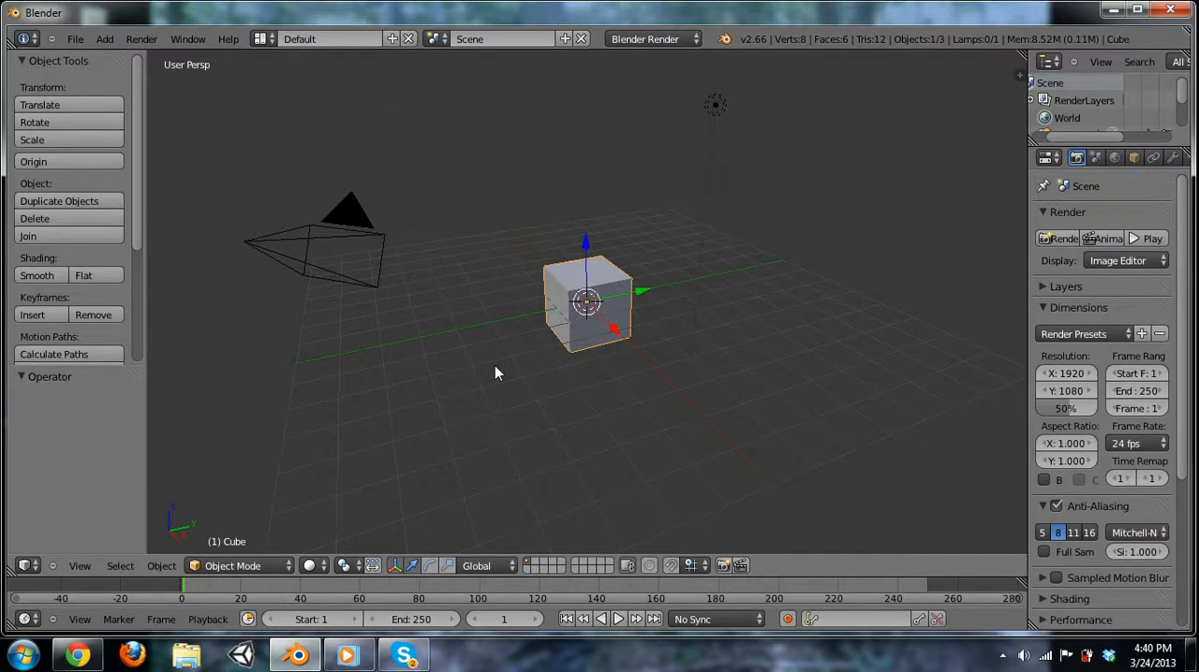
middle_drag(487, 369, 527, 396)
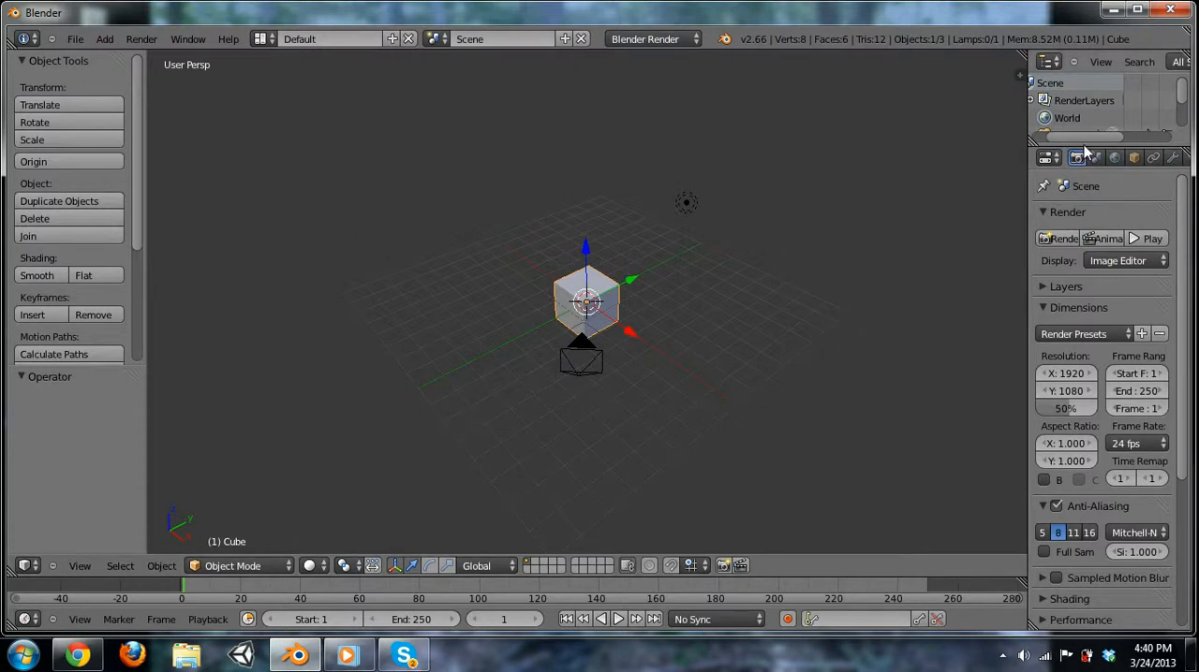
drag(1084, 147, 1077, 214)
drag(1012, 256, 904, 262)
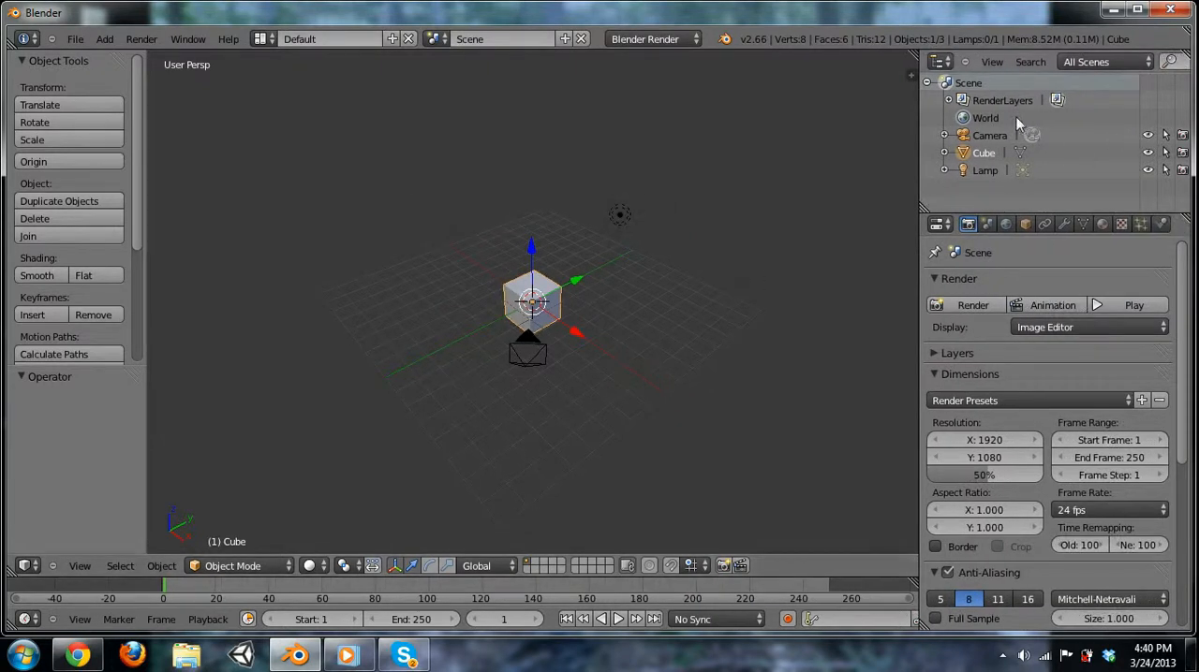
Select the scene's lamp, camera and cube in turn through the outliner, finishing on the lamp.
click(985, 170)
click(989, 135)
click(985, 154)
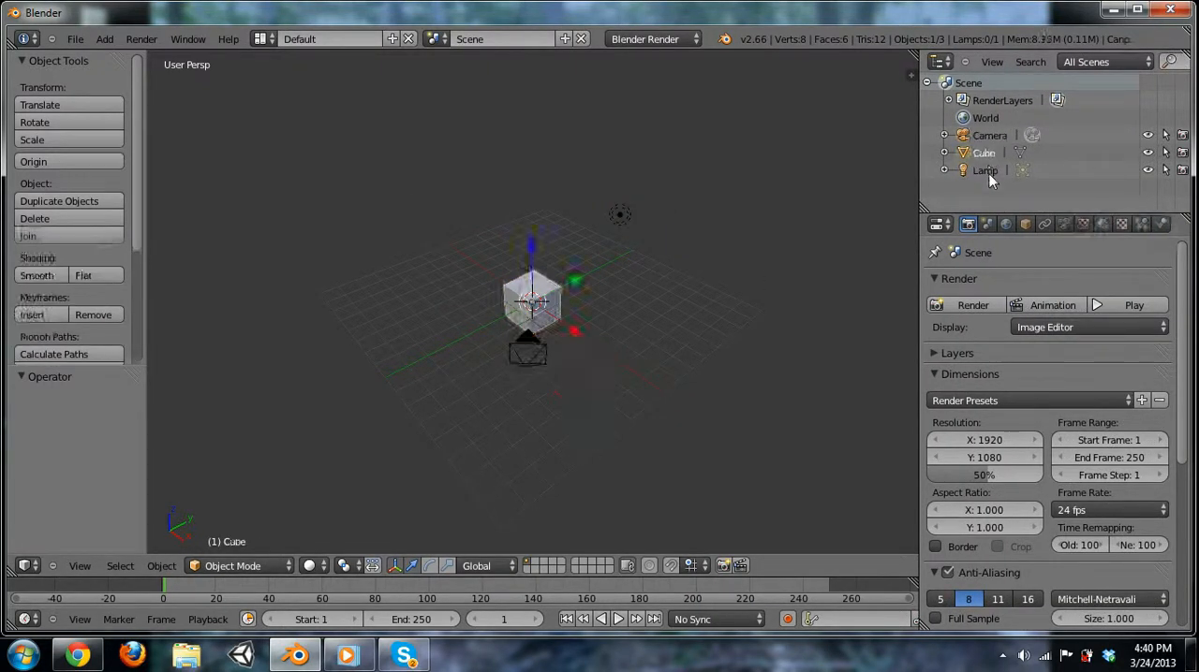
click(987, 173)
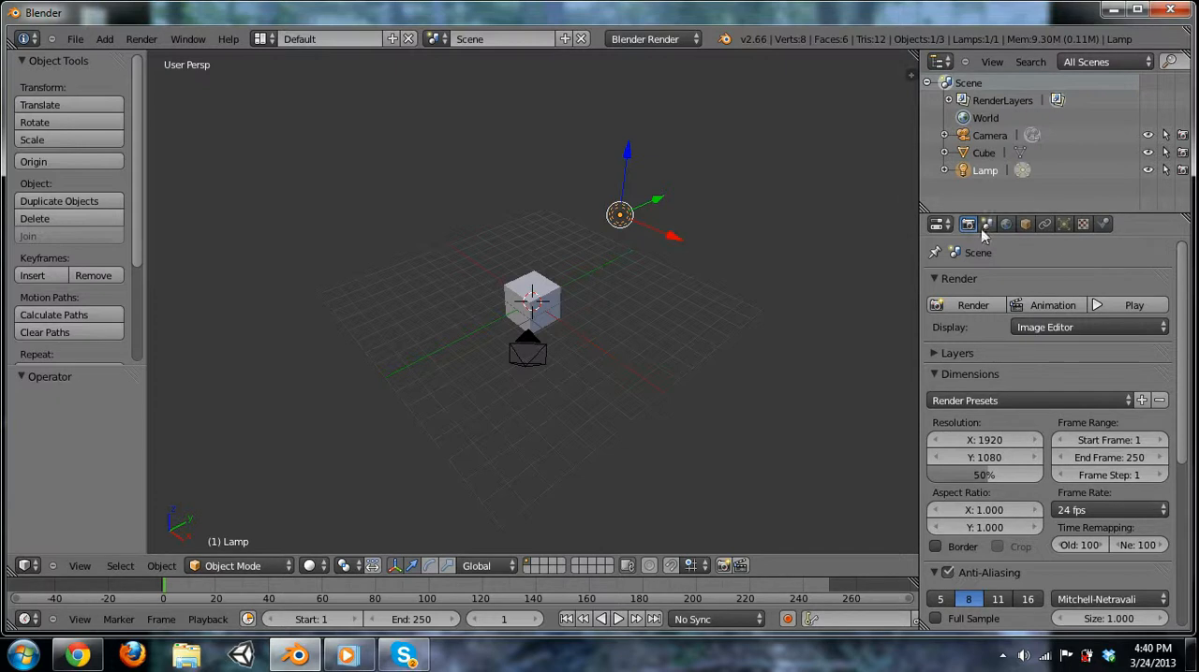
Select the cube and look through its object, modifier and material properties.
right_click(529, 296)
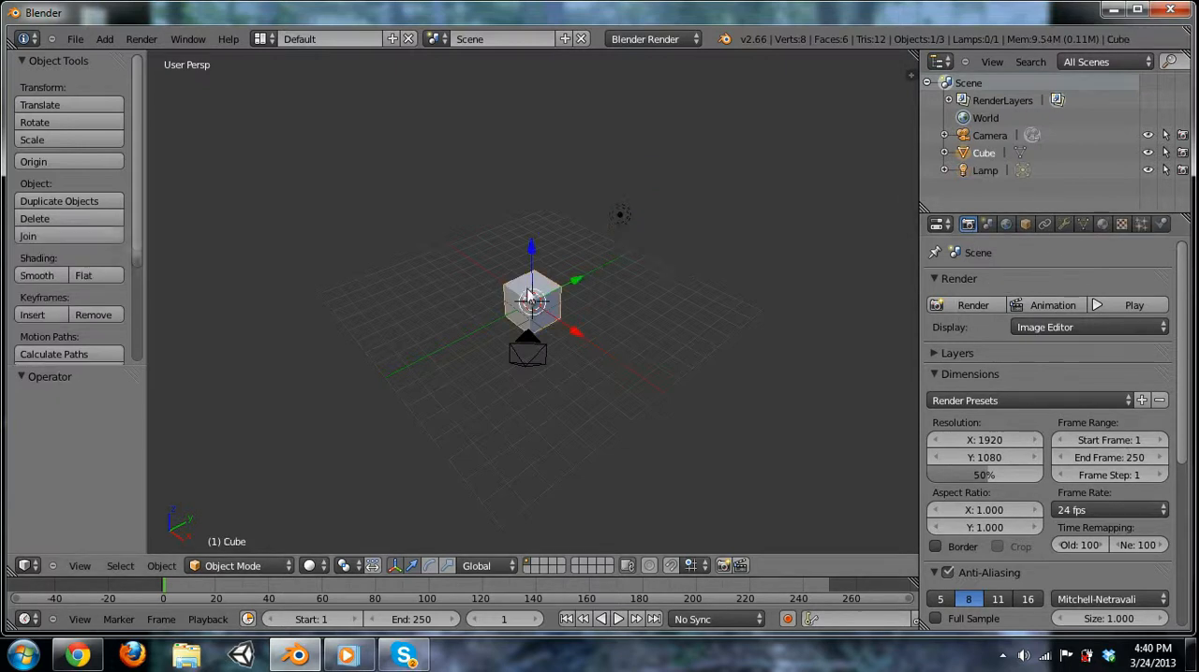
click(1025, 226)
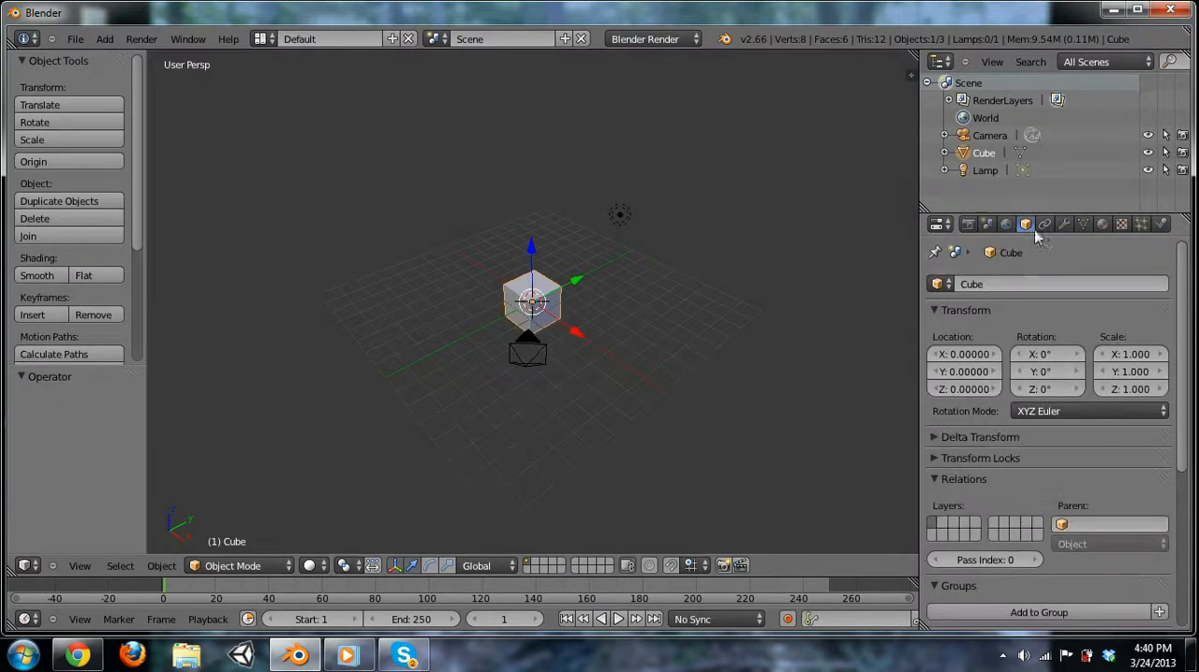
click(1064, 225)
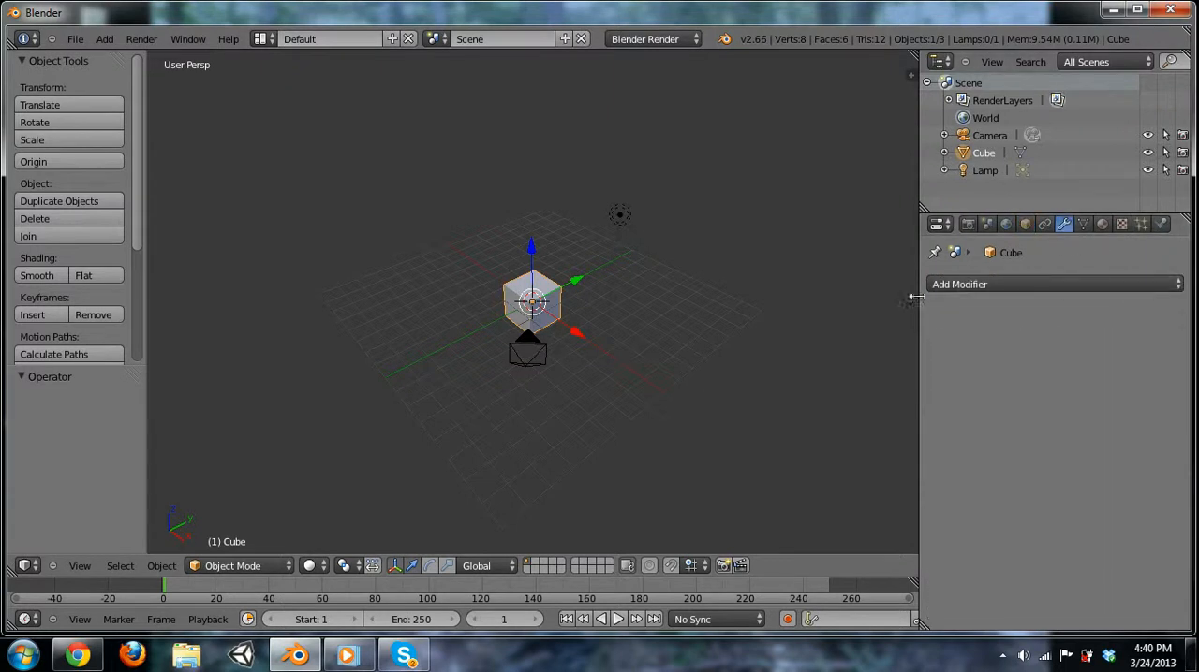
click(1102, 225)
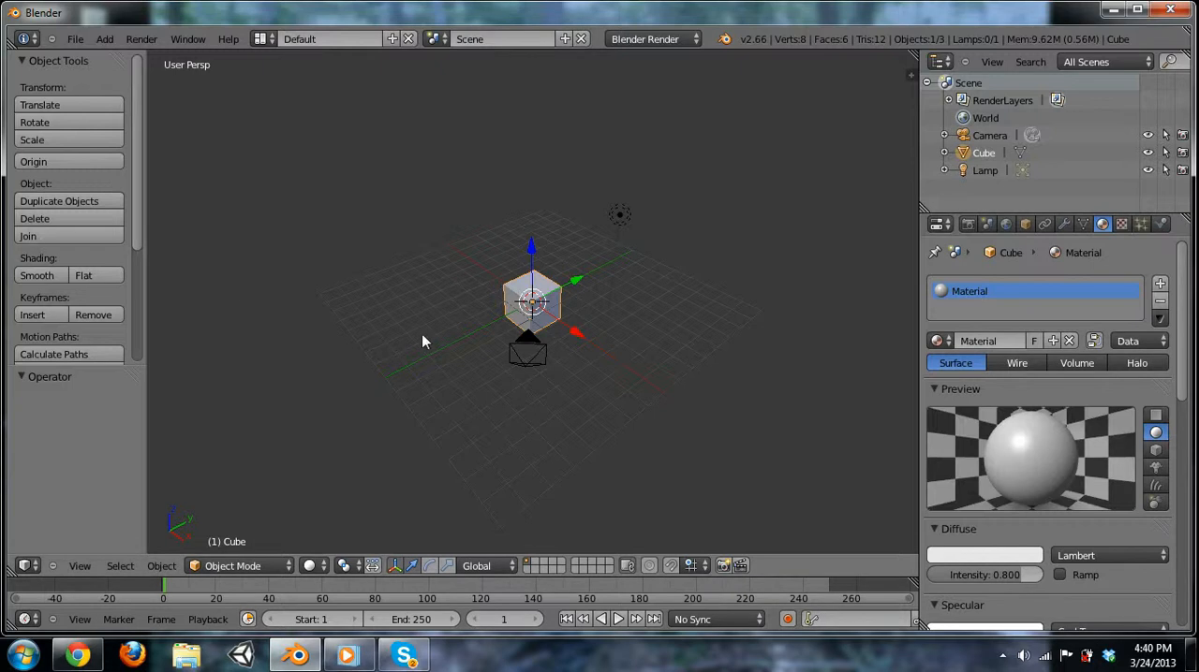
Toggle the 3D view's tool shelf and properties sidebar on and off, leaving both hidden.
key(m)
key(t)
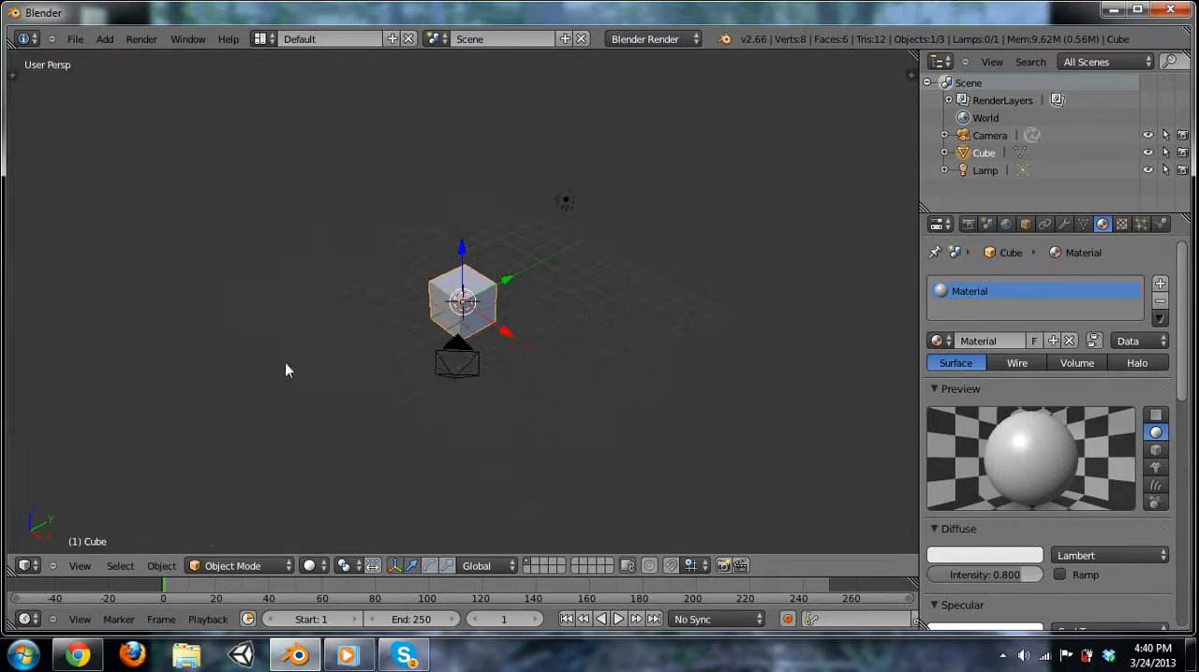
key(t)
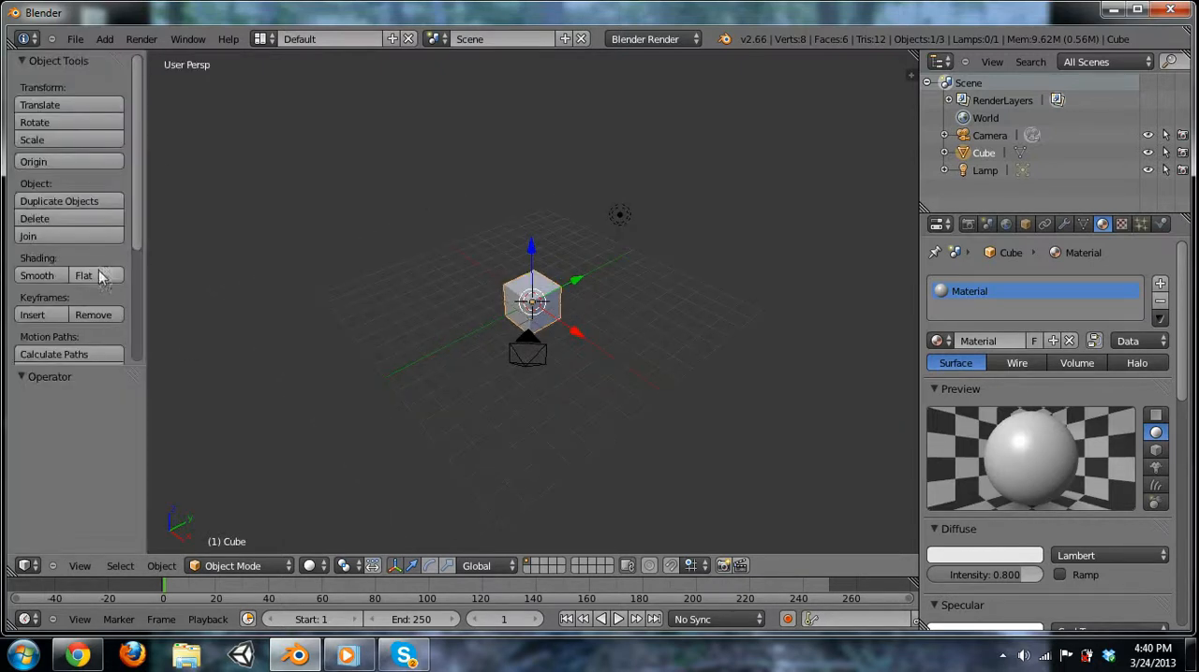
key(n)
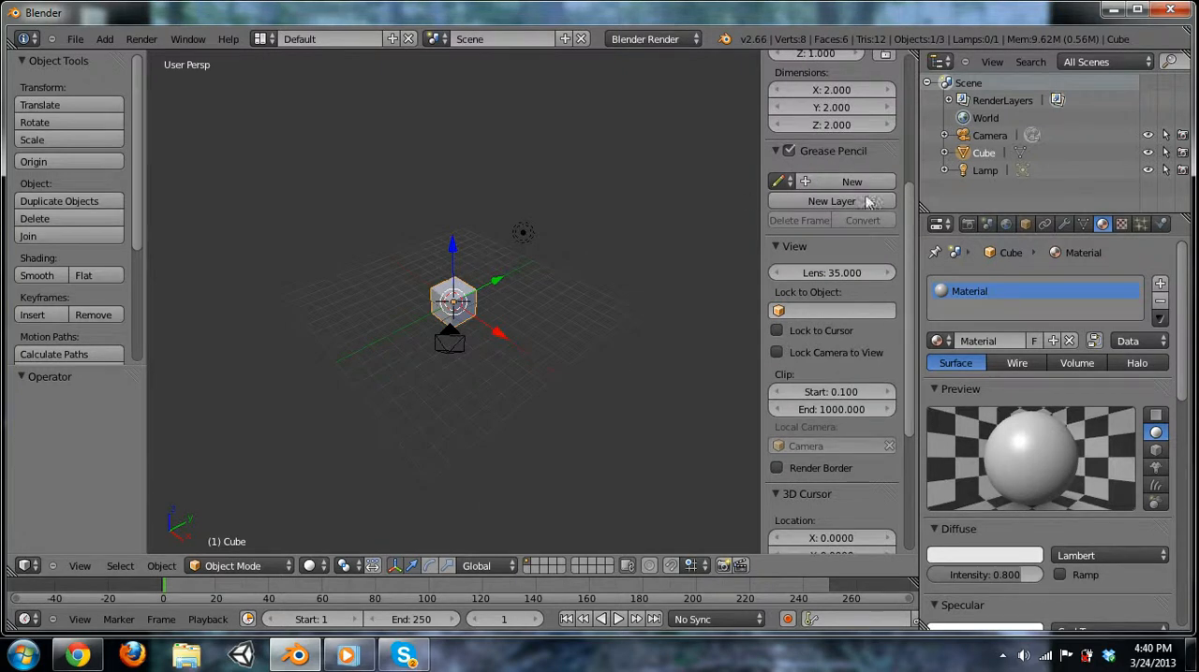
scroll(860, 261, up, 5)
key(n)
key(t)
key(t)
key(n)
key(n)
key(t)
key(n)
key(n)
Delete the camera and the lamp from the scene.
right_click(468, 358)
shift+right_click(565, 202)
key(x)
click(560, 212)
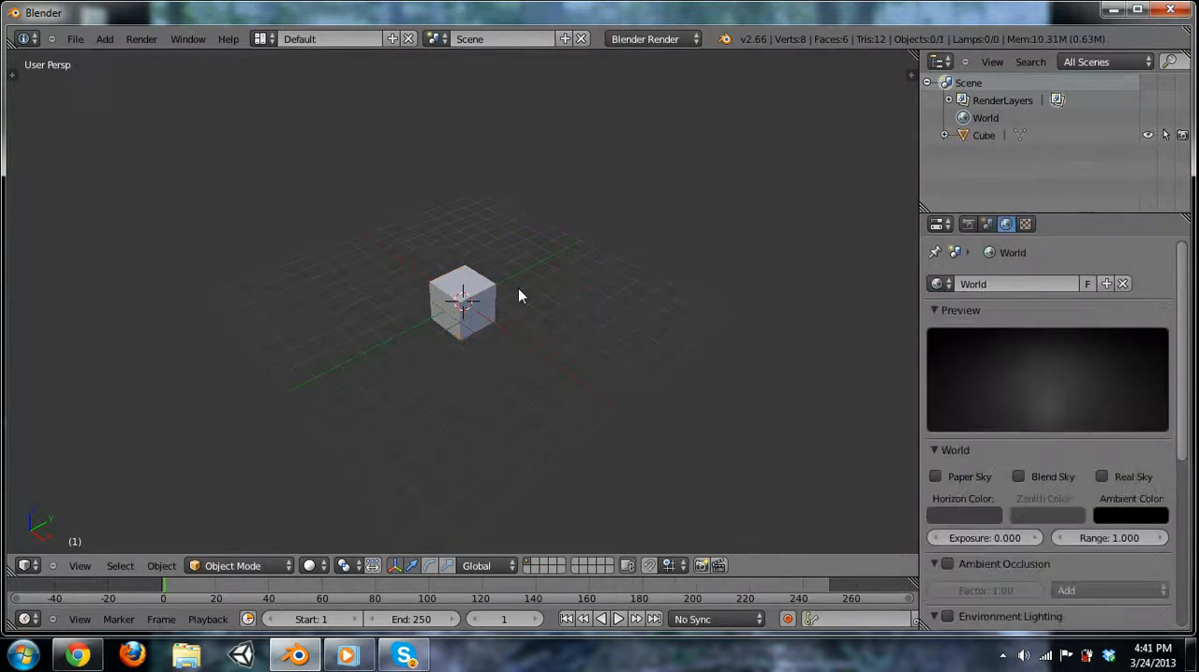
Put the cube into Edit Mode and switch the 3D view to orthographic projection.
right_click(483, 305)
key(Tab)
scroll(466, 289, up, 5)
shift+middle_drag(475, 286, 514, 326)
key(KP_5)
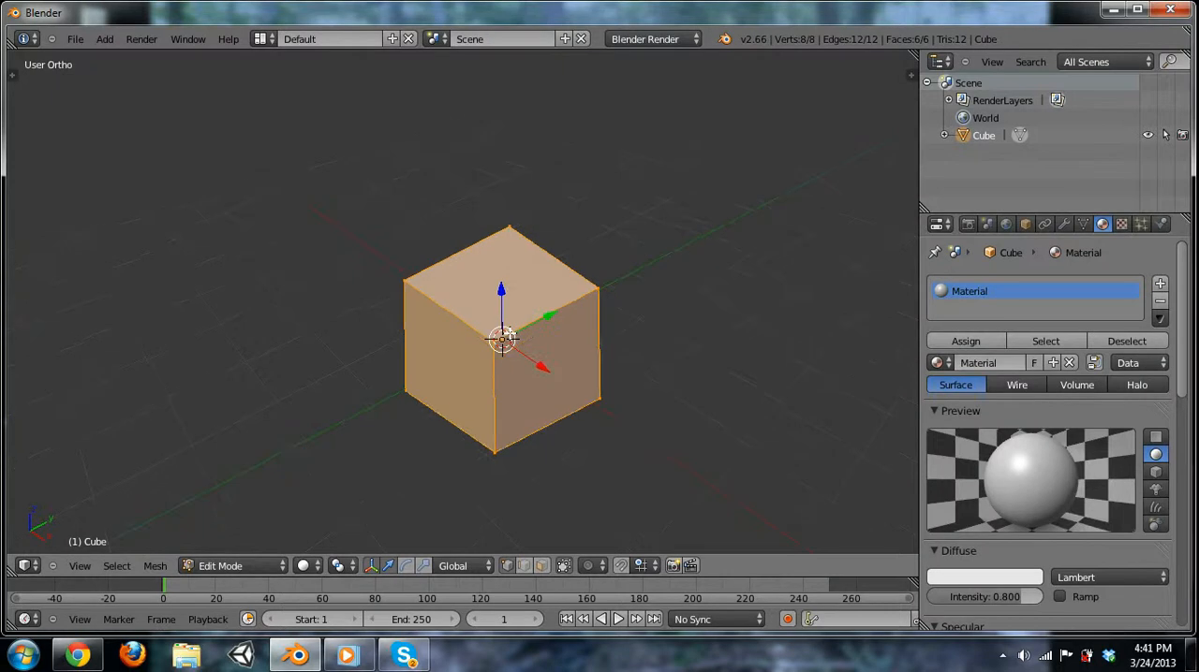
middle_drag(422, 343, 572, 356)
scroll(543, 330, down, 2)
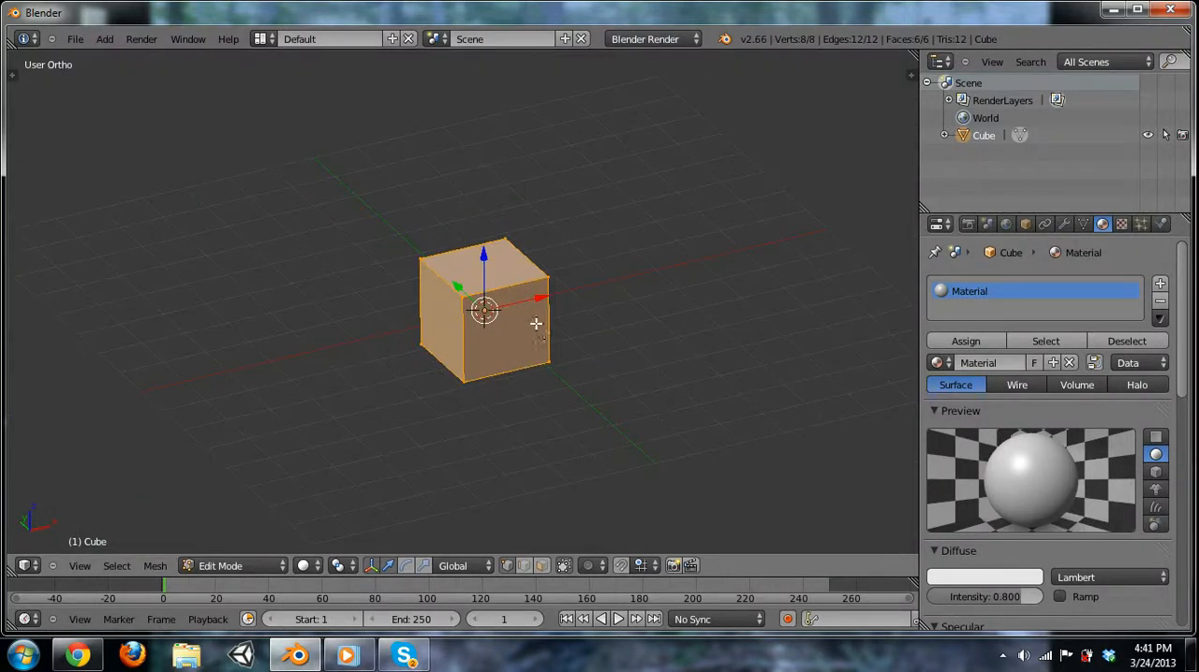
Toggle the selection of all the cube's vertices, leaving nothing selected.
key(a)
key(a)
key(a)
key(a)
key(a)
key(a)
Box-select the cube's top vertices and clear the selection again.
key(a)
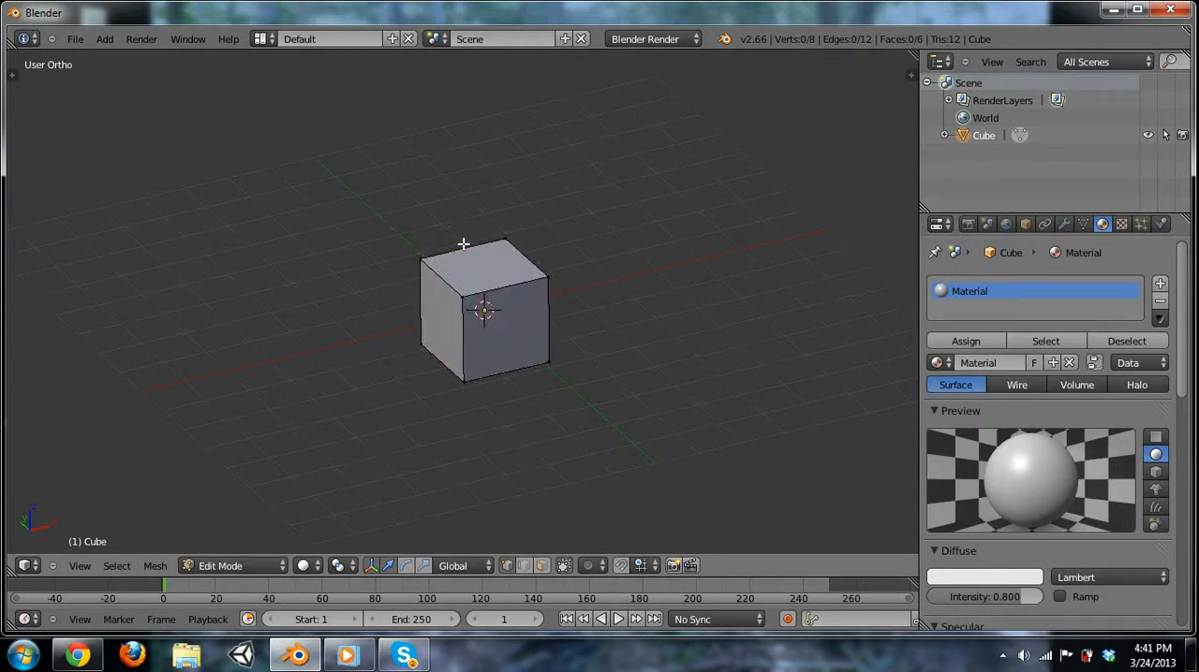
key(b)
drag(317, 186, 593, 299)
key(a)
Select the four top corner vertices of the cube one by one.
right_click(462, 297)
shift+right_click(553, 277)
shift+right_click(508, 236)
right_click(426, 265)
shift+right_click(461, 297)
shift+right_click(499, 232)
shift+right_click(554, 275)
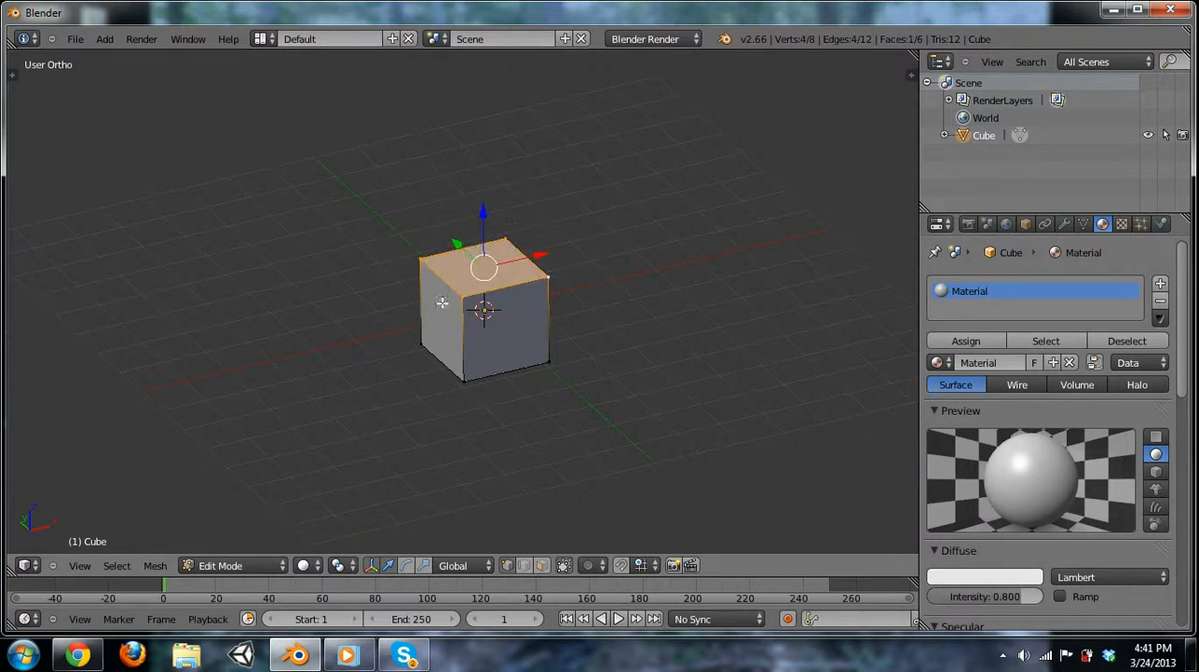
Select individual corner vertices along the cube's front side.
right_drag(465, 300, 511, 290)
right_click(551, 282)
shift+right_click(553, 280)
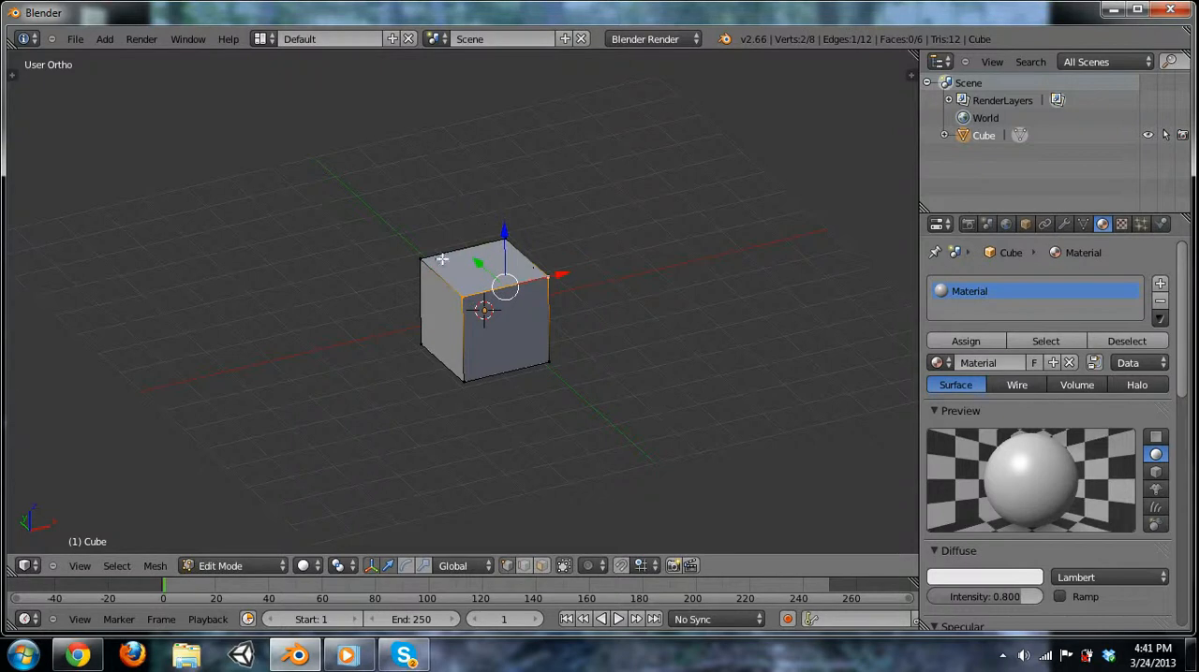
shift+right_click(554, 367)
Clear the vertex selection and box-select the four vertices of the cube's top face.
key(a)
key(a)
key(b)
key(Escape)
key(a)
key(b)
drag(394, 197, 583, 315)
Try moving the cube's top face freely from the front view and from other angles, cancelling each move.
key(KP_1)
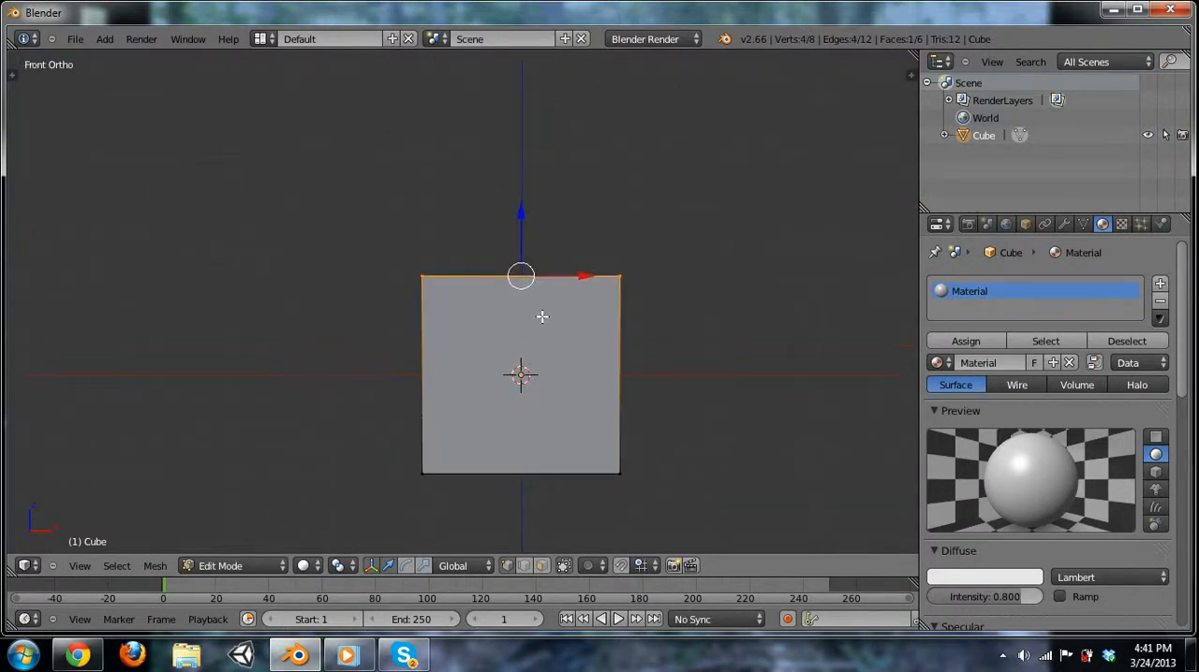
key(g)
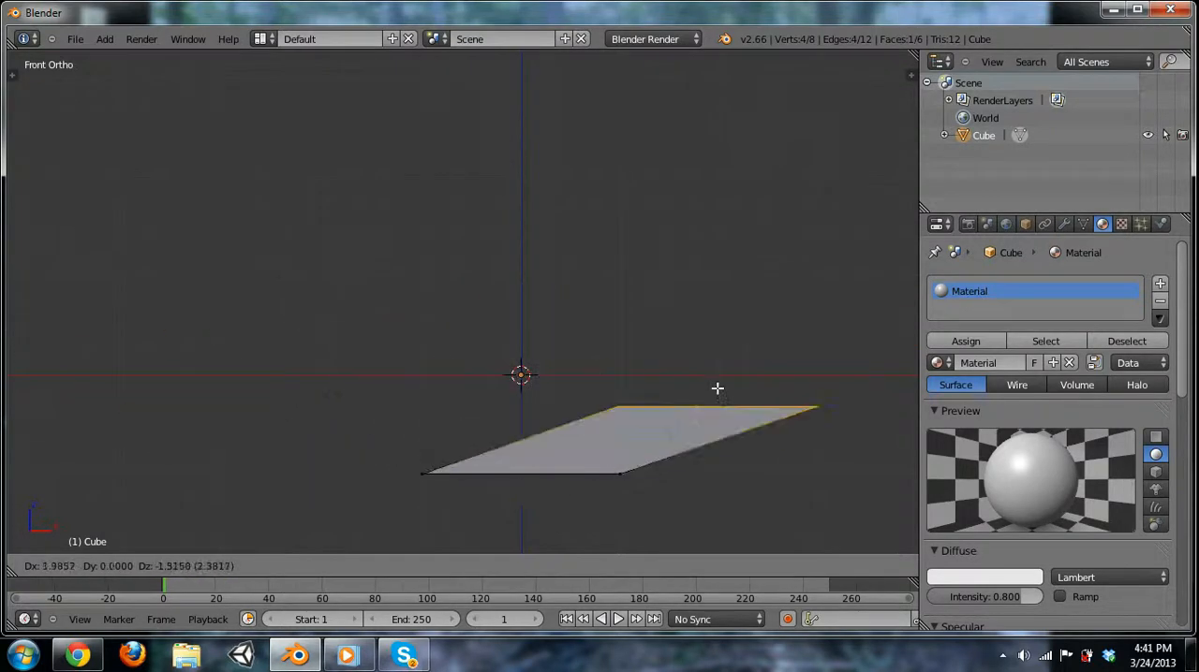
right_click(468, 311)
middle_drag(468, 311, 611, 350)
key(g)
right_click(510, 285)
right_click(439, 325)
key(g)
right_click(479, 302)
Box-select the cube's top face and try rotating it, cancelling the rotation.
key(b)
drag(346, 185, 749, 348)
key(r)
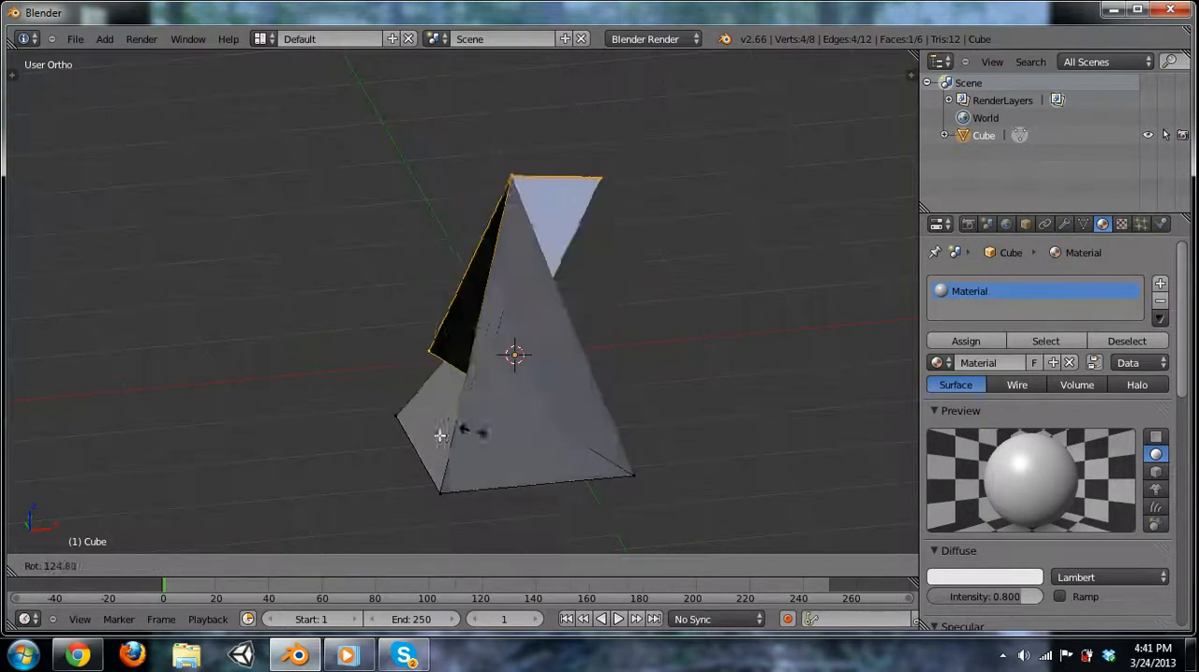
right_click(739, 253)
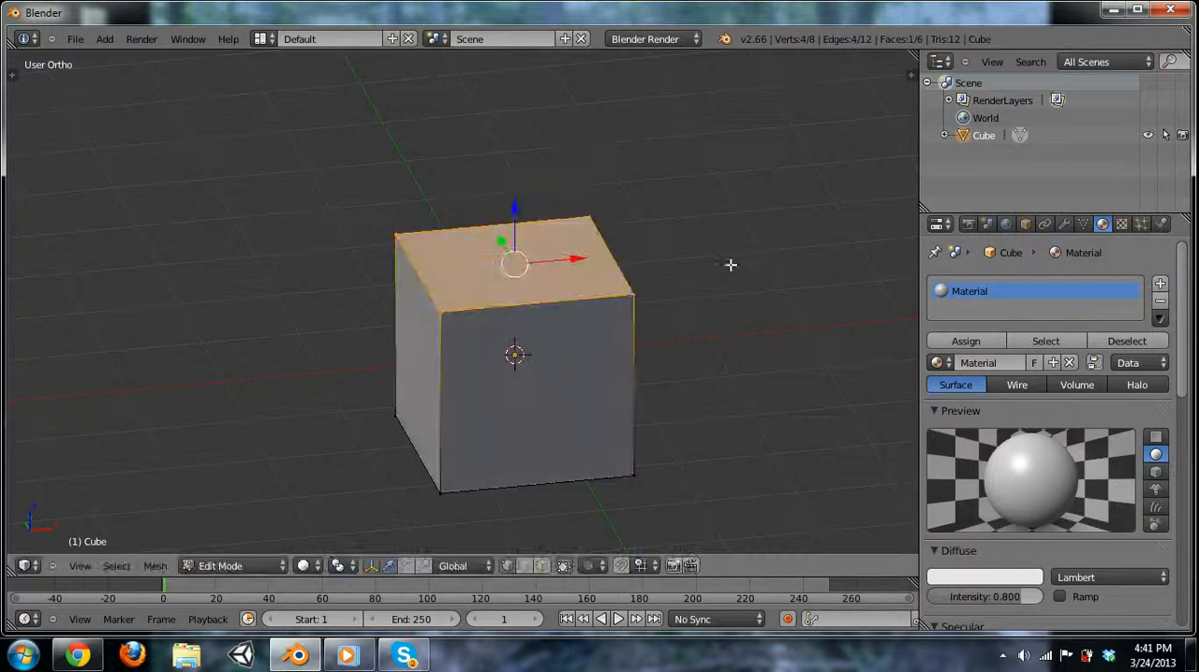
Reselect the cube's top face with box select and try scaling it, cancelling the scale.
key(a)
key(b)
drag(388, 169, 740, 316)
key(s)
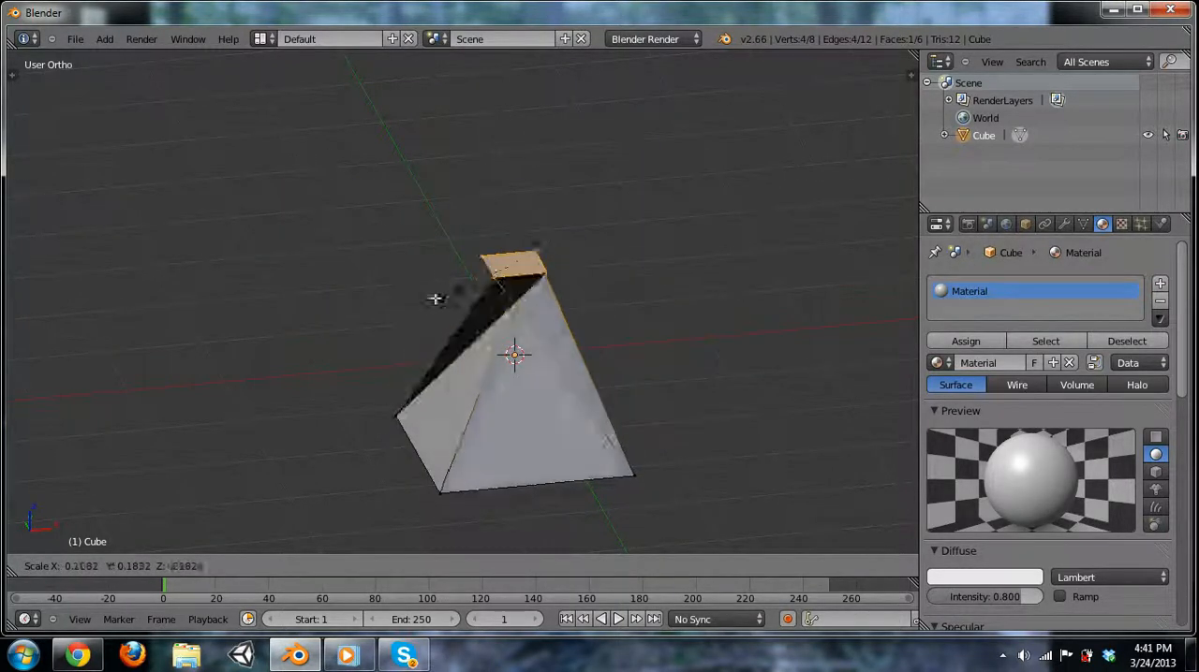
right_click(778, 235)
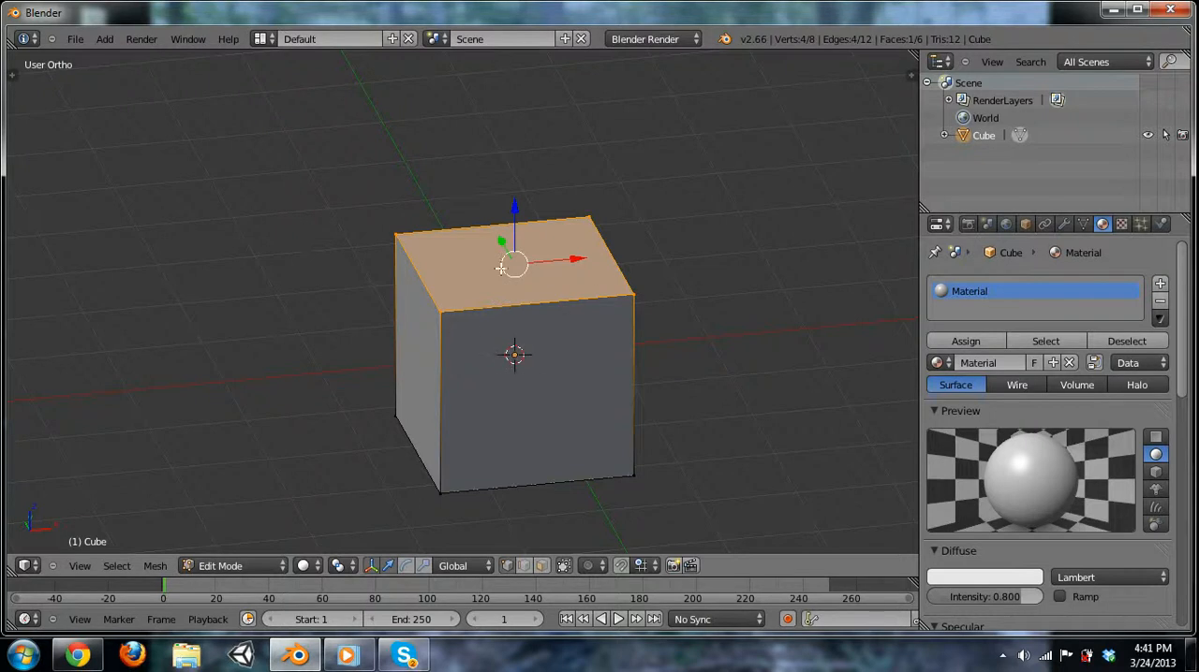
Extrude the cube's top face and move the new face upward.
key(e)
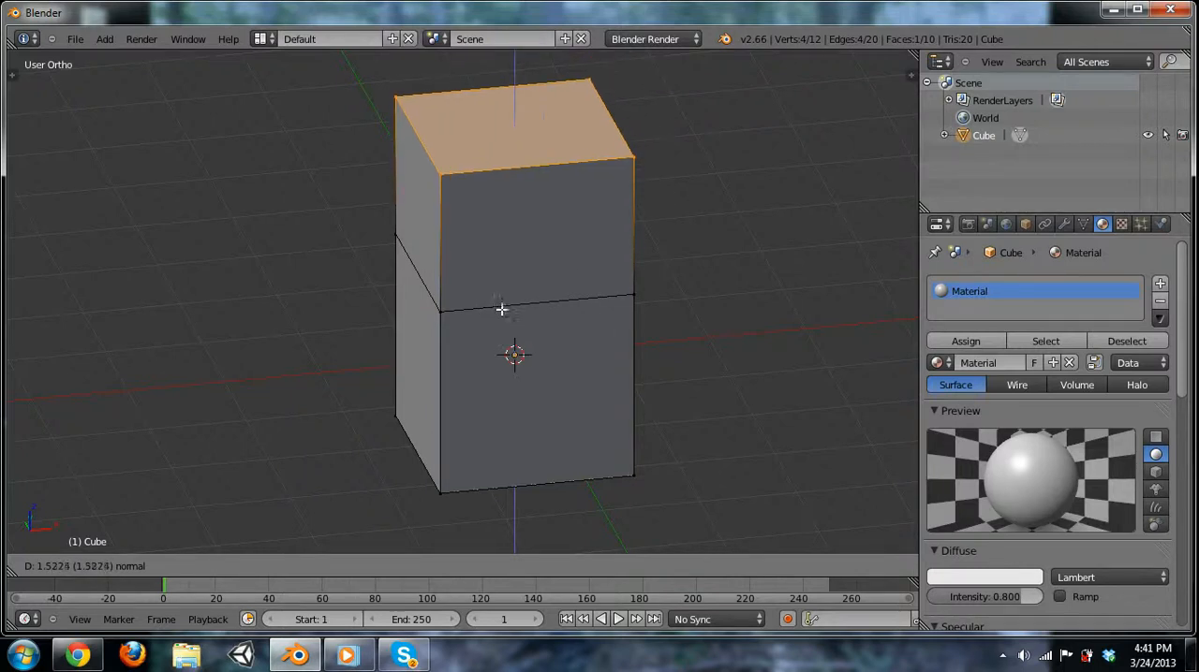
right_click(512, 321)
key(g)
click(546, 262)
Scale the extruded top face down to a small square so the upper section tapers.
key(s)
click(553, 191)
key(r)
right_click(626, 251)
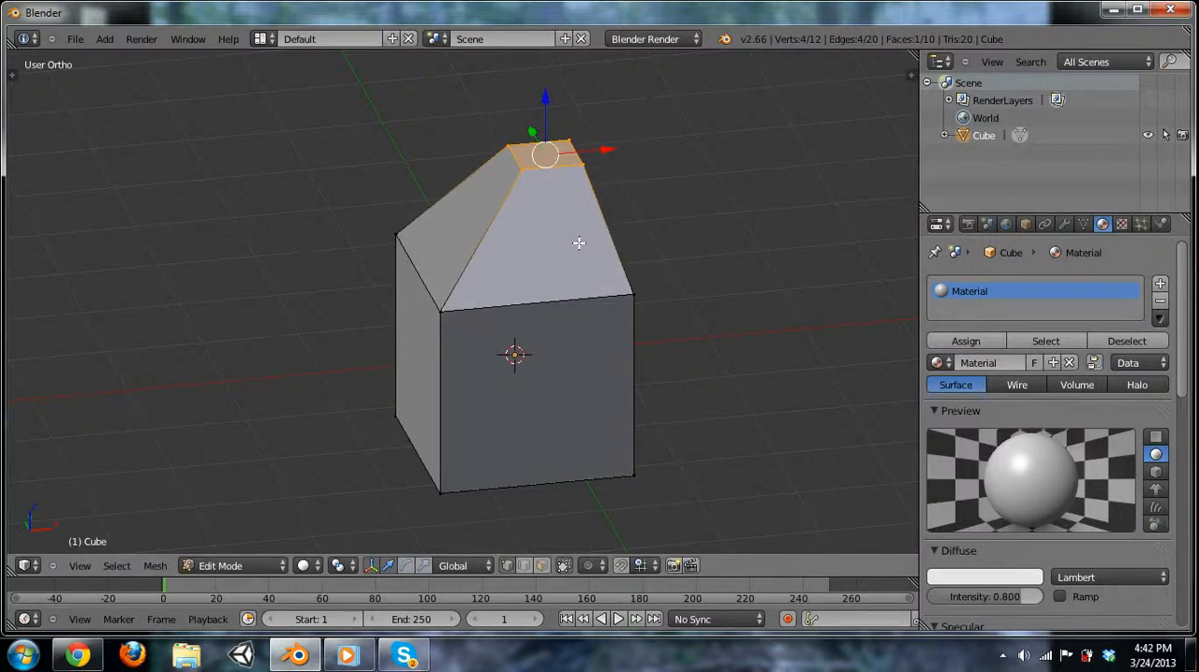
Extrude the small top face of the taper, leaving the new face at zero offset.
shift+middle_drag(605, 195, 637, 279)
key(e)
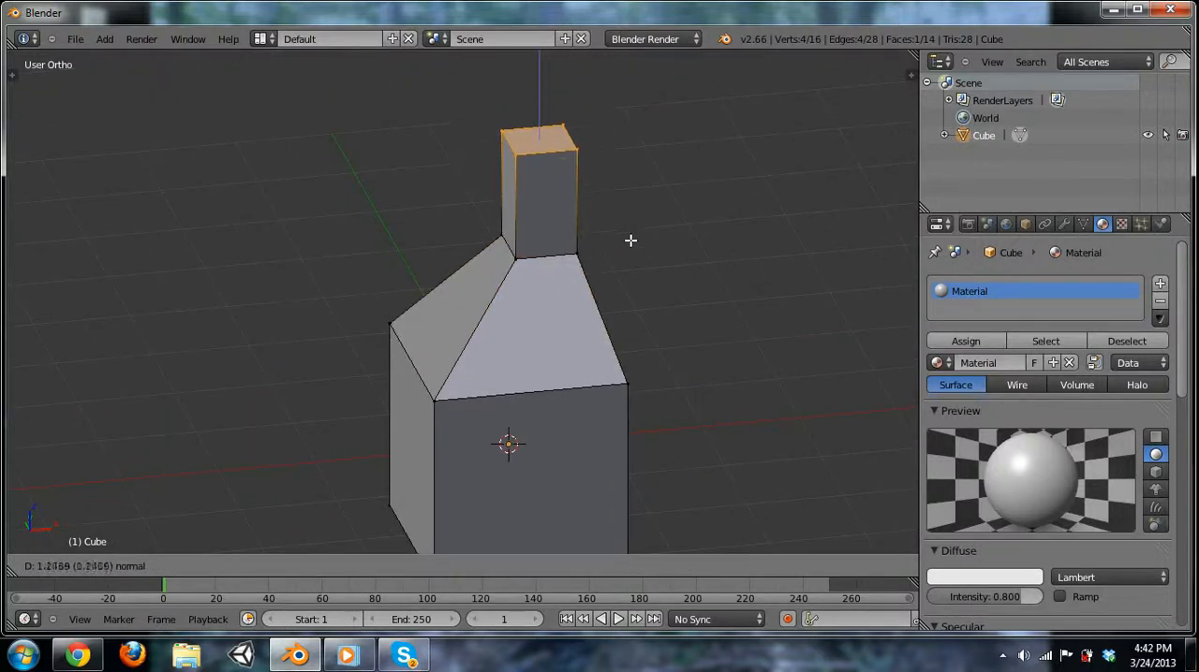
right_click(602, 236)
Try constraining the new face's move to the X and Y axes, and move it 1.5 along global Z.
key(g)
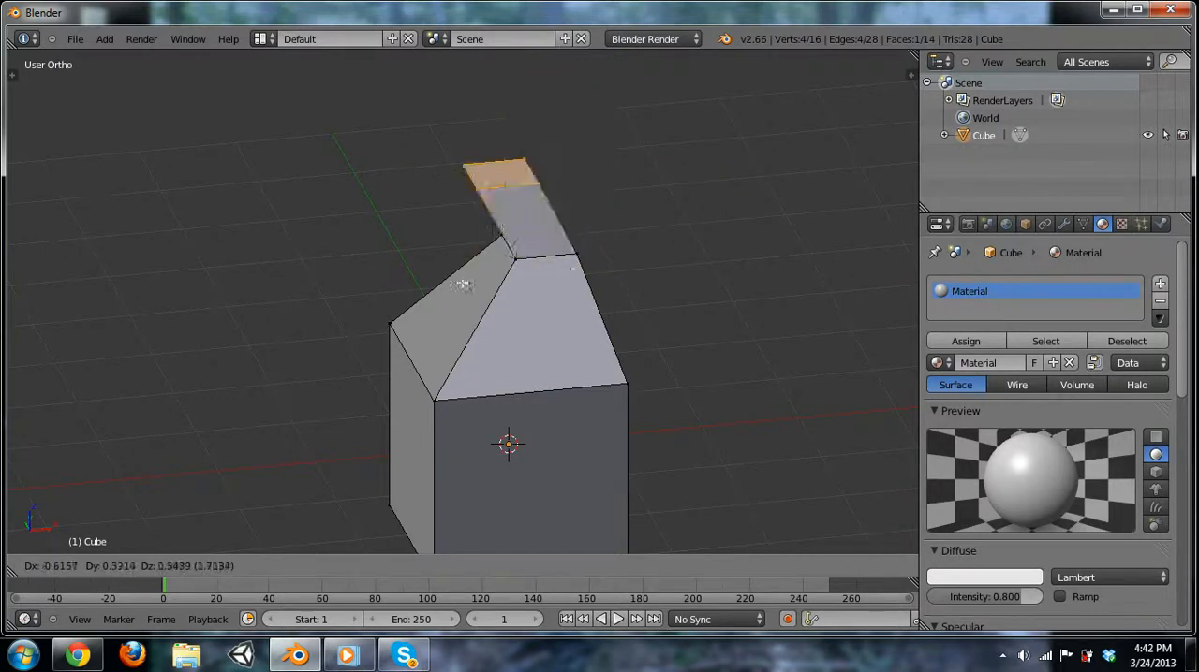
key(x)
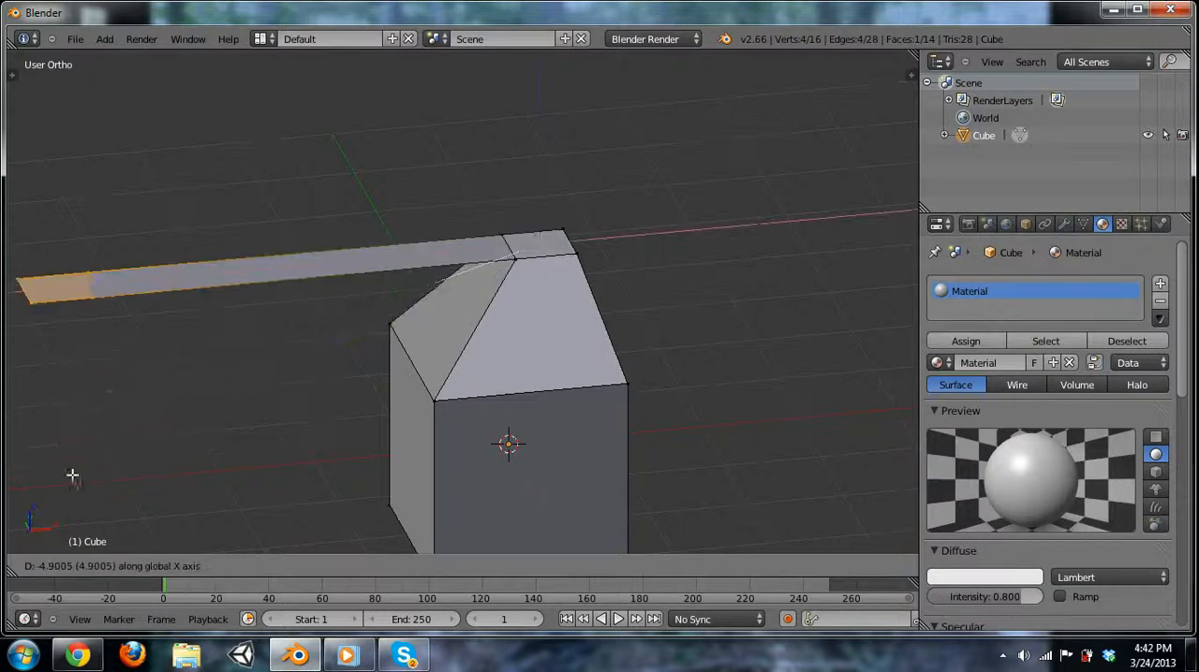
key(y)
key(y)
key(y)
key(z)
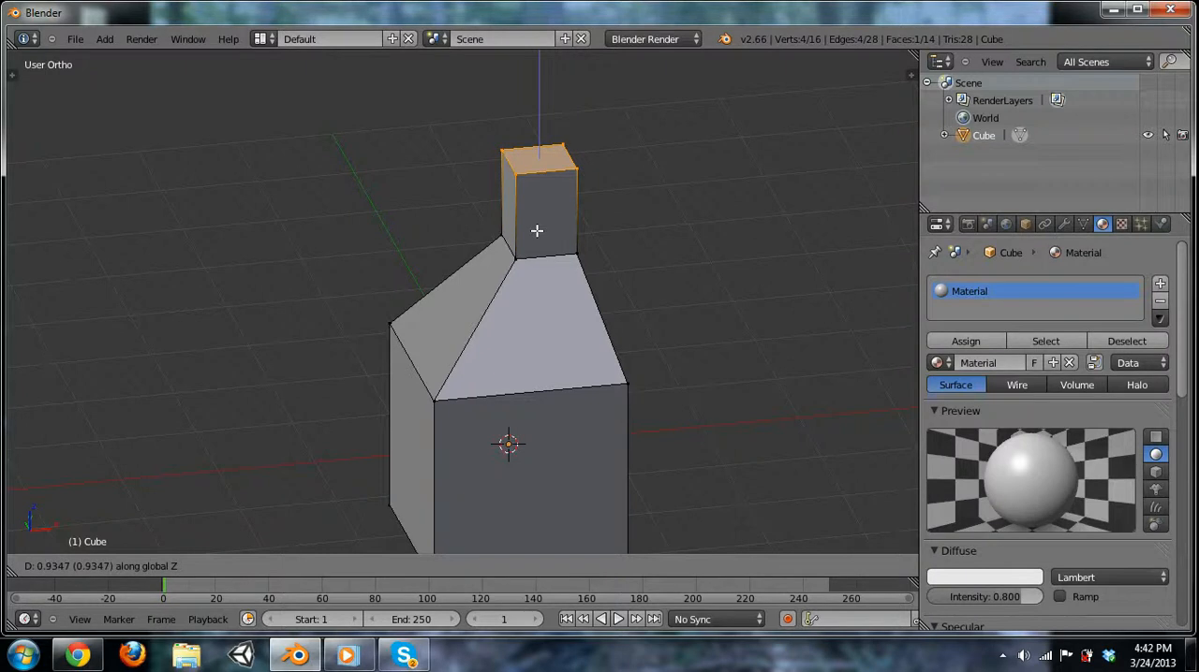
text(1.5)
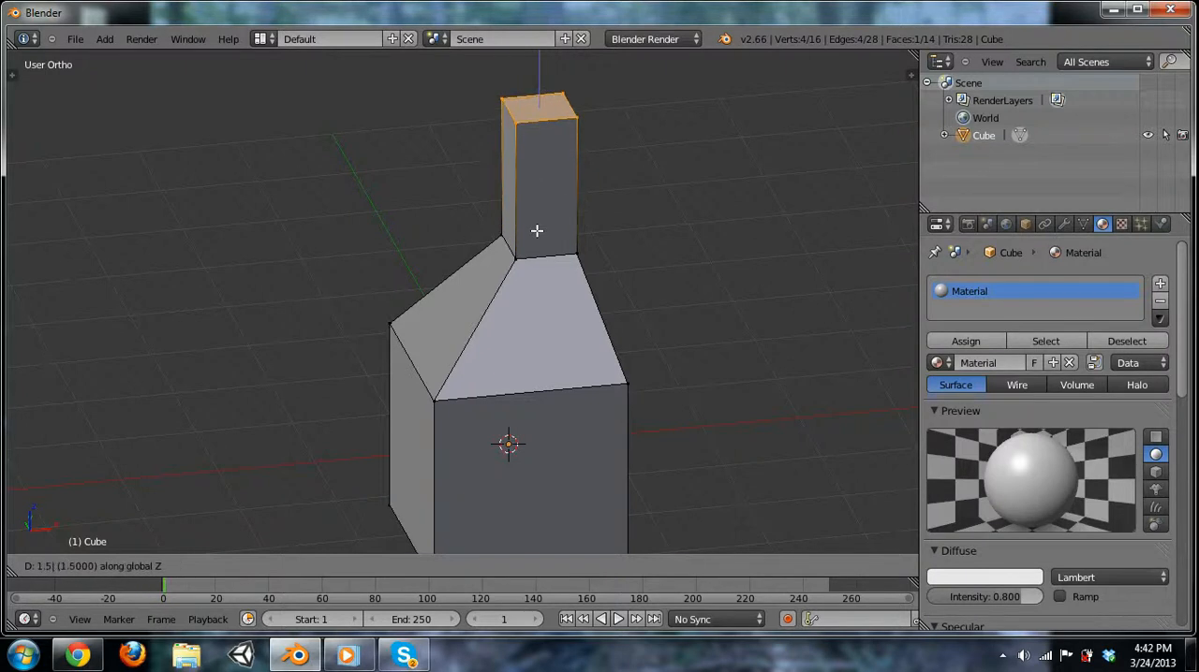
key(Return)
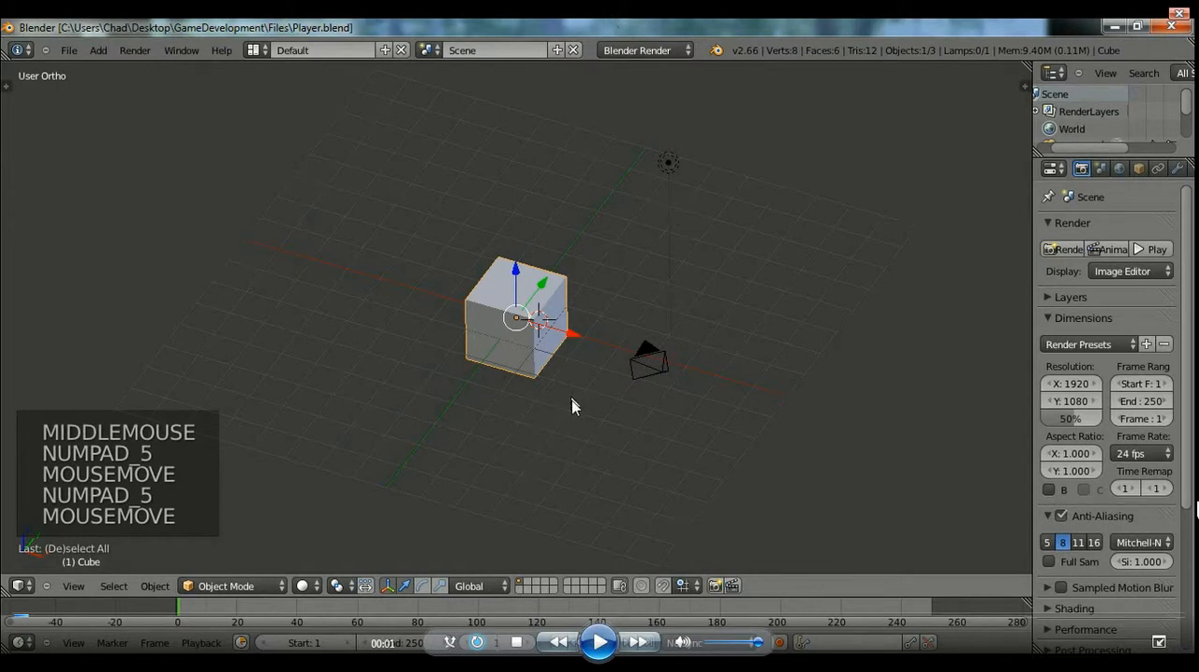
Delete every object in the scene and show the tool shelf and the properties sidebar.
click(599, 642)
key(a)
key(a)
key(a)
key(x)
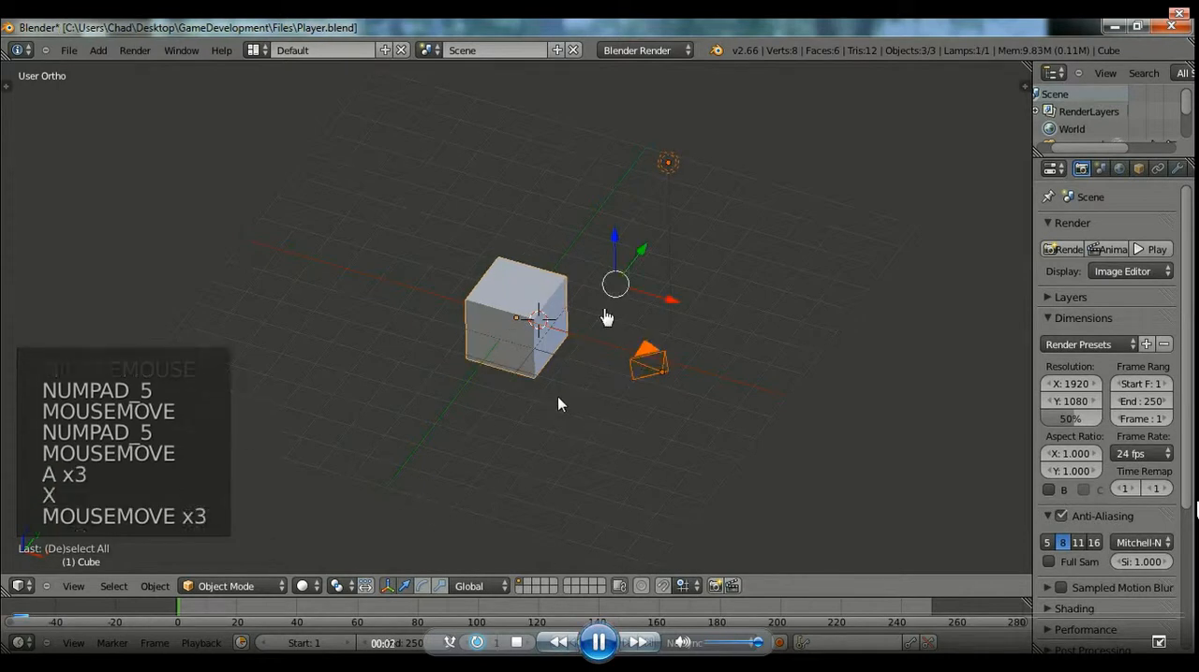
key(x)
click(511, 400)
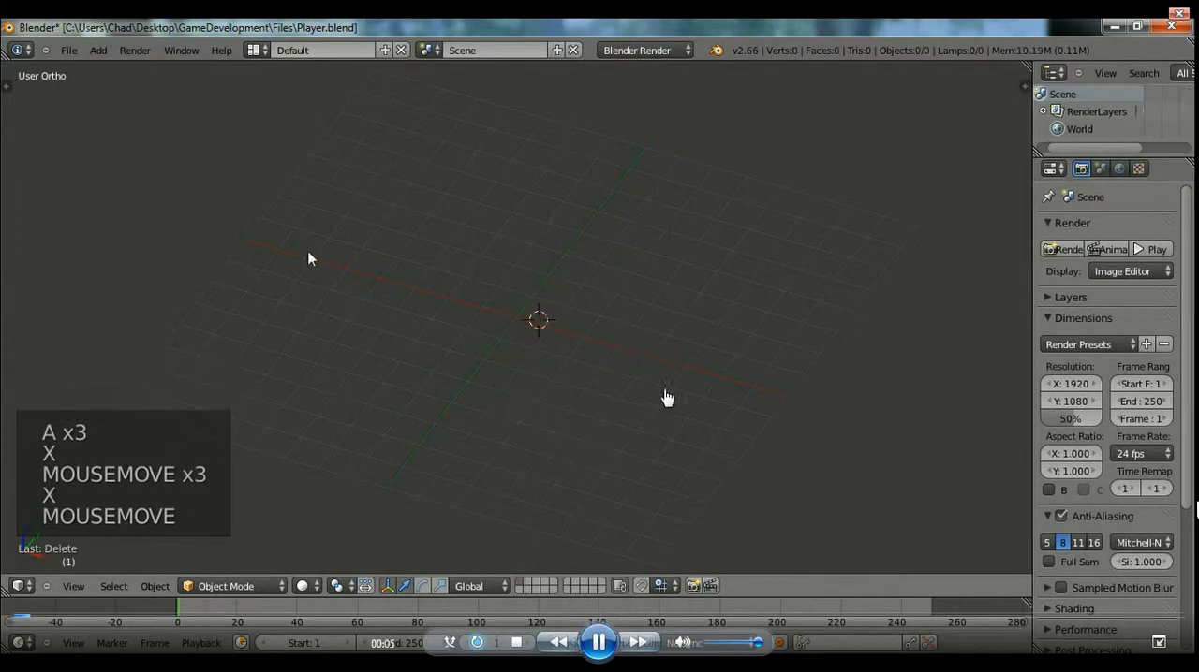
key(t)
key(n)
click(97, 49)
mouse_move(116, 68)
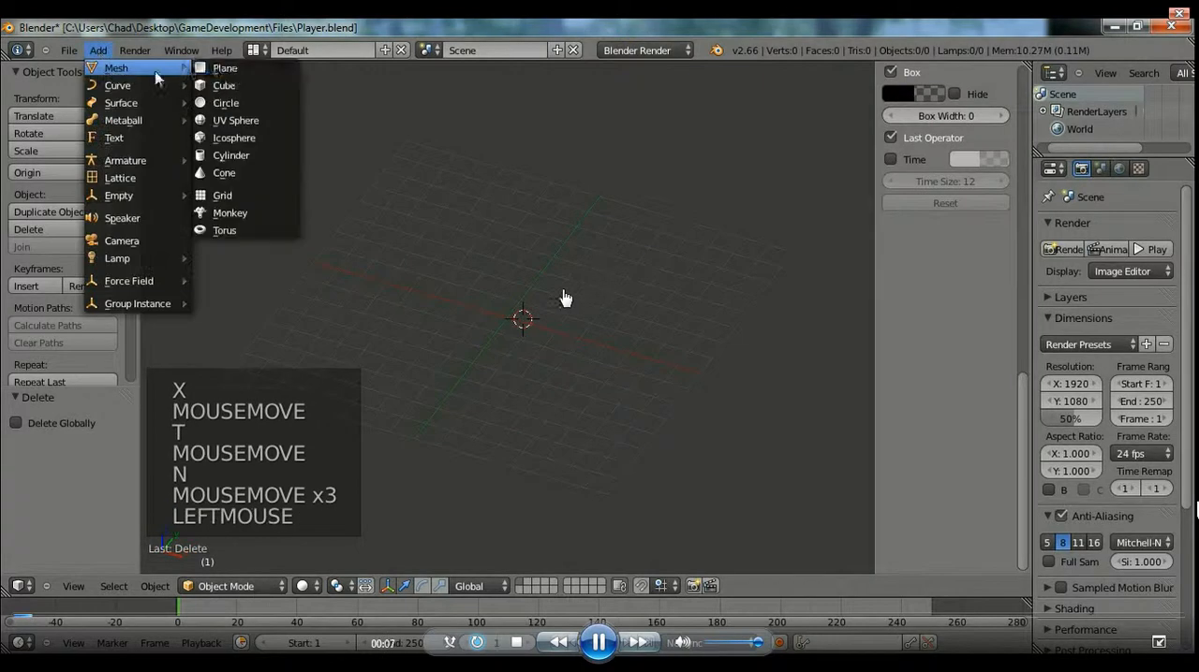
click(227, 86)
scroll(637, 203, up, 4)
key(KP_1)
key(x)
click(546, 298)
Set the 3D cursor's location to 0 on the X, Y and Z axes.
scroll(927, 300, down, 8)
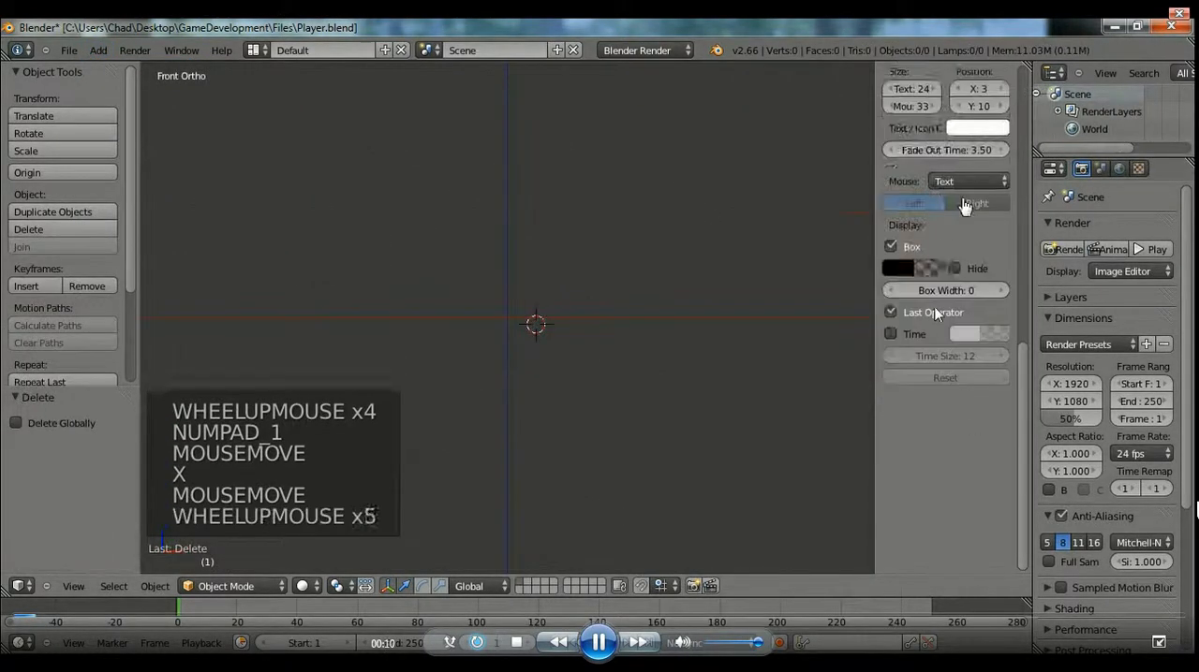
scroll(935, 299, up, 8)
click(932, 263)
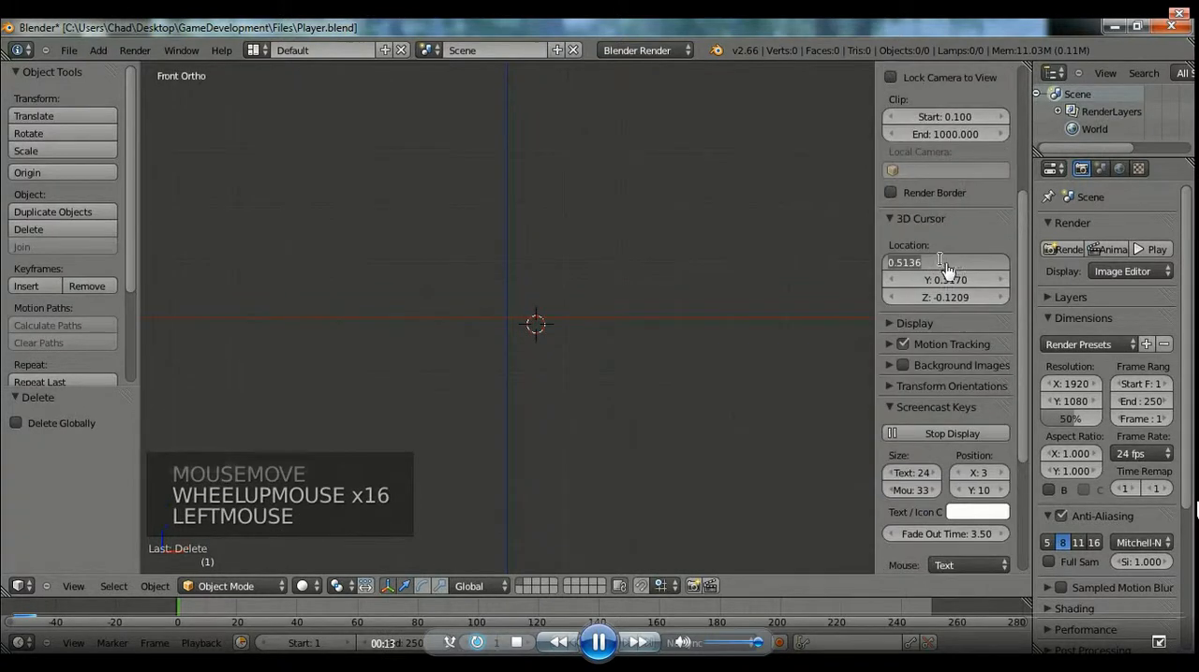
text(0)
key(Return)
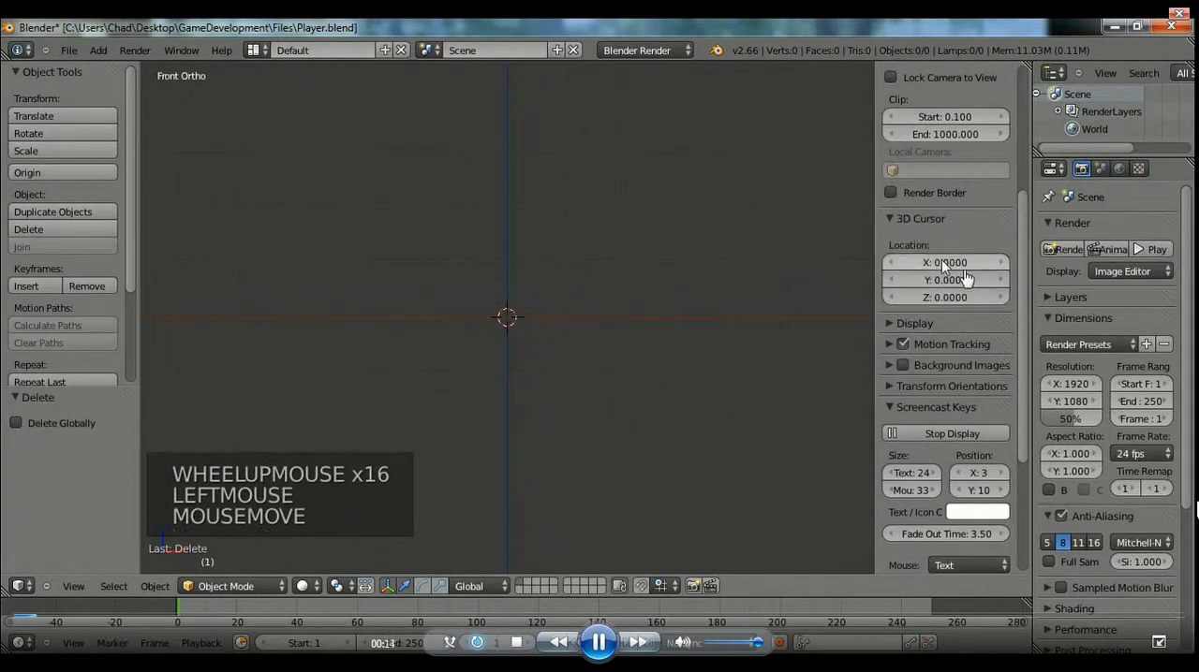
Add a mesh cube at the 3D cursor in the origin of the scene.
click(98, 50)
mouse_move(158, 77)
click(224, 85)
middle_drag(225, 112, 124, 62)
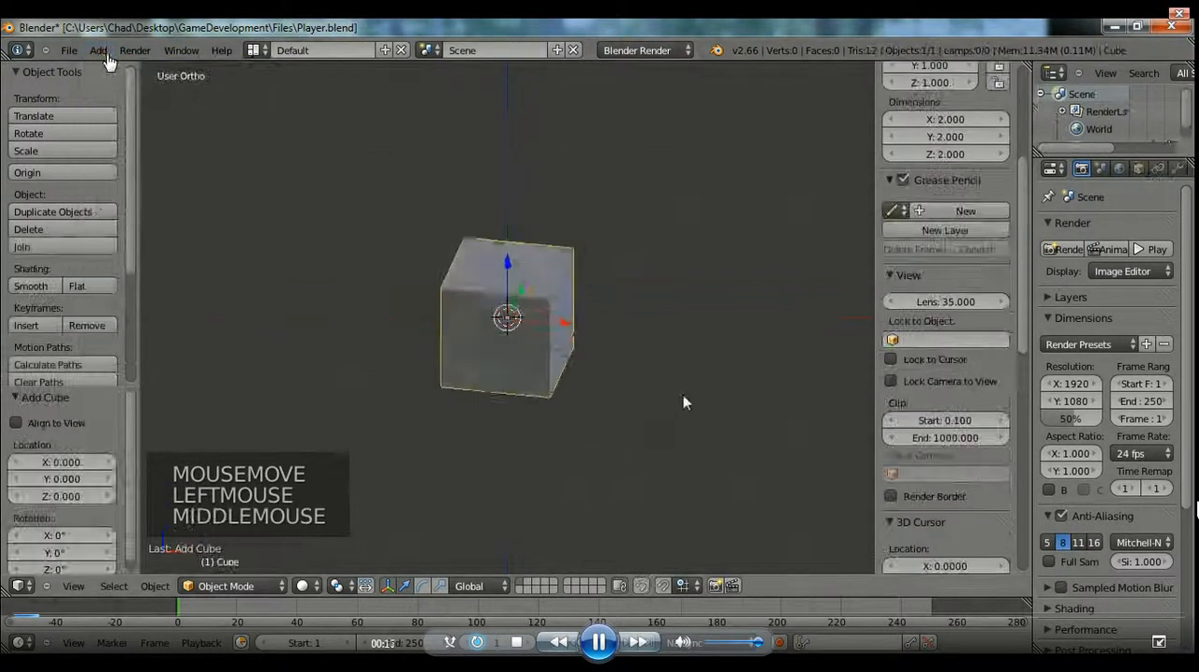
Edit the cube's mesh and add one centred loop cut that halves its depth along Y, leaving nothing selected.
key(Tab)
middle_drag(196, 201, 214, 228)
key(ctrl+e)
key(ctrl+e)
key(ctrl+e)
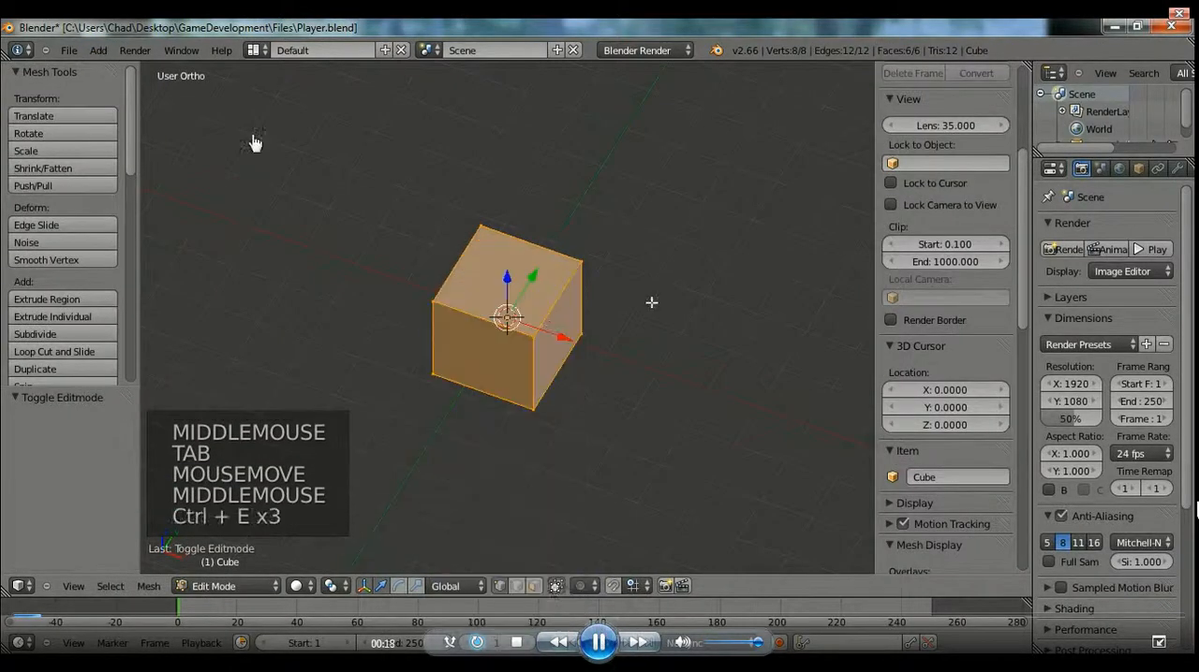
key(ctrl+r)
right_click(544, 302)
key(a)
click(554, 635)
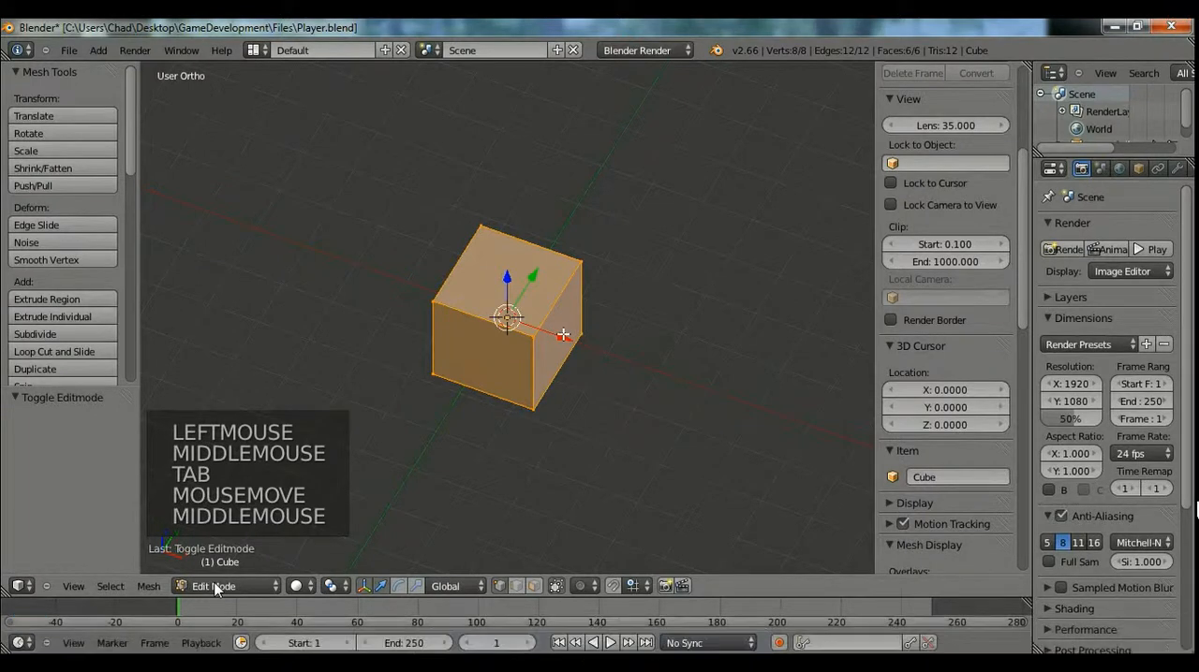
key(Escape)
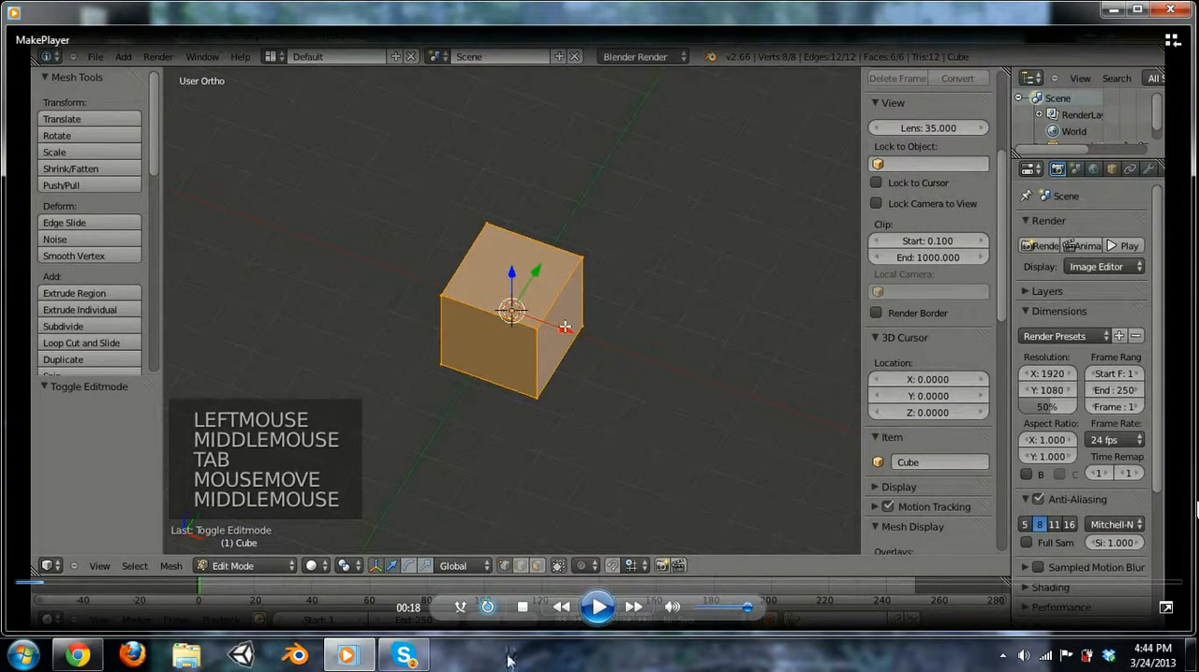
click(1165, 607)
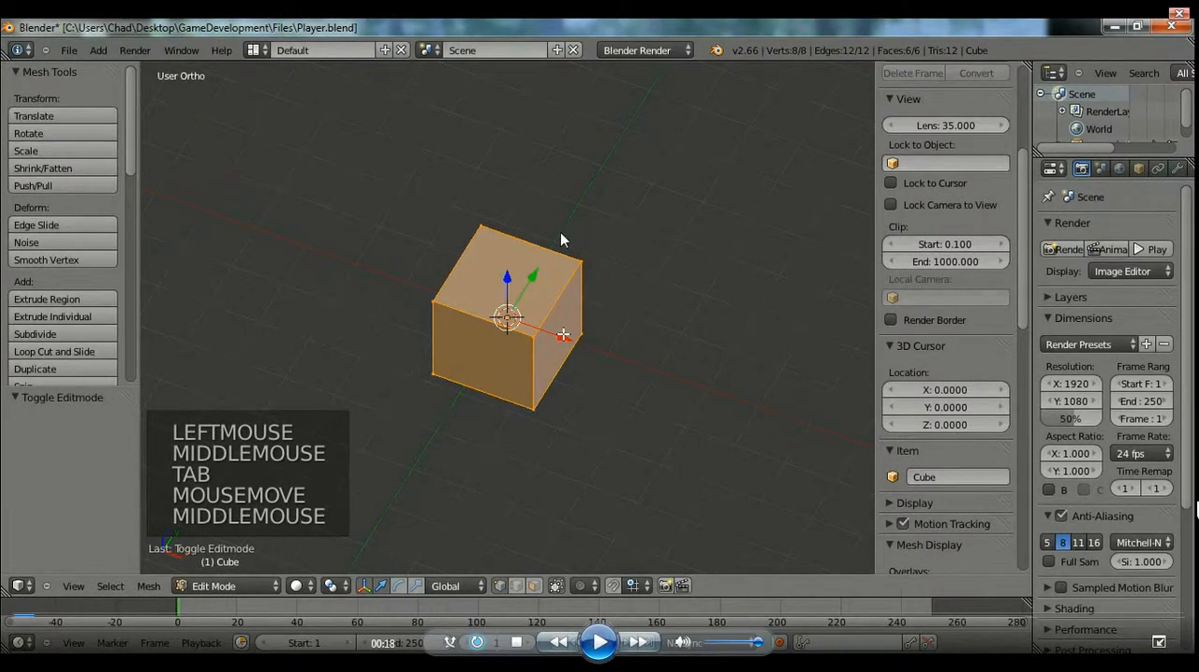
click(599, 646)
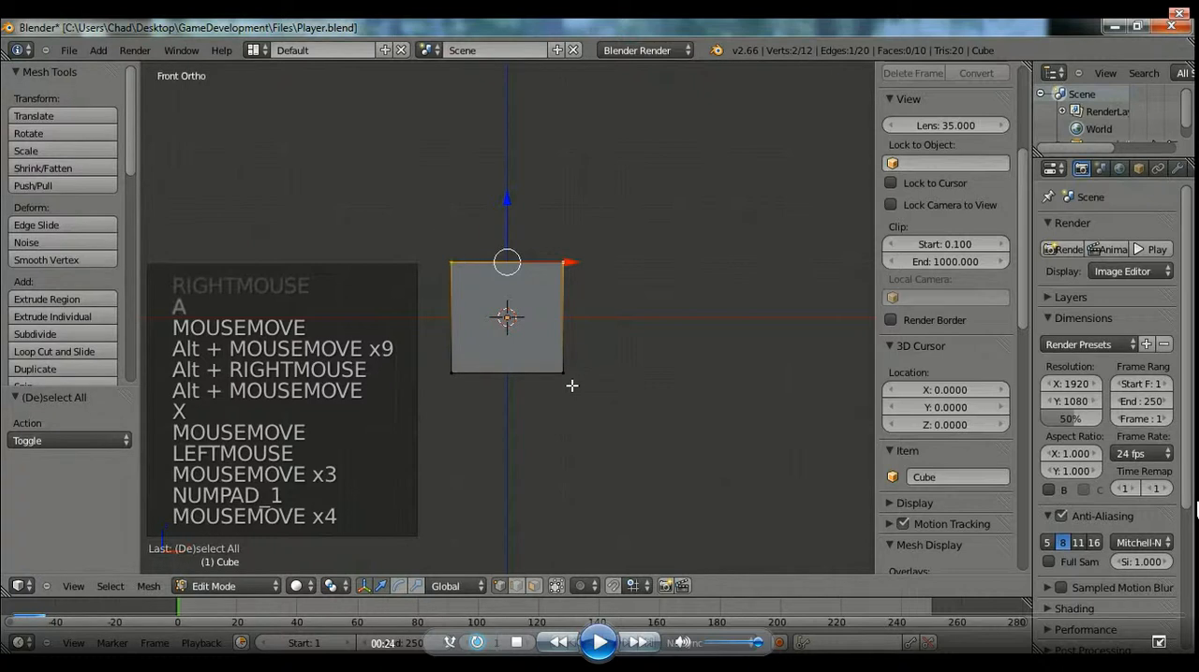
Box-select and delete the cube's vertices on the positive Y side in side view, and return to front view.
key(KP_3)
key(a)
key(b)
drag(543, 214, 650, 561)
key(x)
click(614, 414)
key(KP_1)
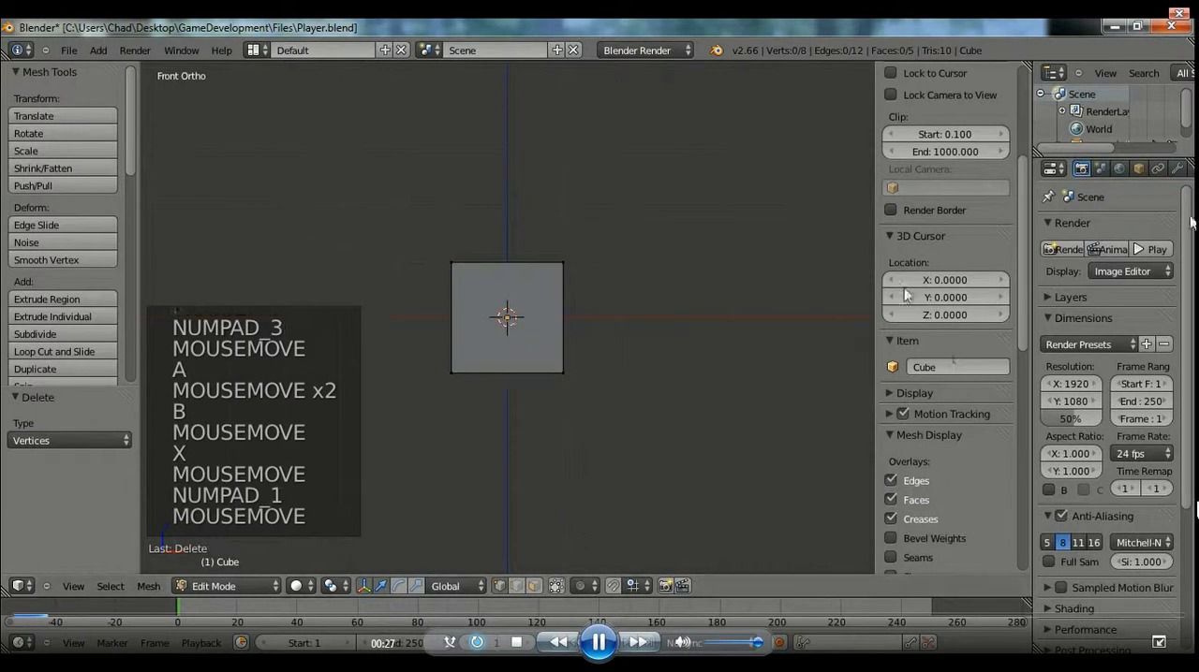
Add a Mirror modifier to the half cube, mirroring on Y instead of X, with Clipping enabled.
click(1178, 171)
click(1109, 228)
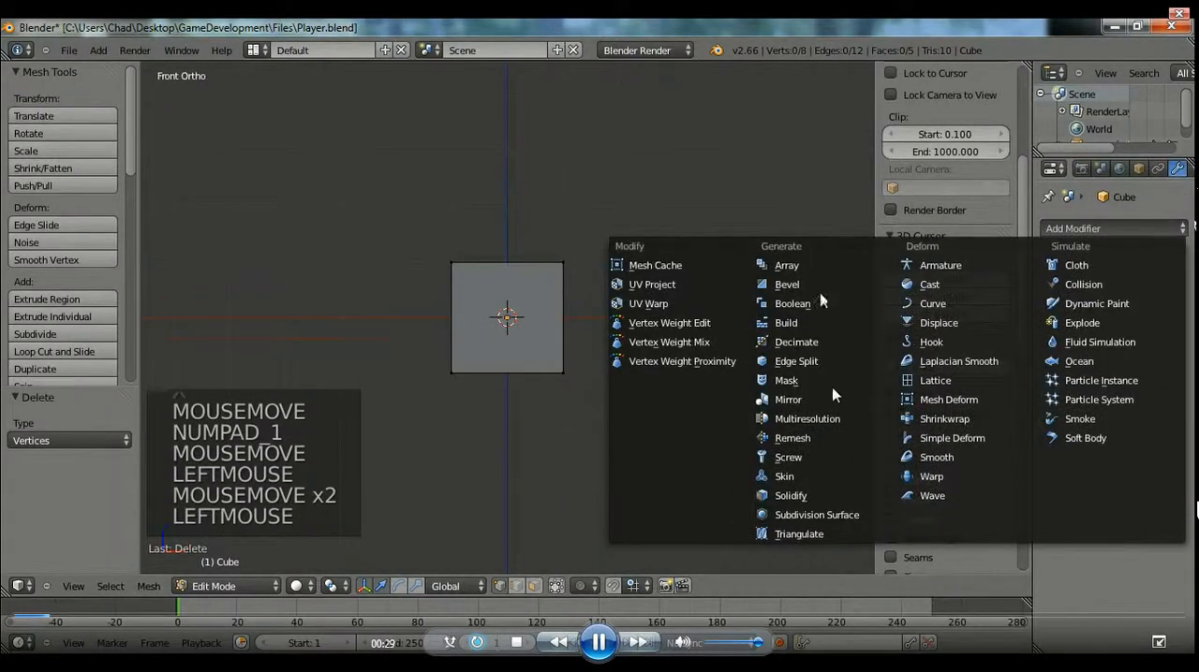
click(788, 400)
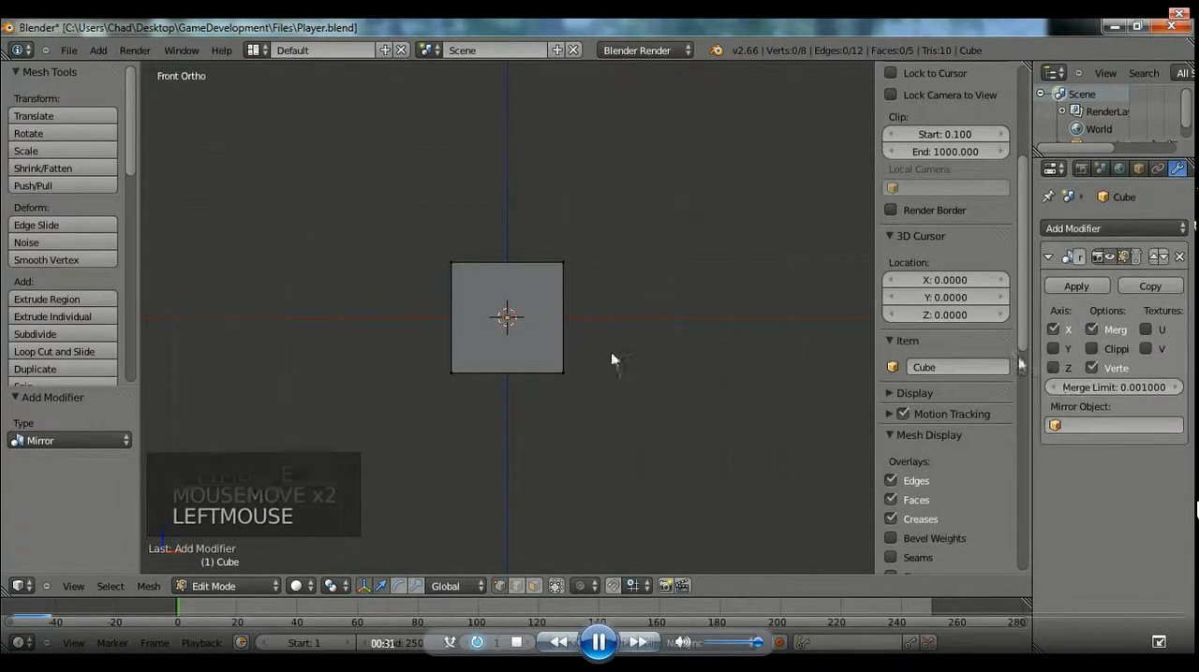
middle_drag(602, 391, 804, 361)
click(1053, 348)
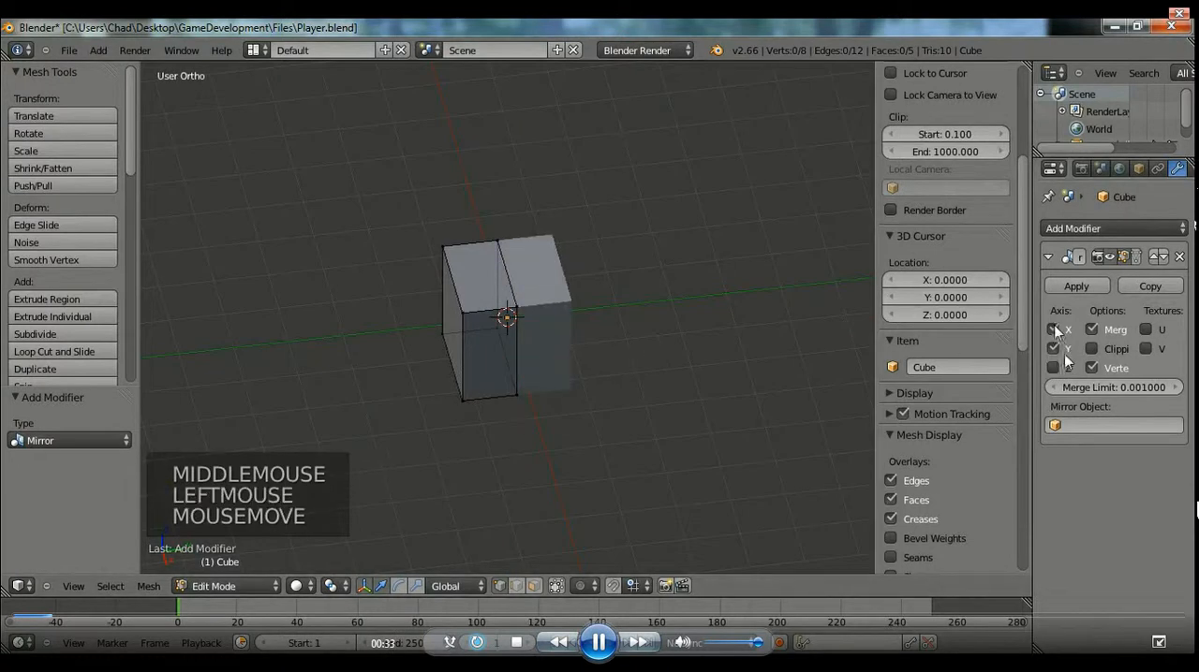
click(1052, 329)
click(1094, 348)
Try to move the mesh's top vertices down along Z in front view, and undo the move.
middle_drag(490, 344, 504, 394)
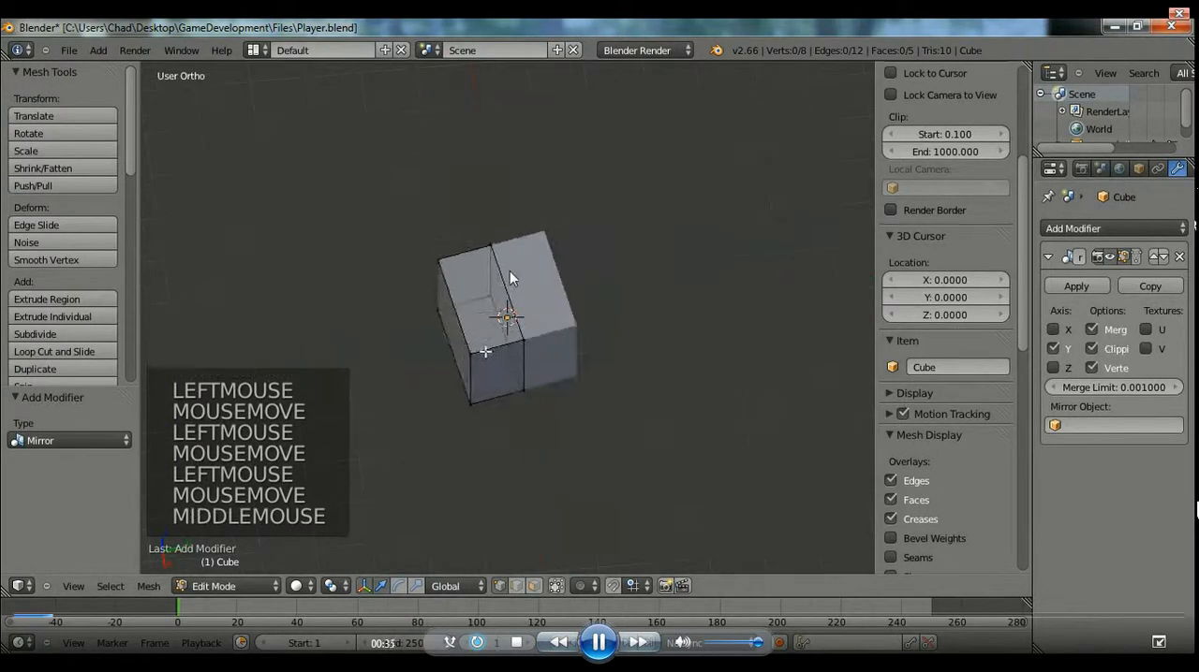
right_drag(479, 350, 573, 381)
right_click(522, 340)
key(b)
key(KP_1)
scroll(571, 286, down, 1)
scroll(582, 297, up, 3)
shift+middle_drag(603, 330, 610, 339)
scroll(609, 340, up, 2)
key(a)
key(b)
drag(367, 179, 761, 281)
drag(507, 154, 509, 280)
key(ctrl+z)
Box-select the mesh's bottom vertices and move them up 1 along Z.
key(a)
key(b)
drag(372, 366, 779, 550)
text(gz)
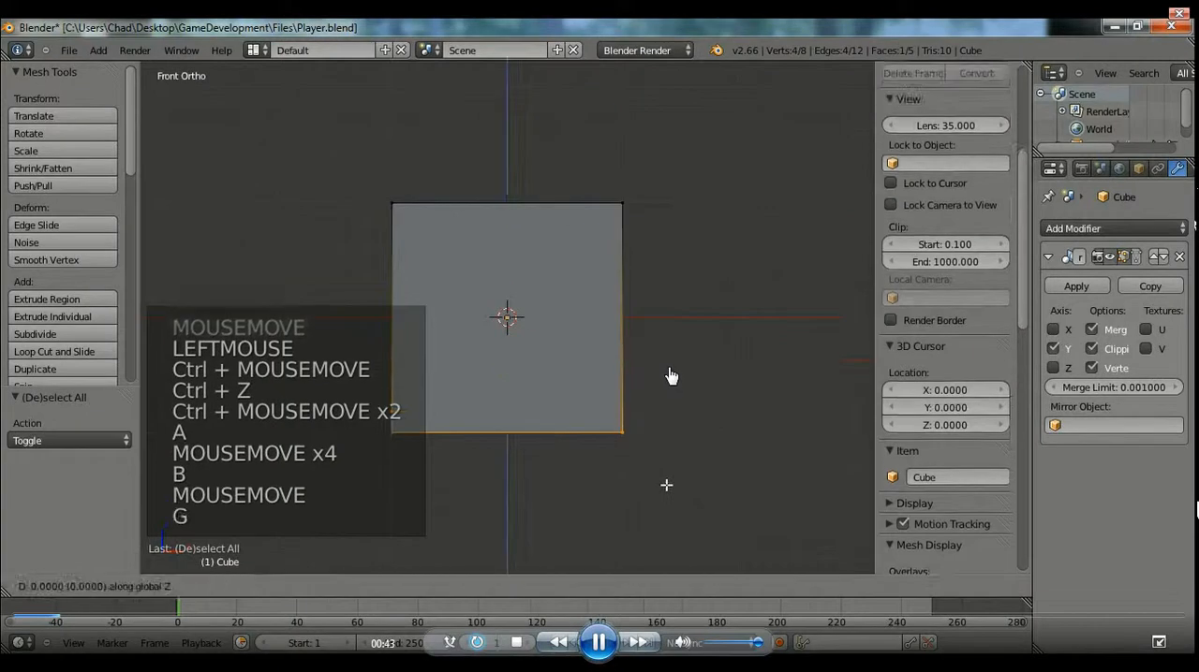
text(1)
key(Return)
Box-select the mesh's top vertices and lower them about 0.49 along Z to flatten the block.
shift+middle_drag(588, 401, 666, 485)
key(a)
key(b)
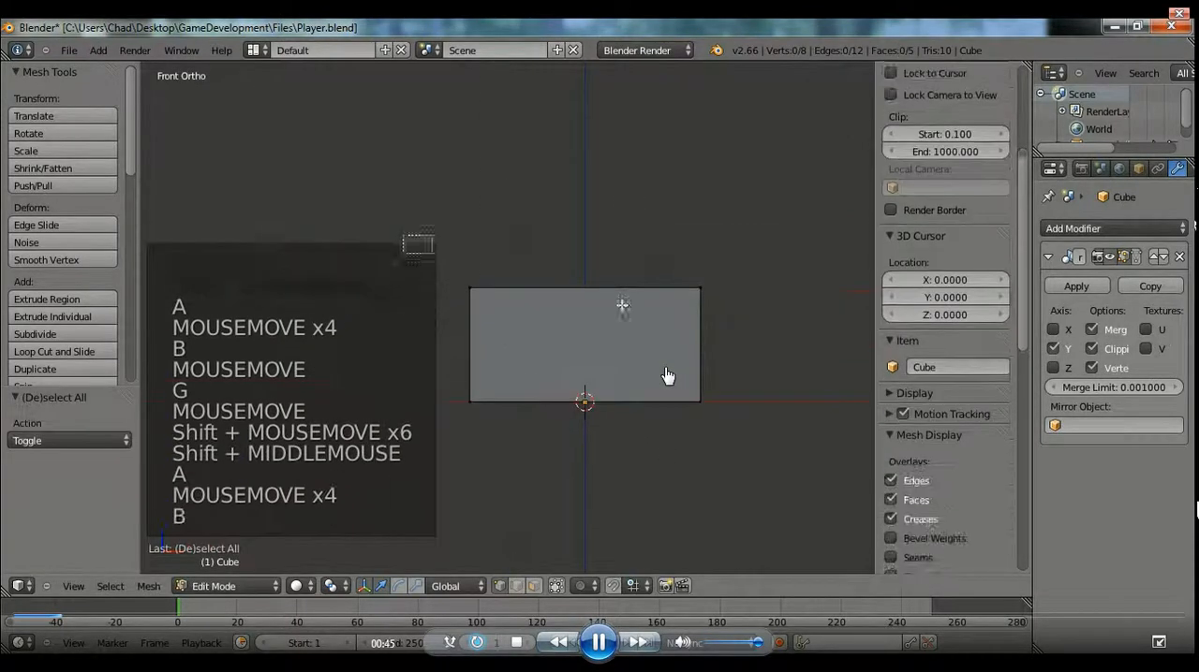
key(g)
key(z)
click(664, 371)
middle_drag(664, 371, 658, 375)
Add a centred loop cut across the half block's depth and delete the vertices of the edge loop at the mirror plane.
key(ctrl+r)
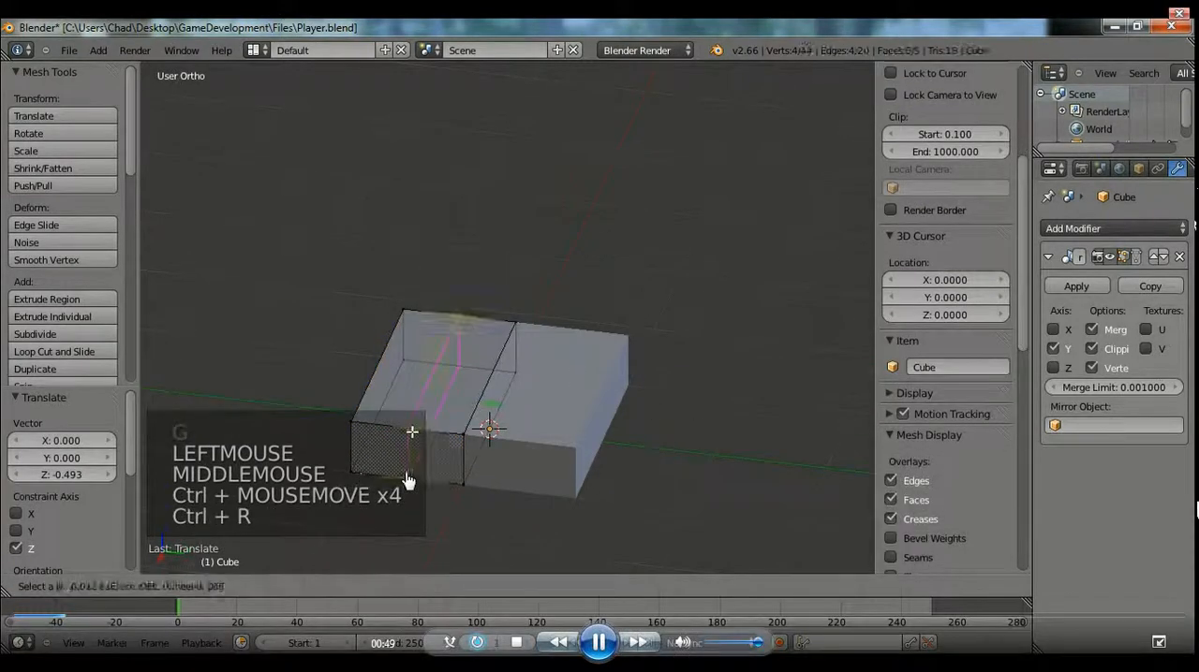
right_click(375, 473)
shift+middle_drag(350, 395, 407, 374)
key(a)
alt+right_click(506, 403)
key(x)
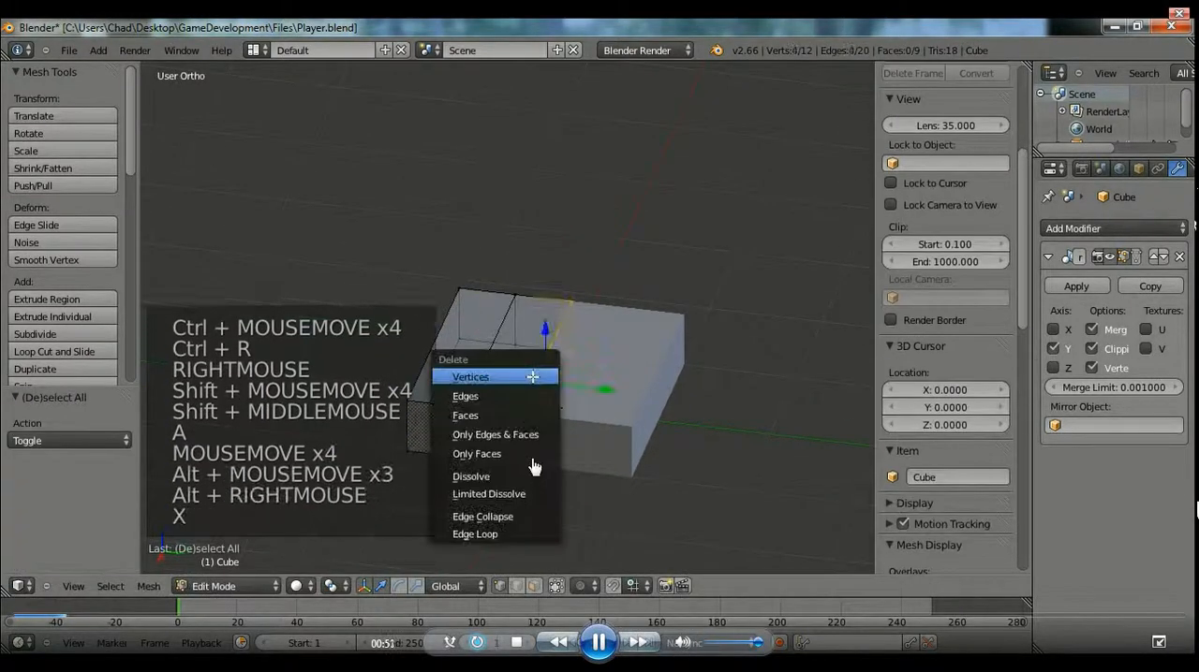
click(492, 393)
Select the open edge loop of the remaining block, fill it with a face and clear the selection.
shift+middle_drag(393, 468, 535, 451)
alt+right_click(534, 451)
key(f)
key(a)
Add two horizontal and three vertical evenly spaced loop cuts to the block in front view, and clear the selection.
key(KP_1)
scroll(534, 451, up, 3)
key(ctrl+r)
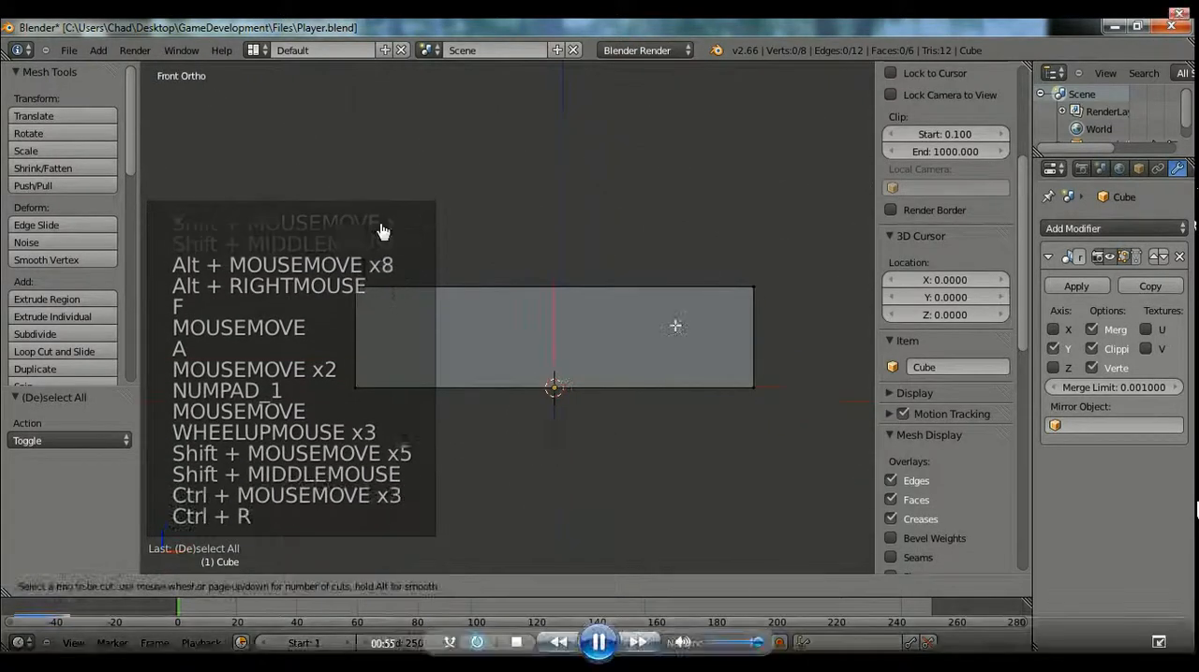
scroll(743, 335, up, 1)
click(743, 335)
key(ctrl+r)
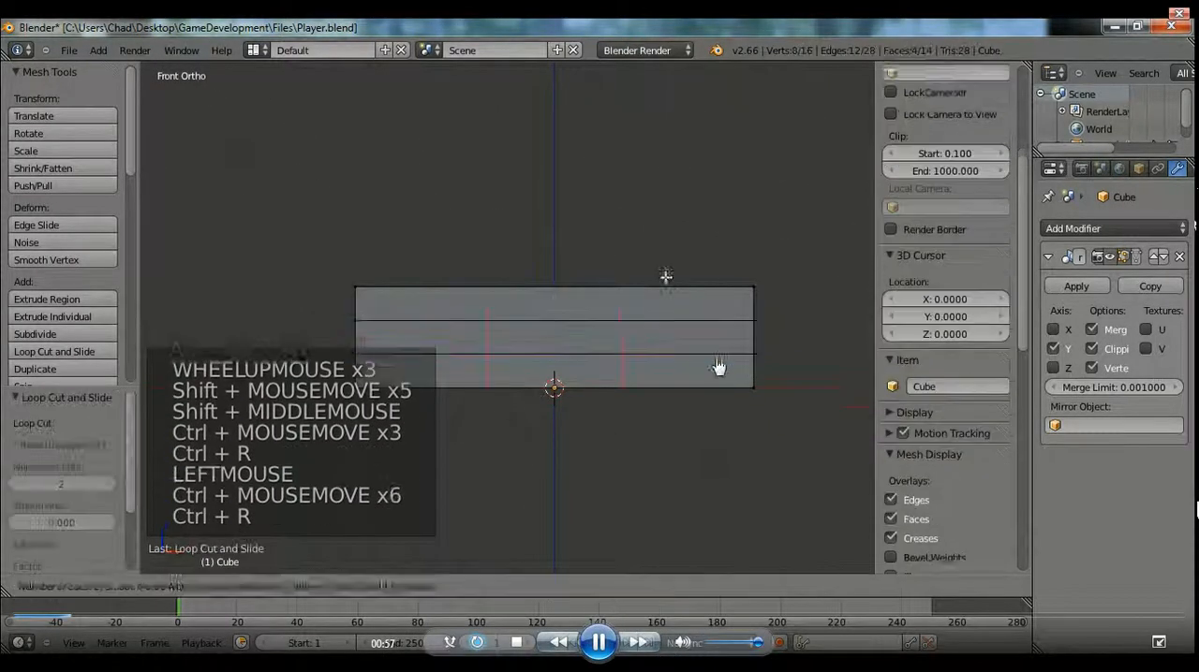
click(667, 281)
key(a)
key(b)
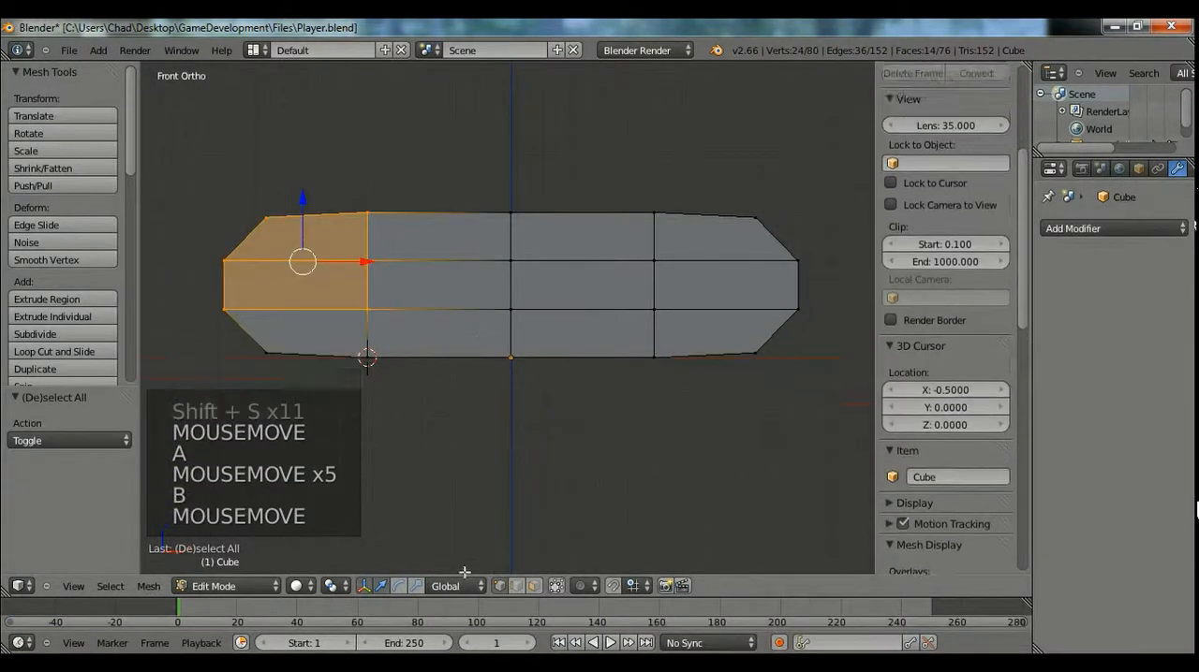
Delete the inner vertices of the block's front and back faces so only the outer ring remains.
mouse_move(490, 397)
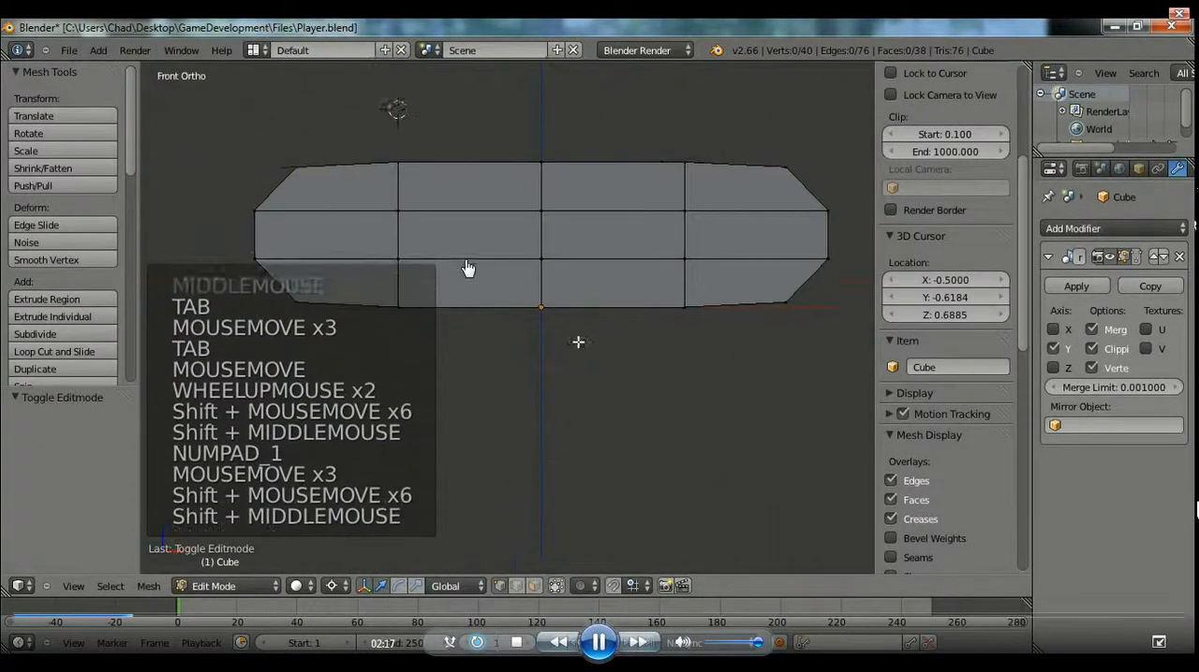
click(654, 279)
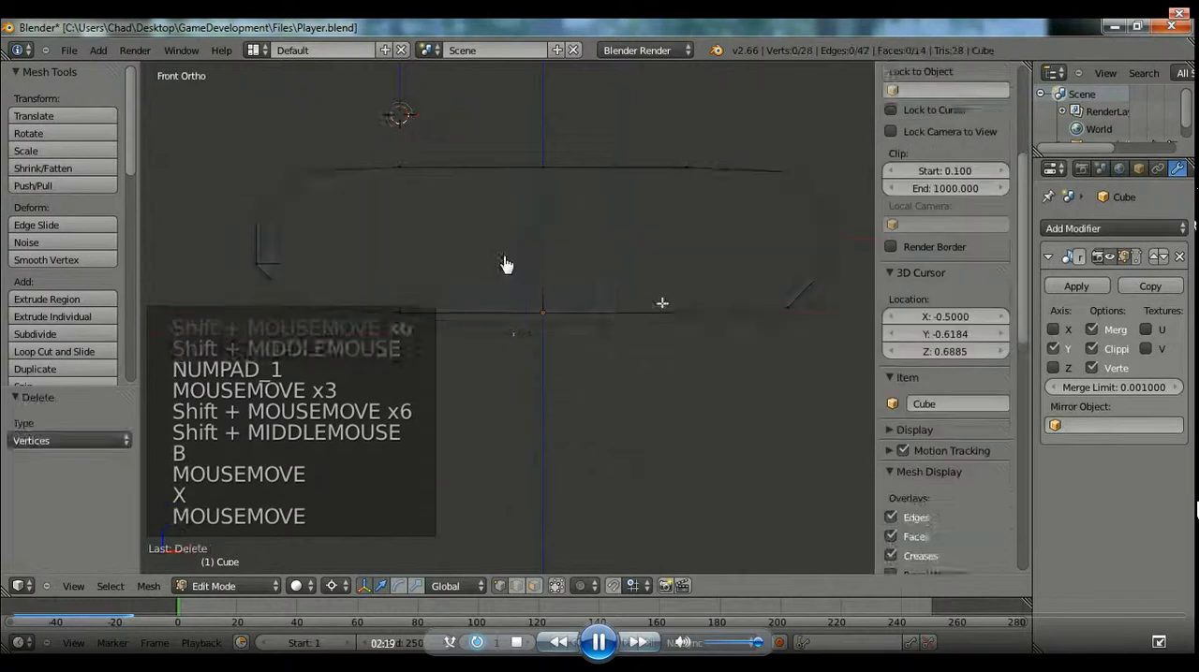
shift+middle_drag(506, 305, 521, 335)
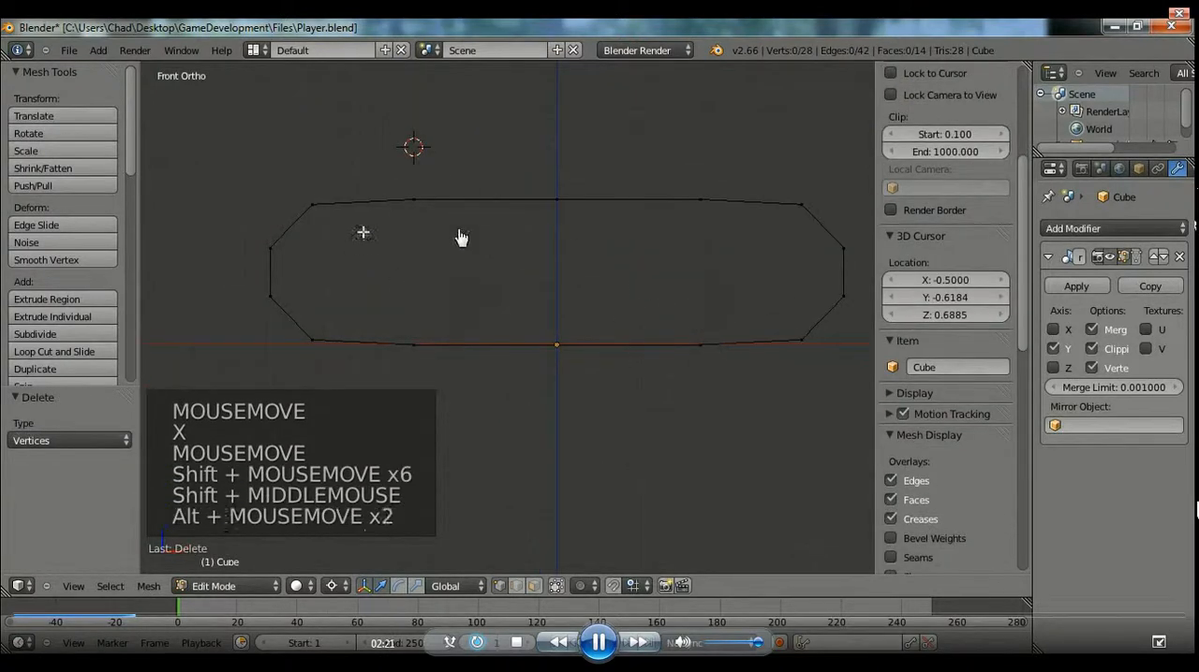
click(595, 645)
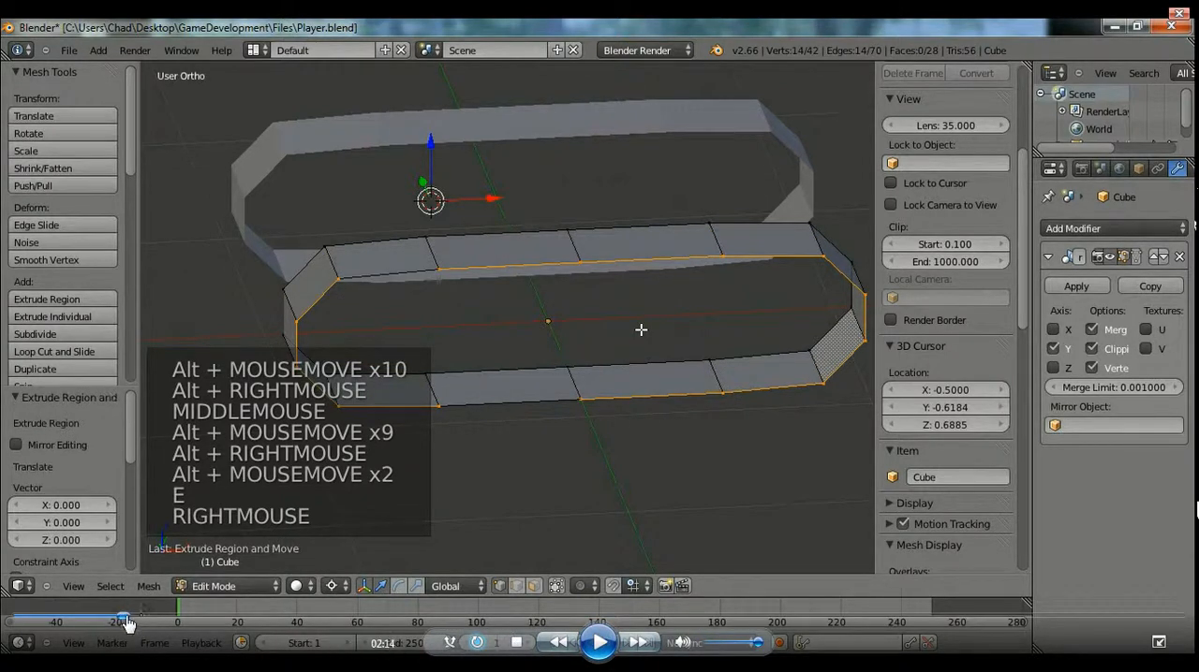
click(598, 646)
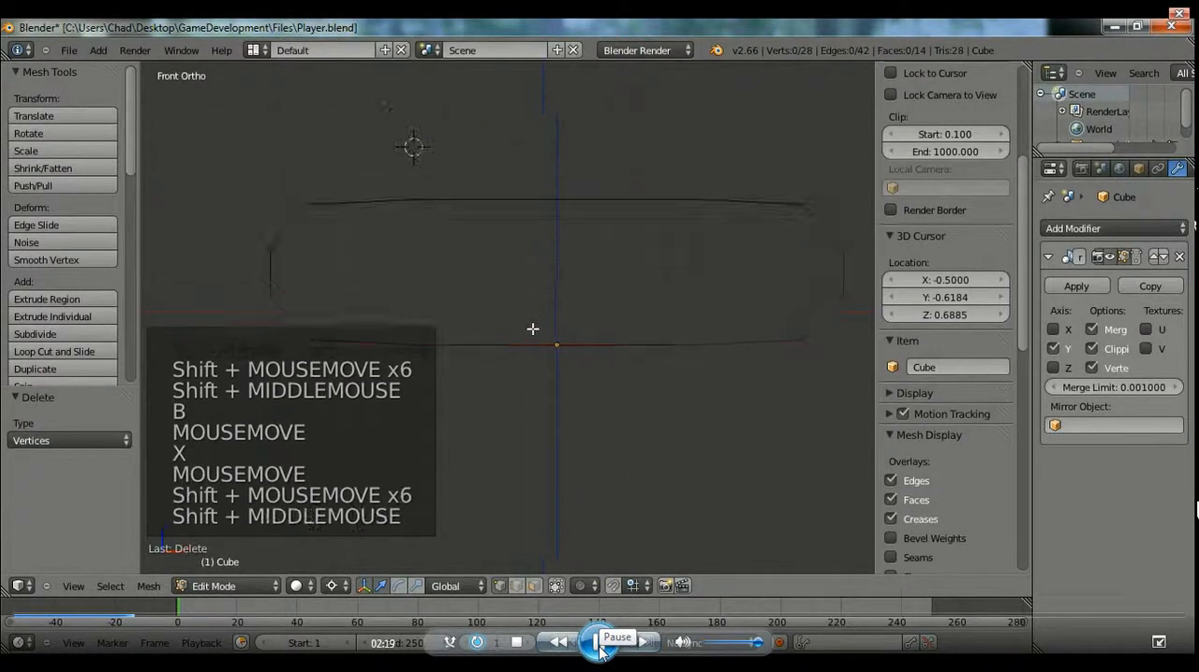
click(600, 646)
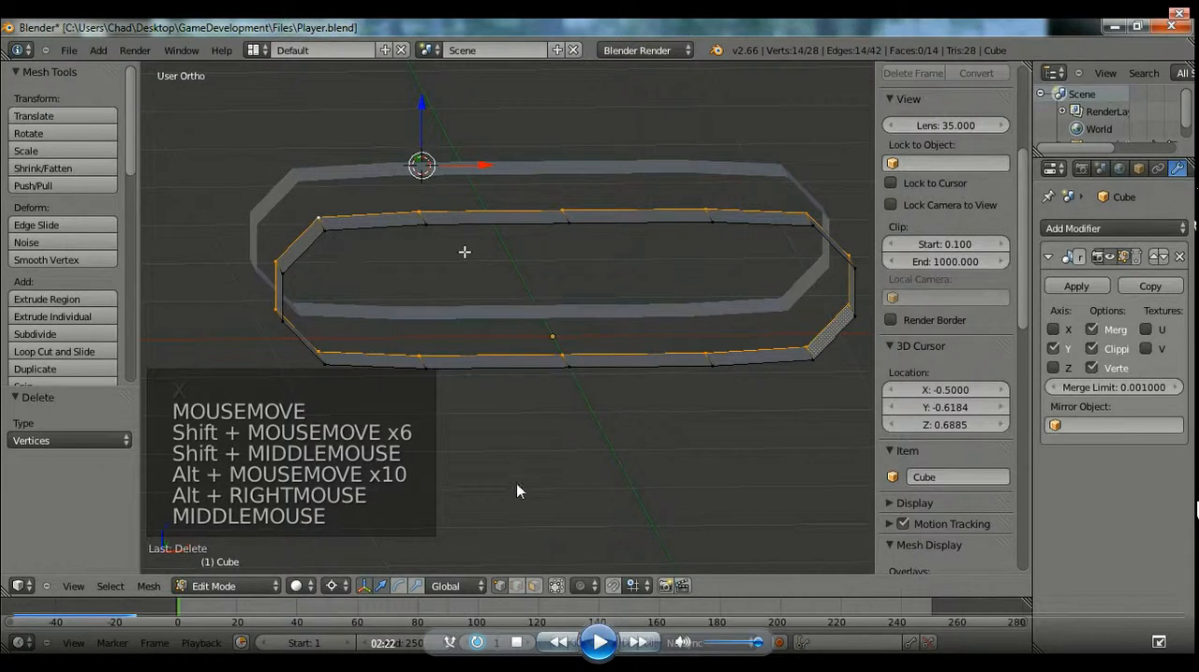
Select the ring's front edge loop and extrude it, leaving the new edges at zero offset.
middle_drag(465, 251, 554, 332)
alt+right_click(500, 402)
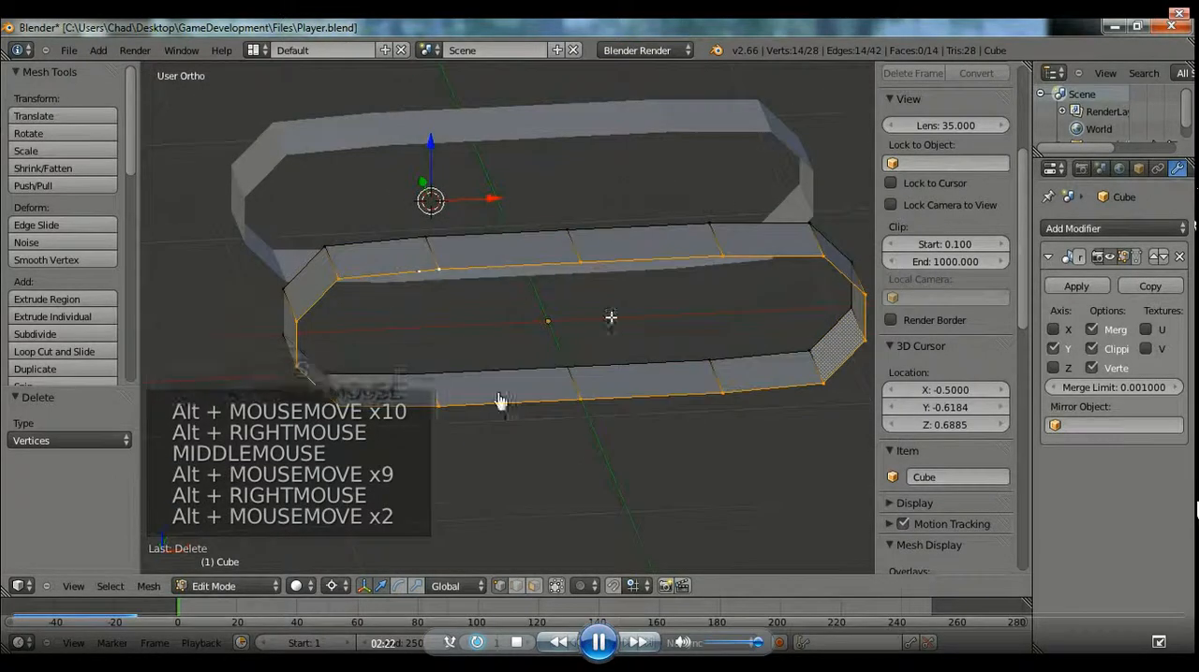
key(e)
key(s)
key(s)
right_click(795, 350)
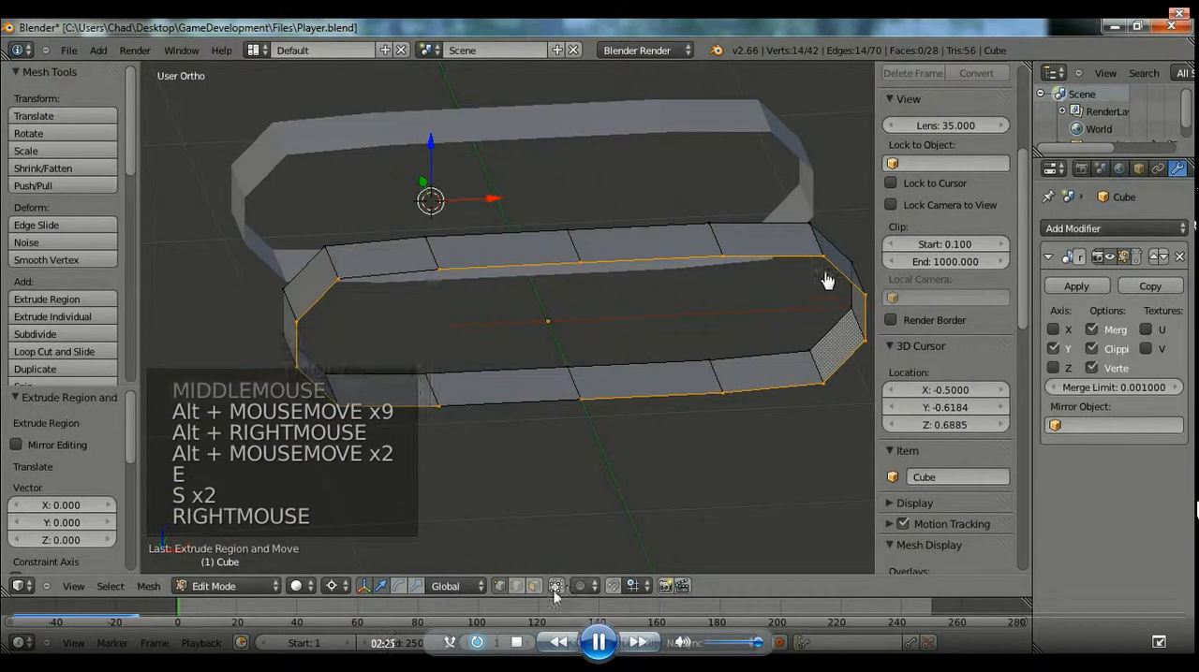
Set the pivot point to the selection's centre and scale the extruded loop to about 0.869.
click(314, 596)
click(442, 501)
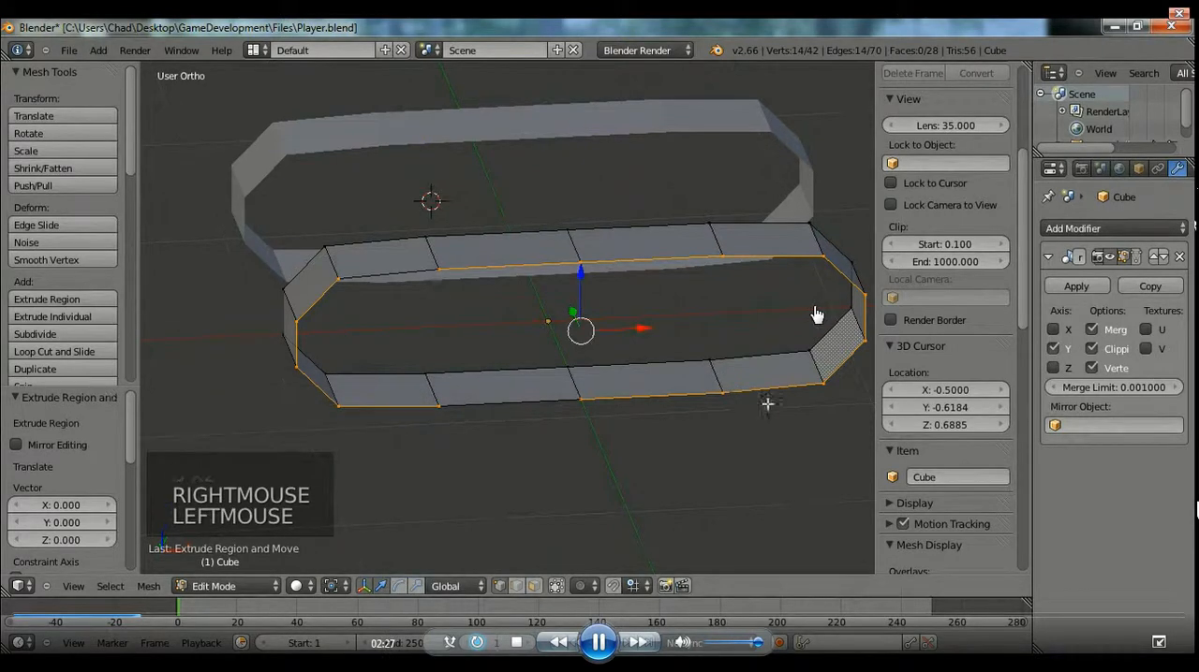
key(s)
key(KP_1)
click(735, 383)
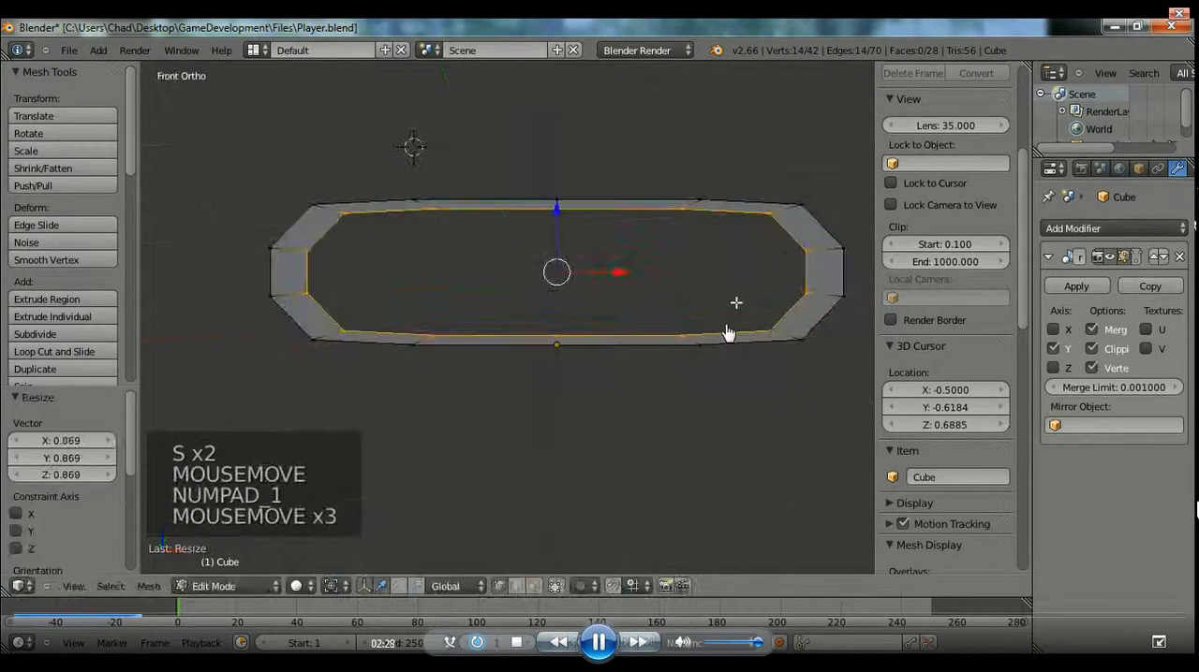
Scale the extruded inner loop along X to about 1.083 in front view.
key(s)
key(x)
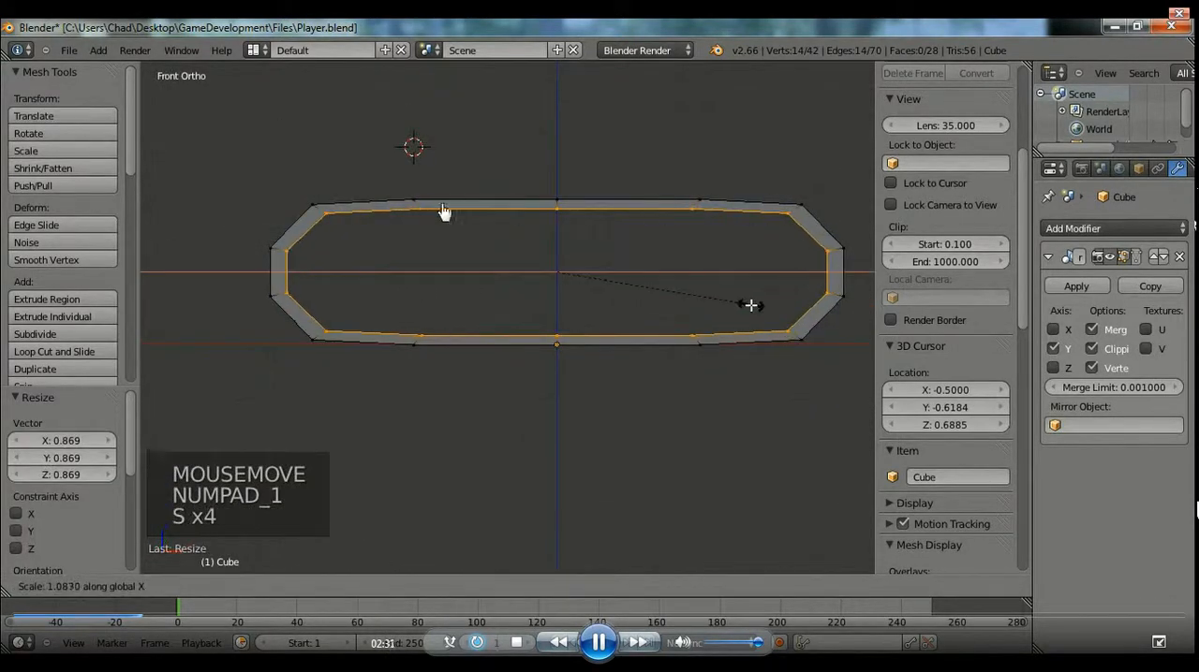
click(751, 306)
Extrude the inner loop about 0.26 into the ring along Y, fill it with a face, and clear the selection.
middle_drag(546, 310, 635, 369)
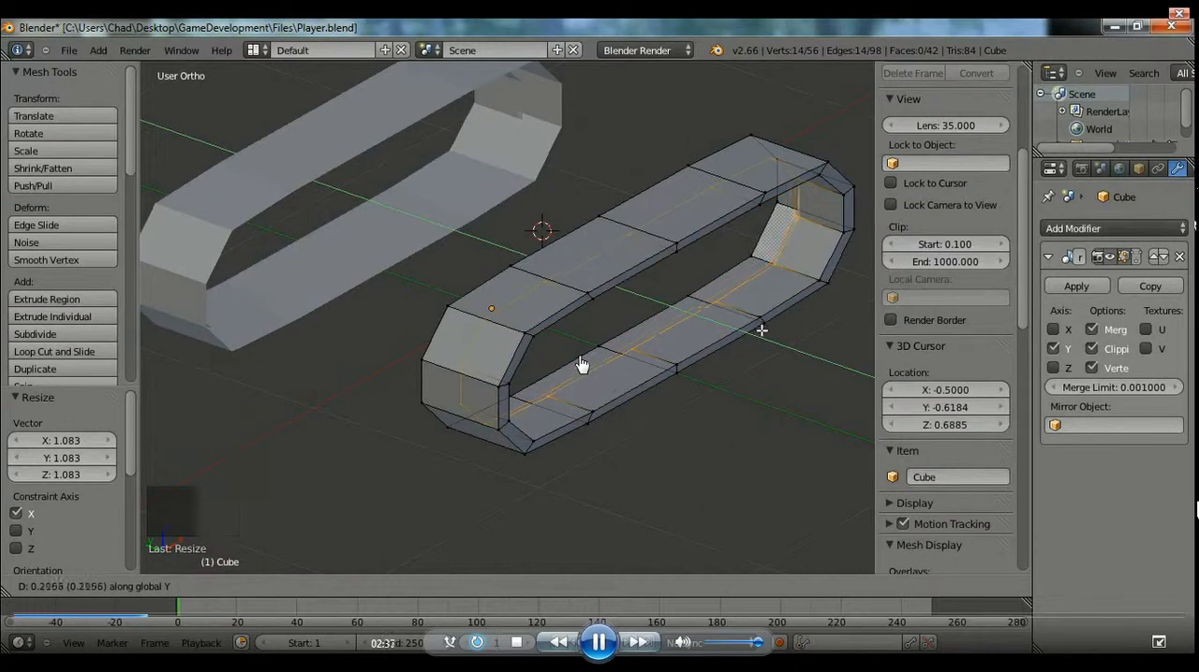
key(f)
key(f)
key(a)
middle_drag(612, 267, 618, 378)
key(Tab)
Check the filled block in object mode, and select its large recessed face in face select mode.
key(Tab)
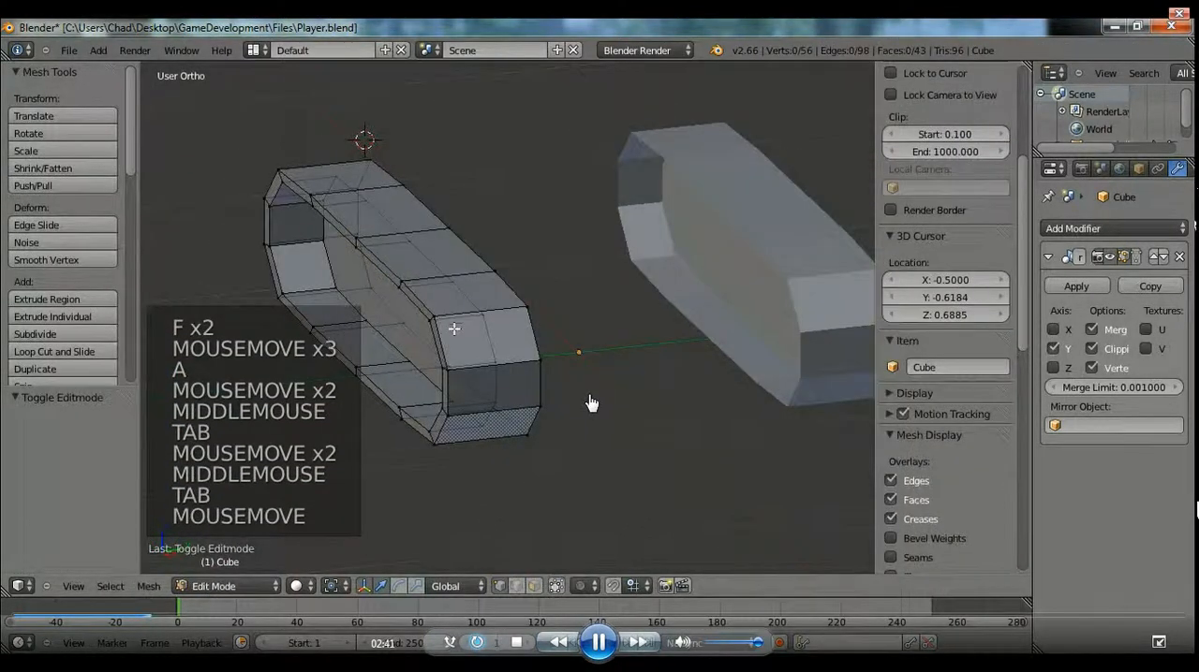
key(Tab)
key(Tab)
key(Tab)
click(555, 437)
shift+middle_drag(555, 436, 559, 463)
middle_drag(517, 366, 493, 296)
right_click(488, 289)
middle_drag(562, 319, 604, 348)
click(534, 589)
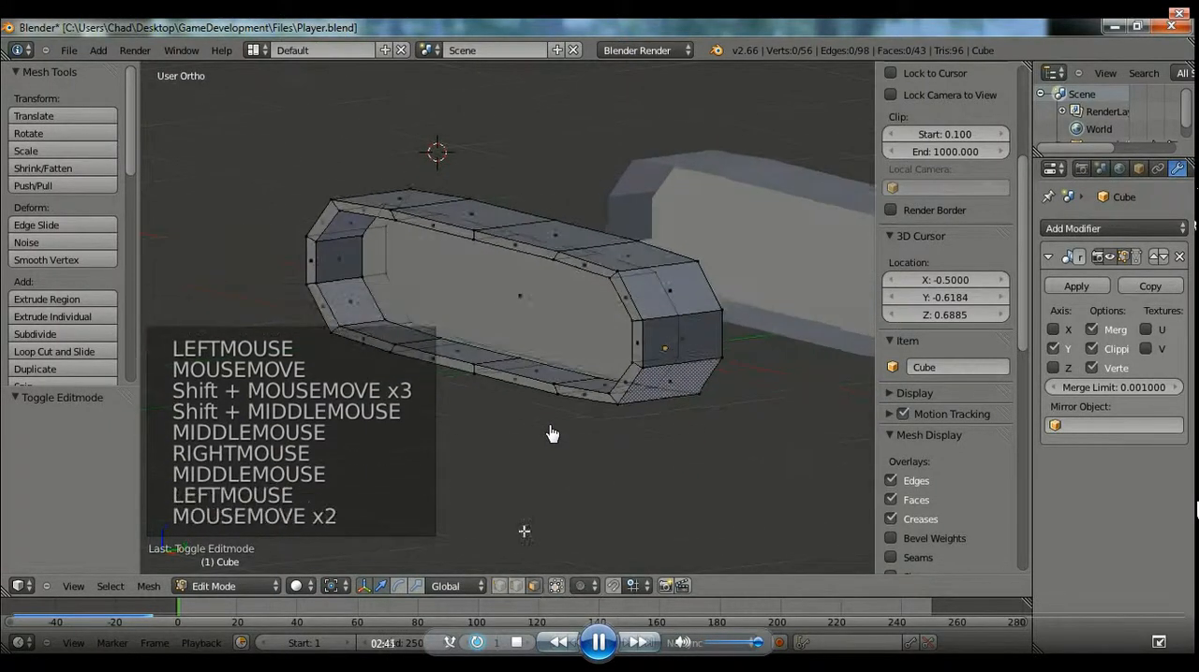
right_click(520, 307)
middle_drag(521, 308, 583, 350)
drag(546, 311, 511, 313)
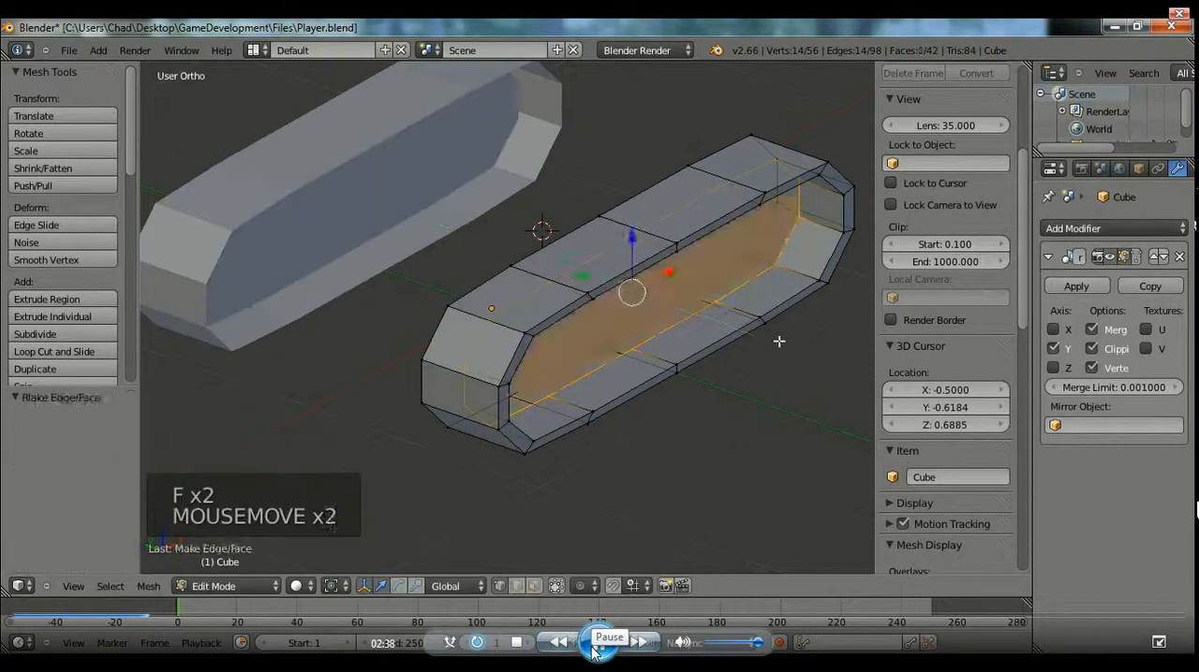
click(593, 647)
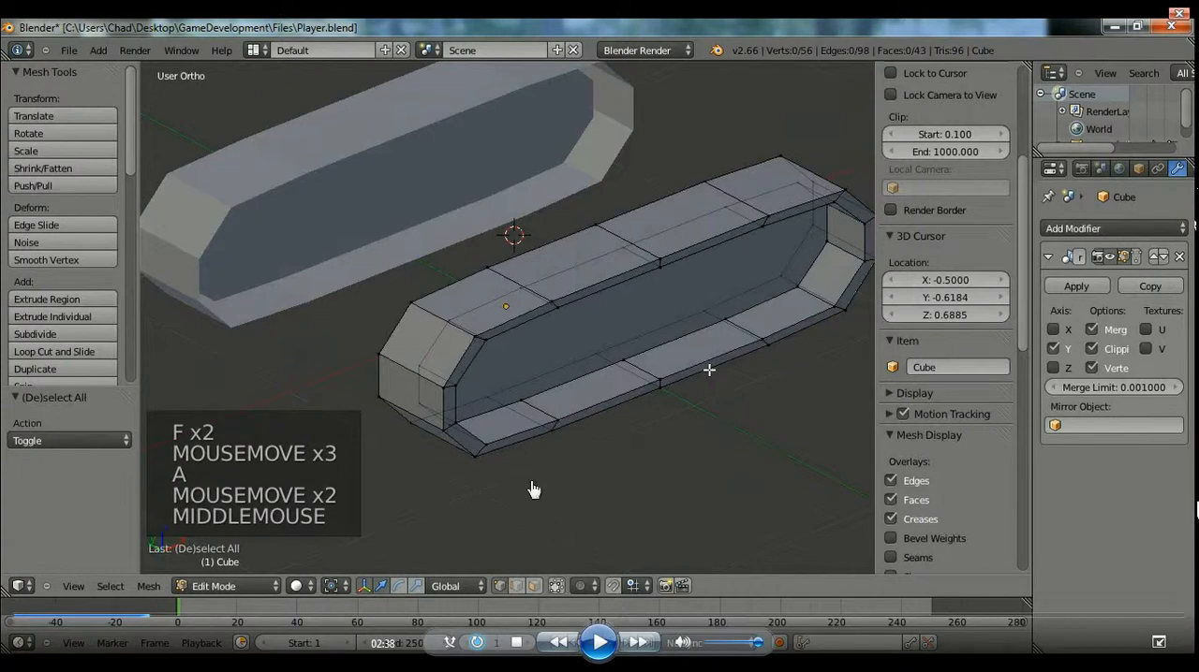
click(601, 646)
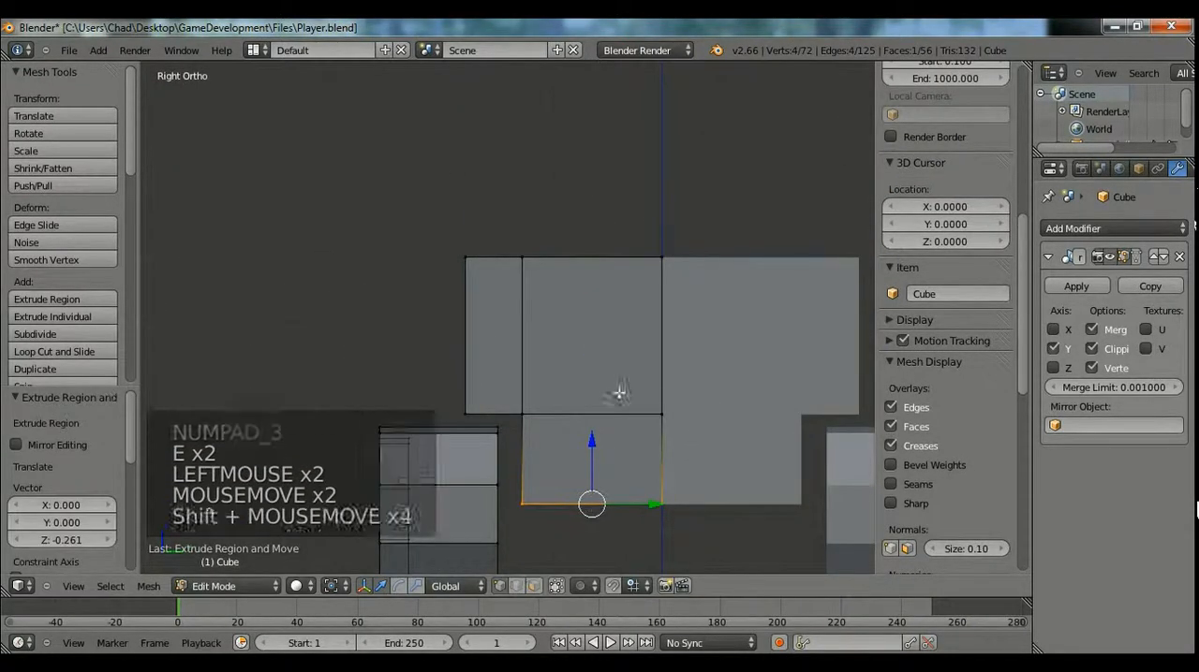
Box-select the row of vertices where the upper body meets the lower body and move it down about 0.02 along Z.
drag(590, 266, 575, 271)
key(a)
key(b)
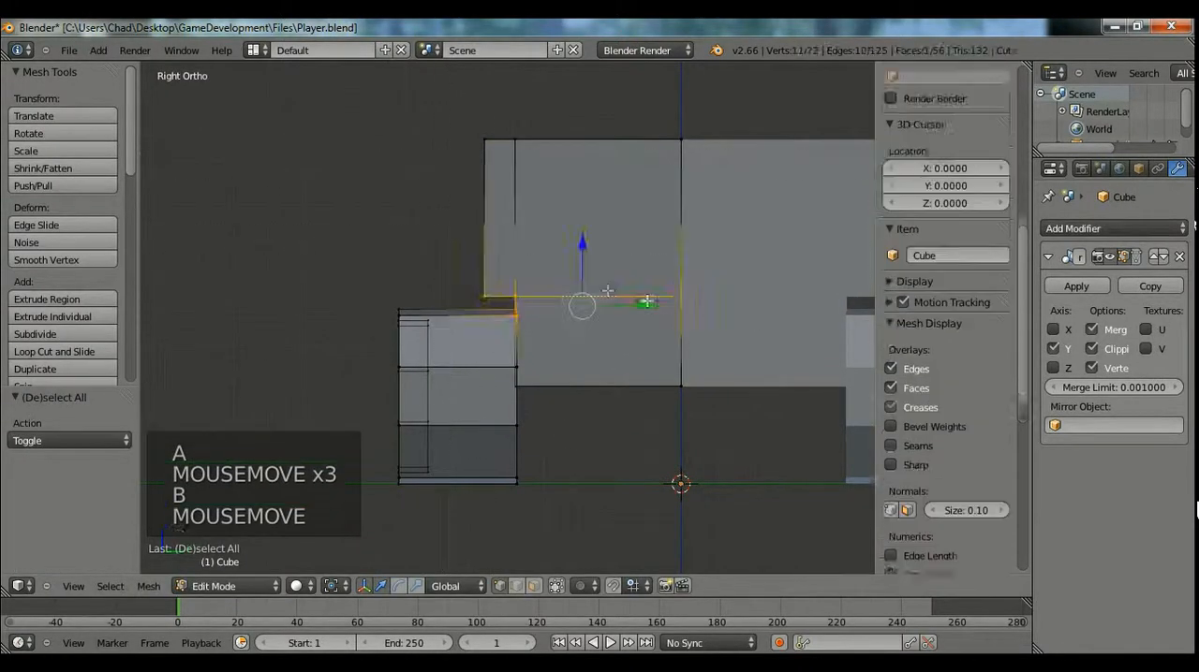
drag(753, 319, 753, 321)
key(a)
key(b)
drag(443, 276, 703, 304)
drag(581, 244, 583, 249)
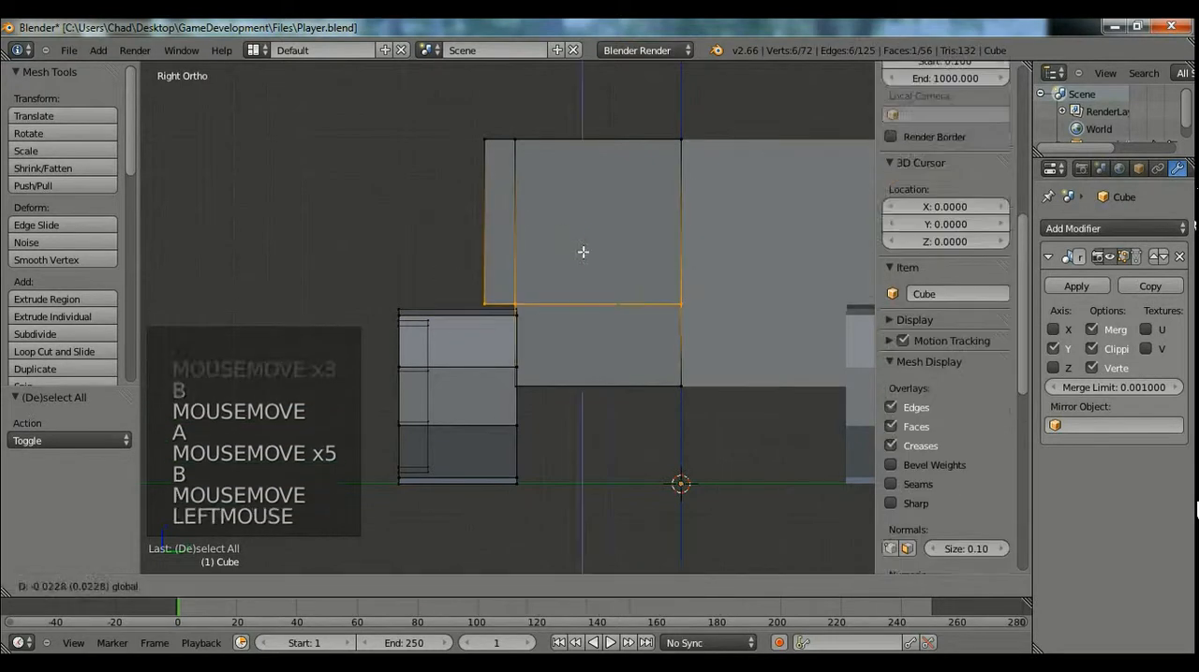
Move the bottom vertices of the lower body down slightly along Z and check the model in object mode.
key(a)
key(b)
drag(494, 387, 728, 420)
drag(594, 330, 599, 351)
middle_drag(599, 352, 455, 330)
key(Tab)
scroll(577, 386, down, 4)
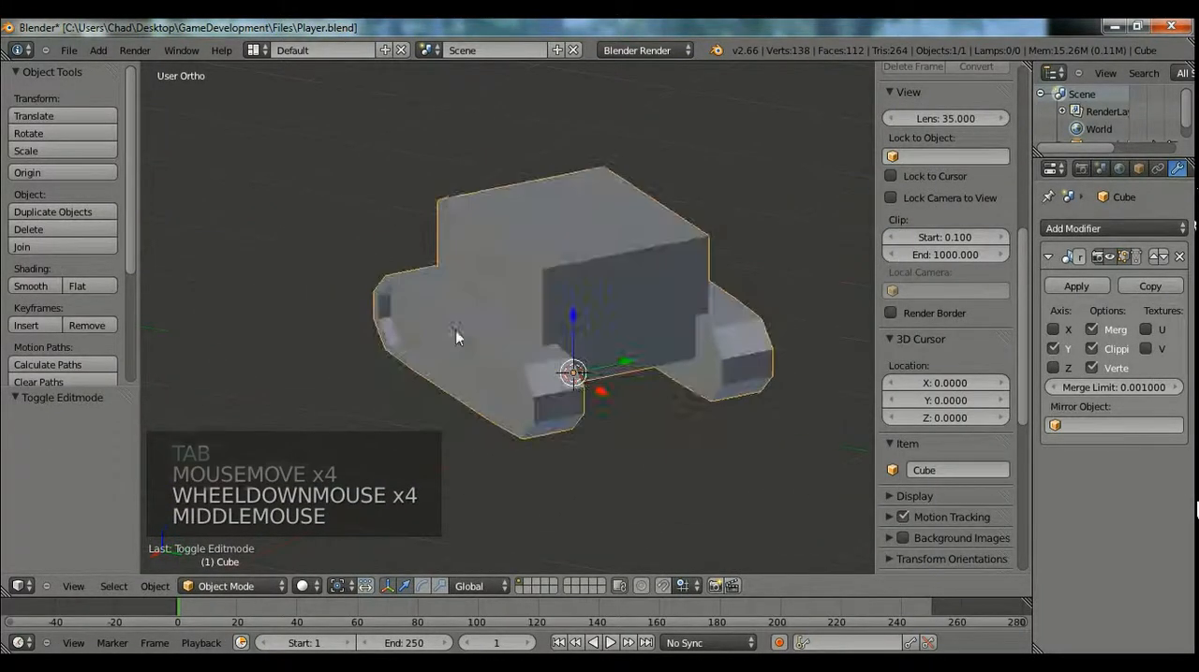
Select the entire linked track piece in top view and hide it.
key(Tab)
key(KP_7)
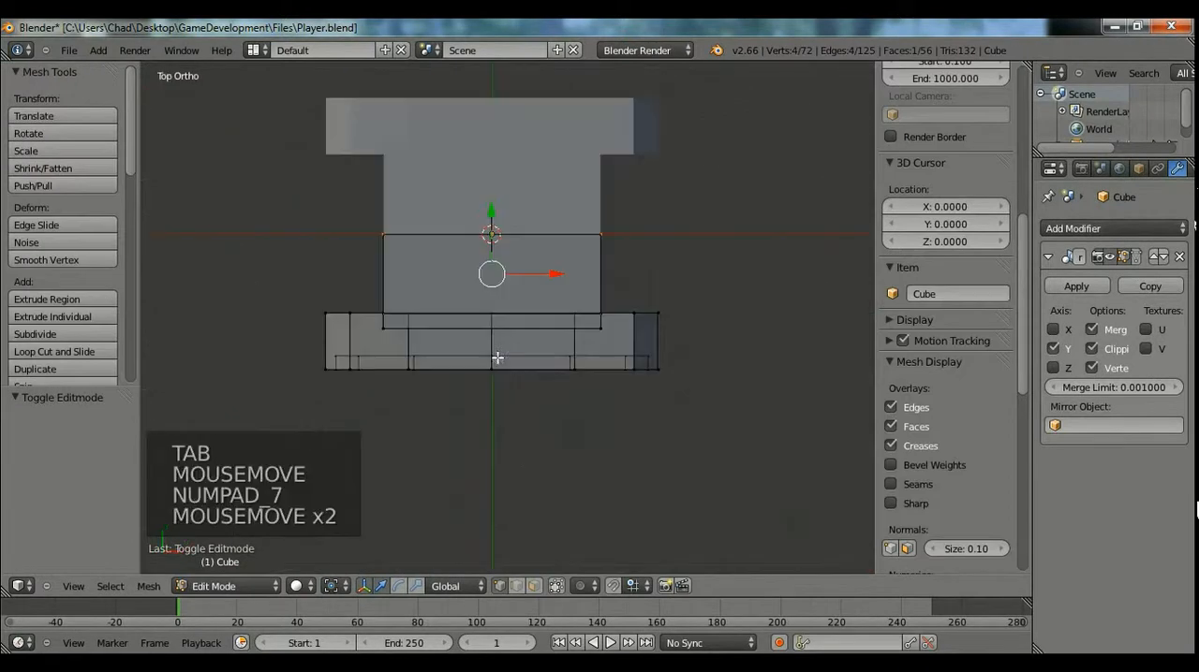
key(a)
key(l)
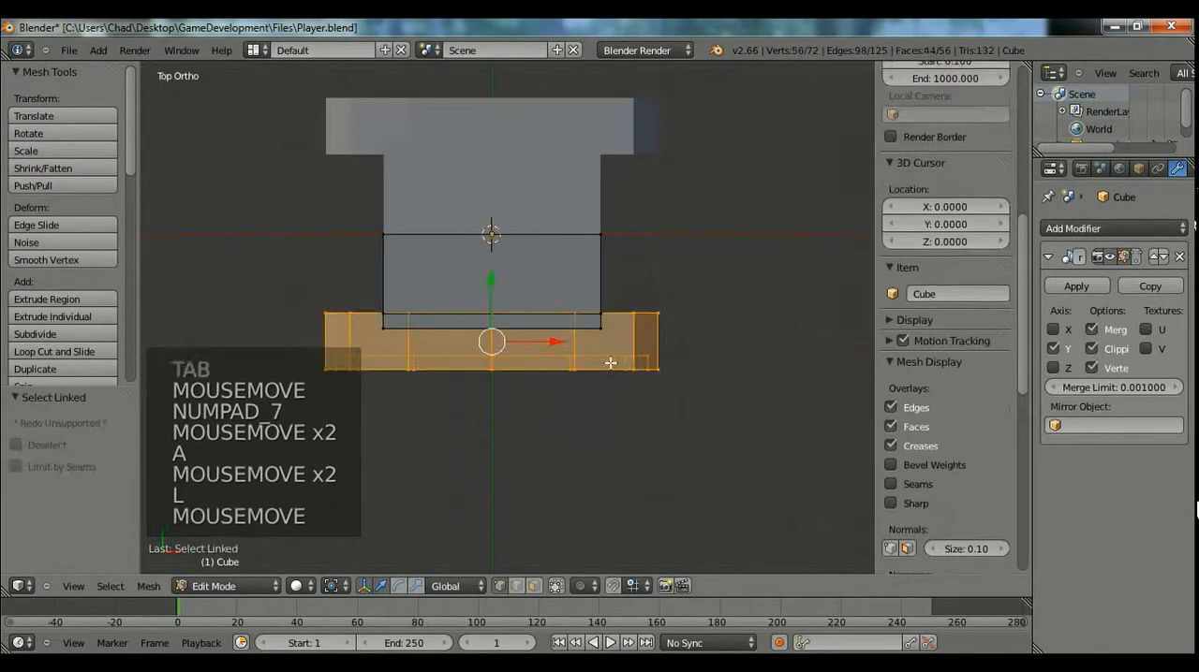
key(h)
scroll(575, 351, up, 3)
shift+middle_drag(656, 323, 677, 310)
Add one centred loop cut along the body's length and two evenly spaced cuts across it, and clear the selection.
key(ctrl+r)
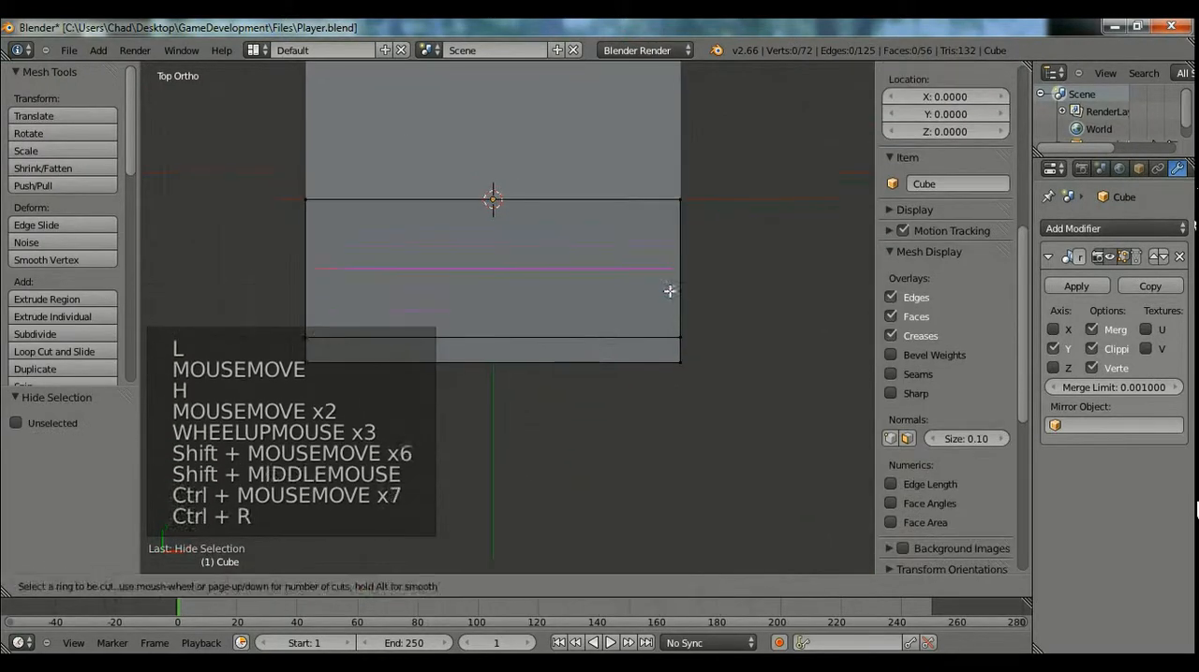
right_click(666, 278)
key(a)
key(ctrl+r)
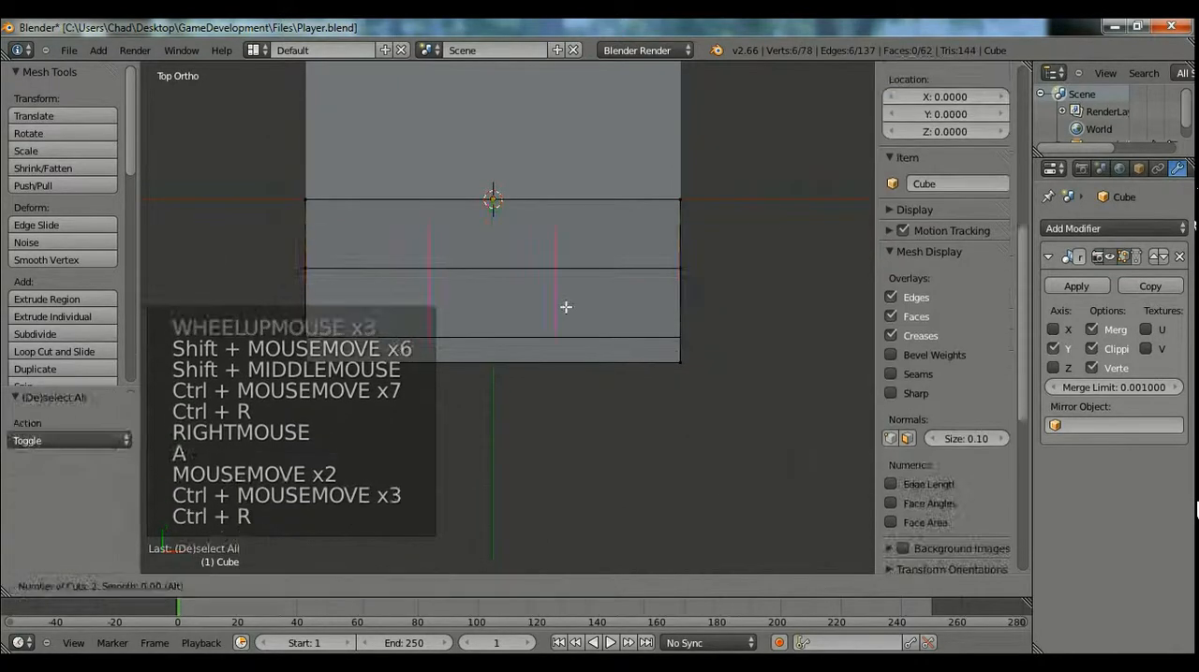
click(564, 305)
key(a)
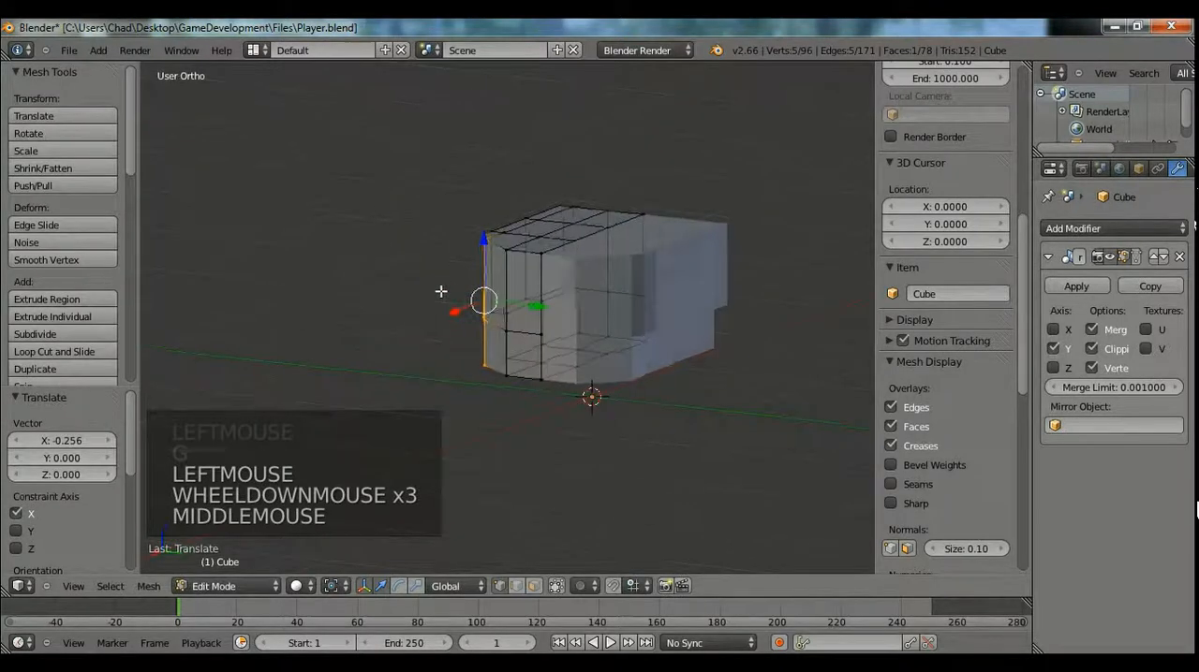
Box-select the vertices at the body's upper corner, move them to reshape it, and clear the selection.
shift+middle_drag(390, 284, 500, 309)
scroll(500, 308, up, 4)
key(a)
key(b)
drag(402, 155, 493, 243)
key(g)
click(491, 288)
key(a)
key(b)
right_click(707, 295)
middle_drag(702, 293, 740, 288)
Box-select the body's top outer vertices in right view and lower them about 0.076 along Z.
key(KP_1)
key(KP_3)
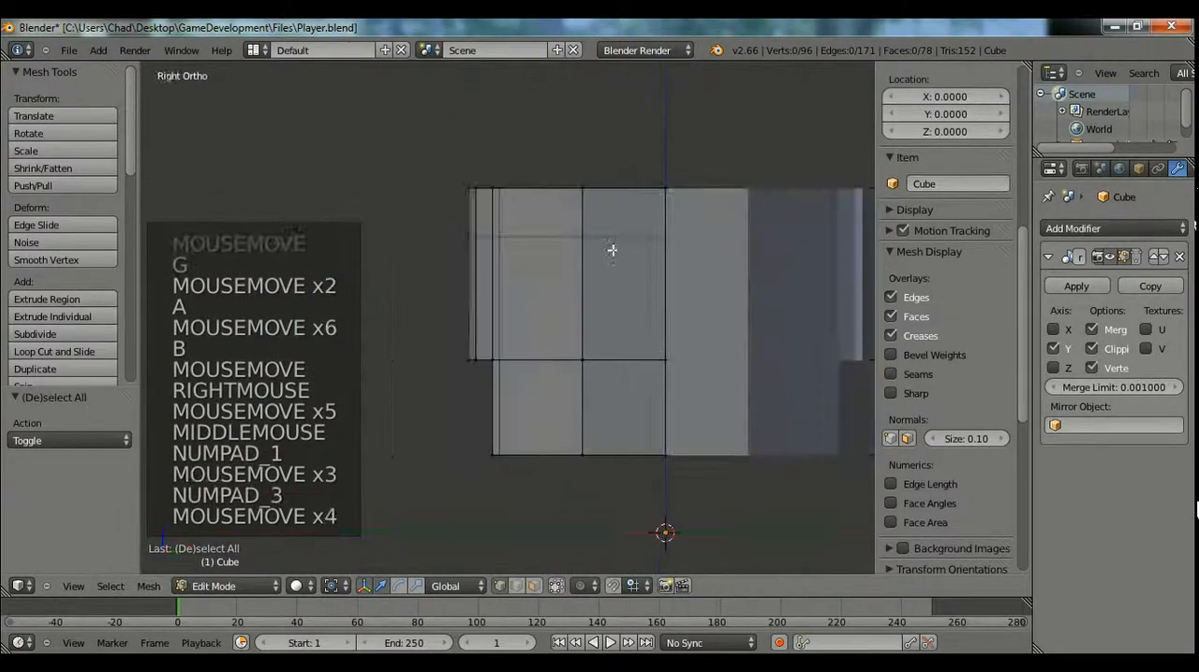
key(a)
key(a)
key(a)
key(b)
drag(510, 215, 441, 174)
key(b)
key(g)
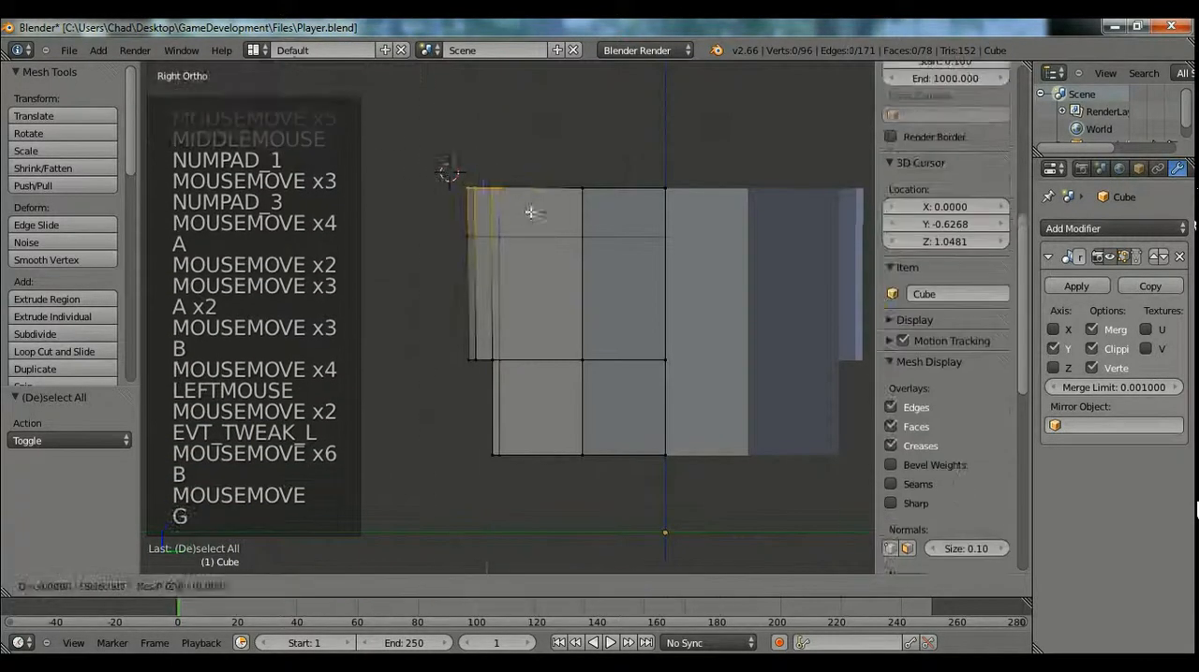
click(534, 215)
Lower the selected top outer vertices further along Z, to about the height of the edge row behind them.
key(r)
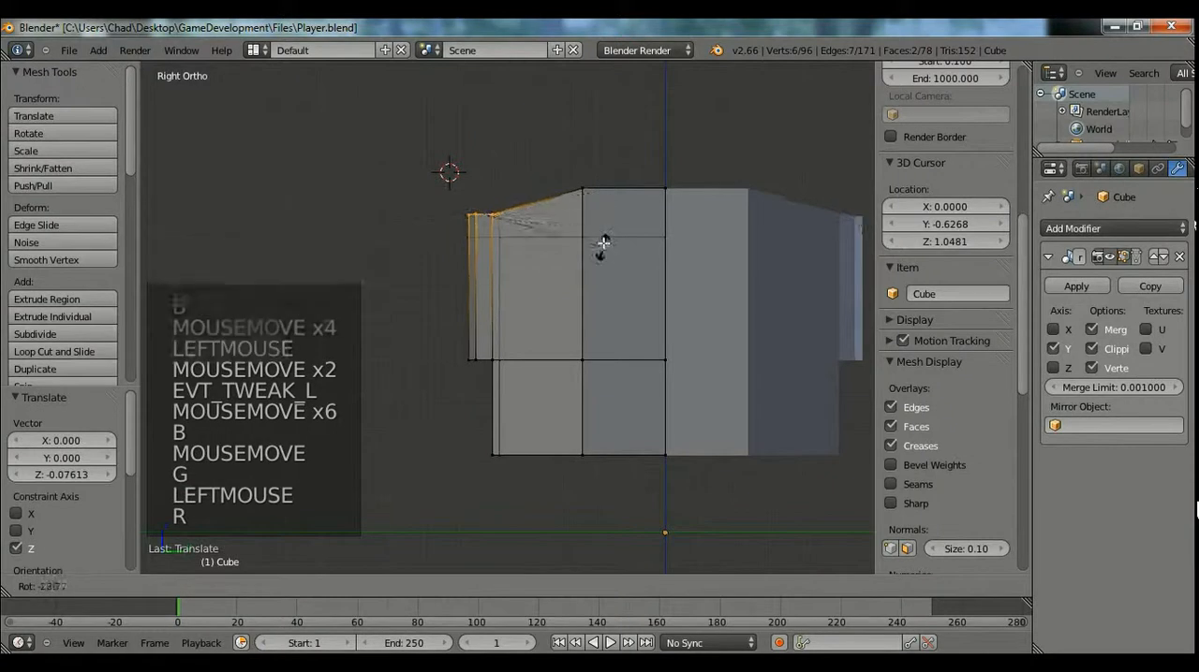
right_click(553, 236)
drag(487, 201, 489, 183)
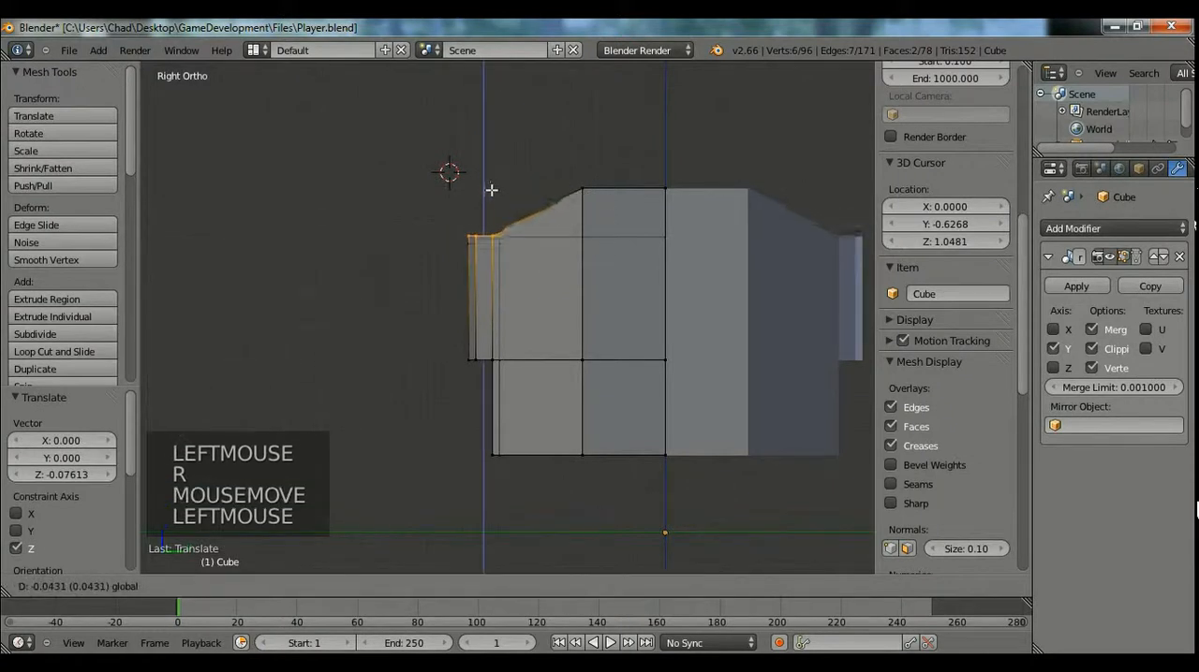
Box-select all vertices at the height of the lowered outer row, scale them, and clear the selection.
key(a)
key(b)
drag(431, 208, 610, 265)
key(s)
key(s)
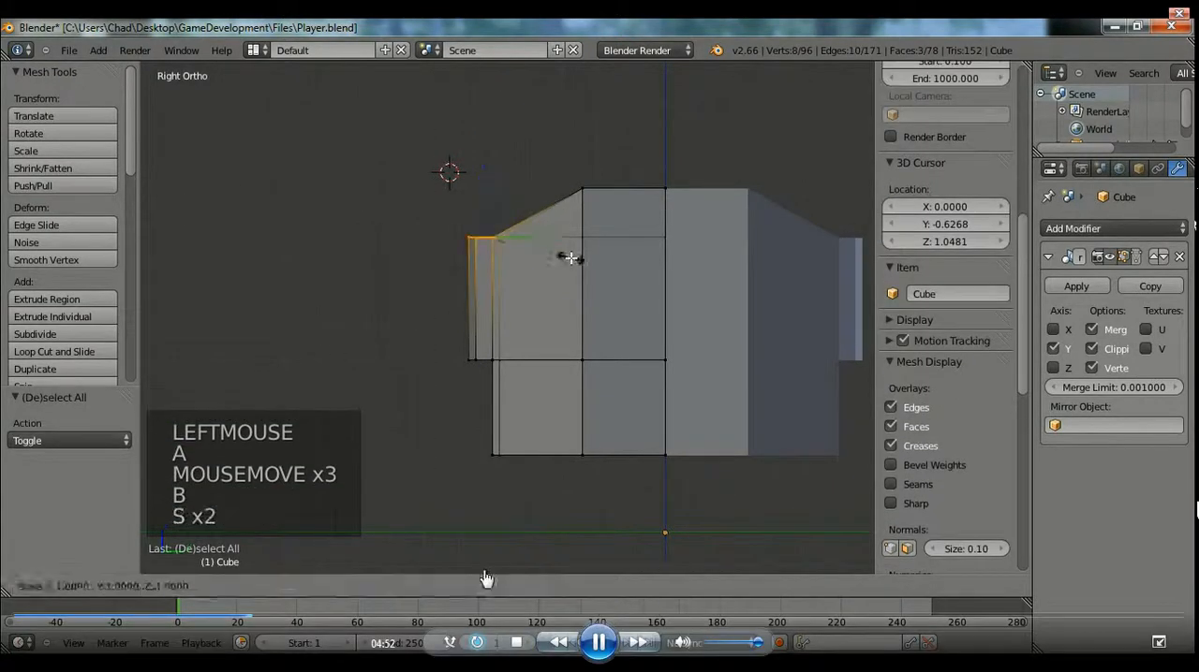
click(570, 256)
key(a)
middle_drag(570, 256, 628, 359)
click(245, 622)
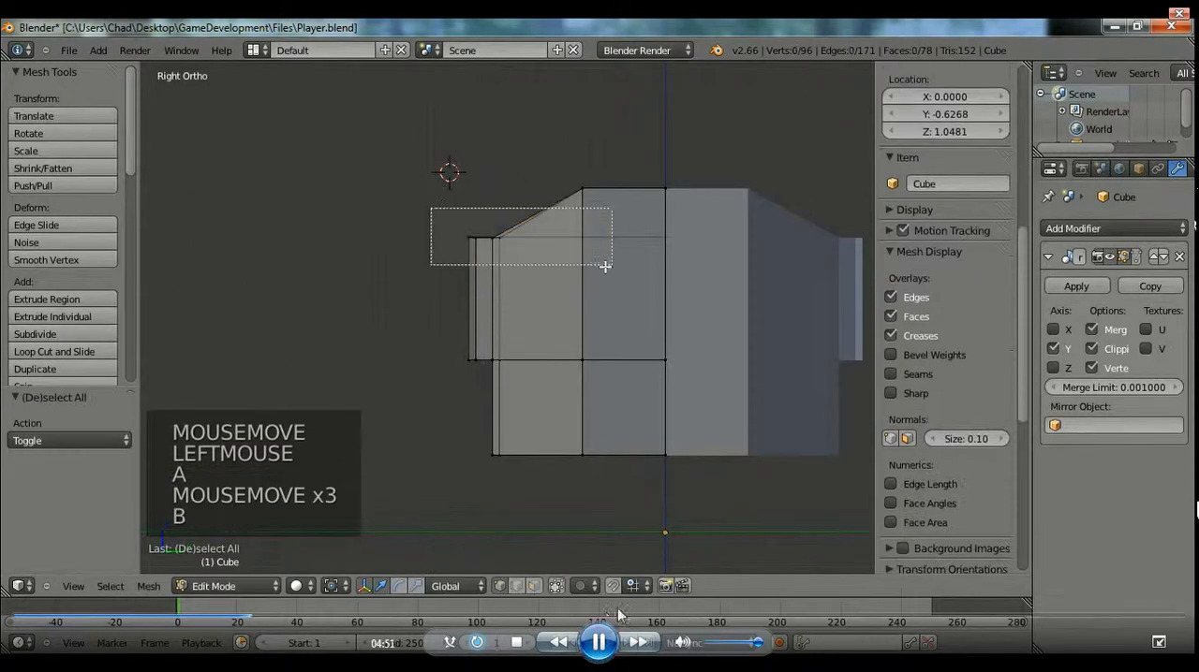
click(600, 642)
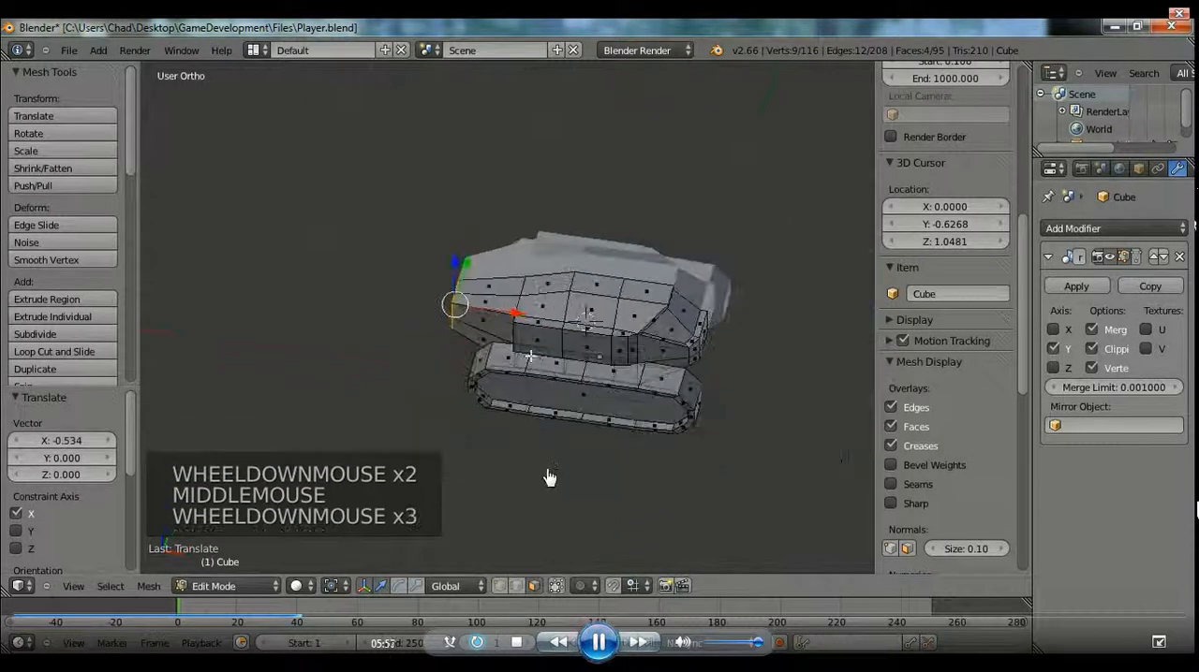
click(597, 652)
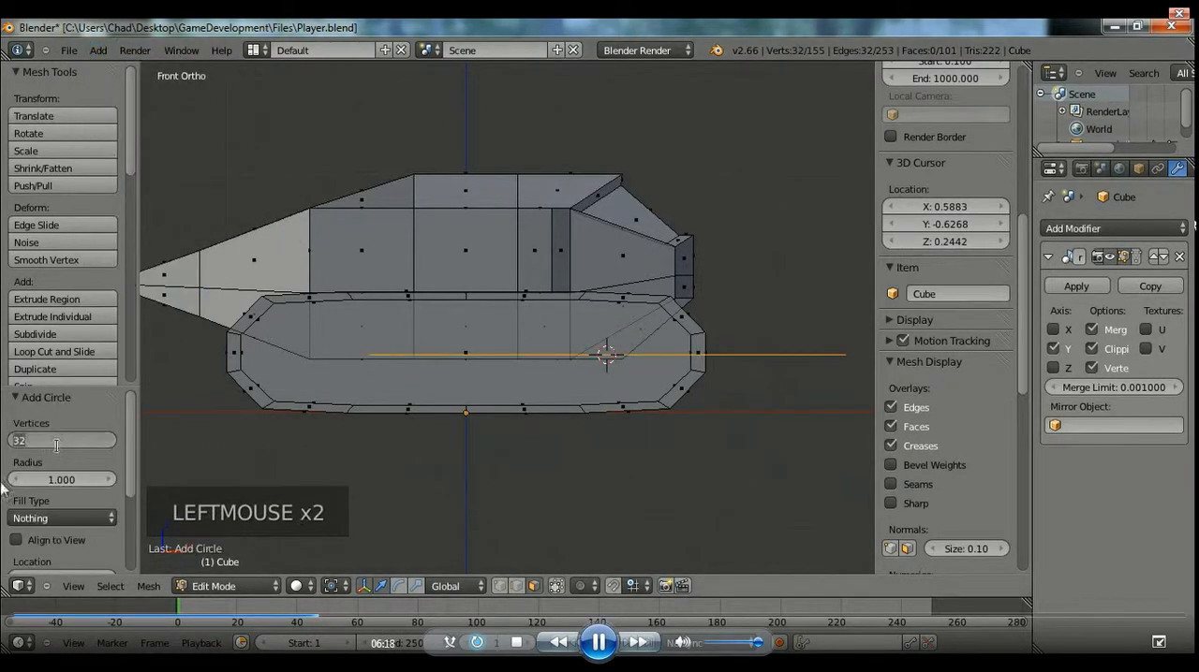
click(590, 644)
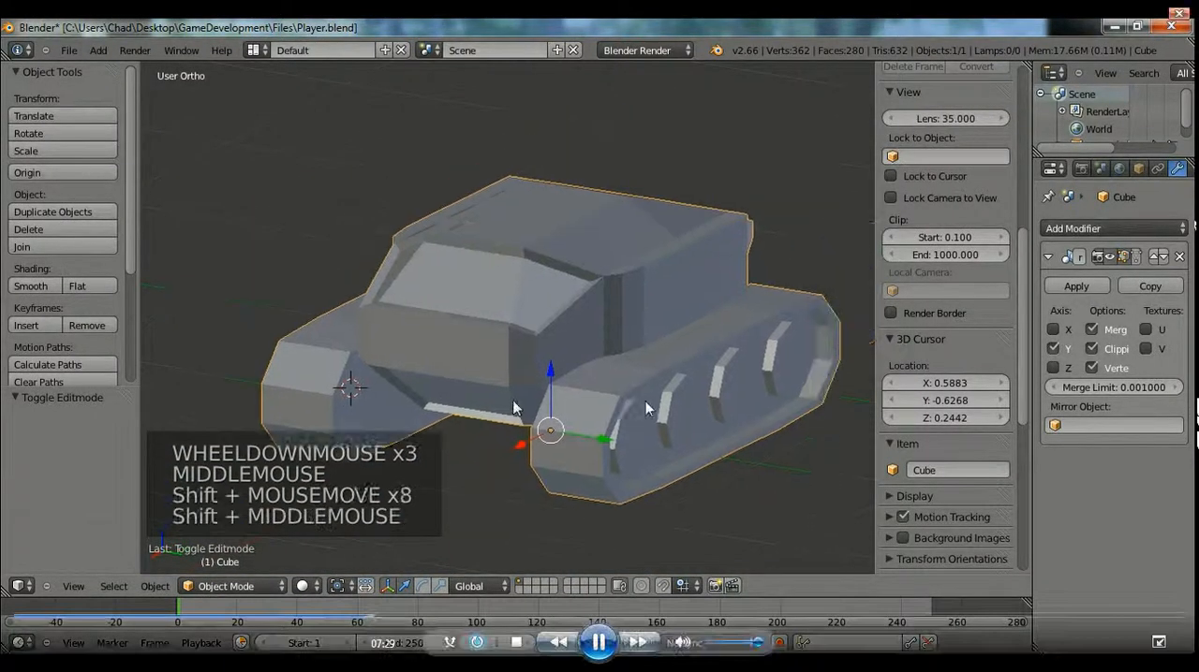
middle_drag(573, 445, 755, 343)
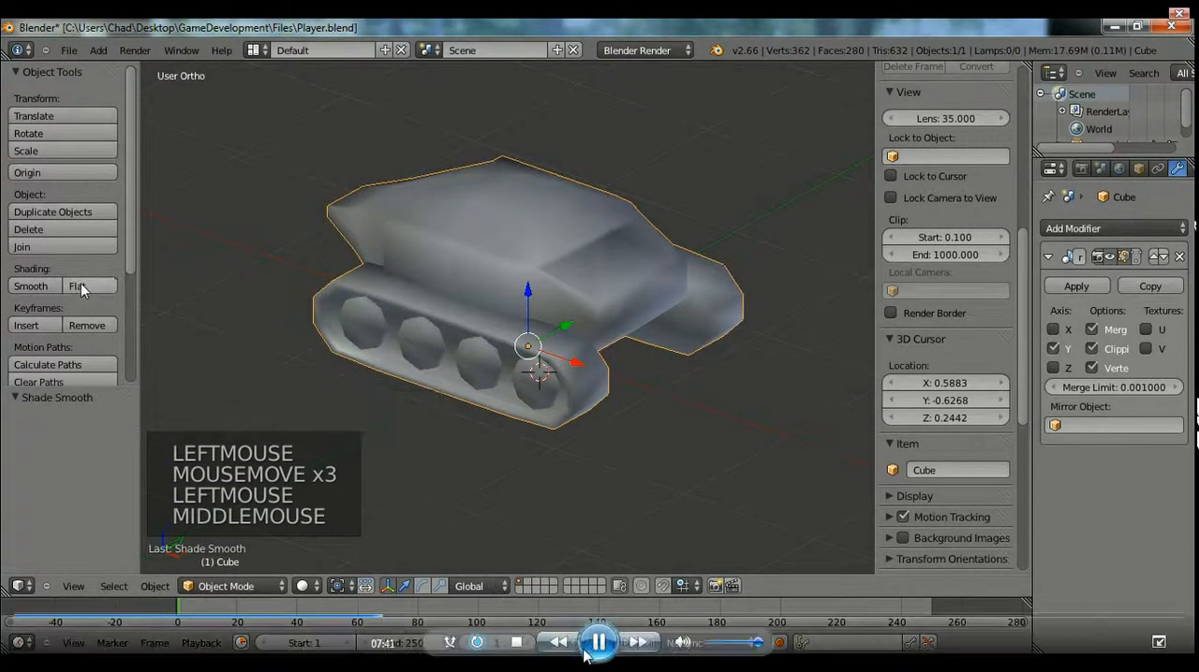
click(592, 648)
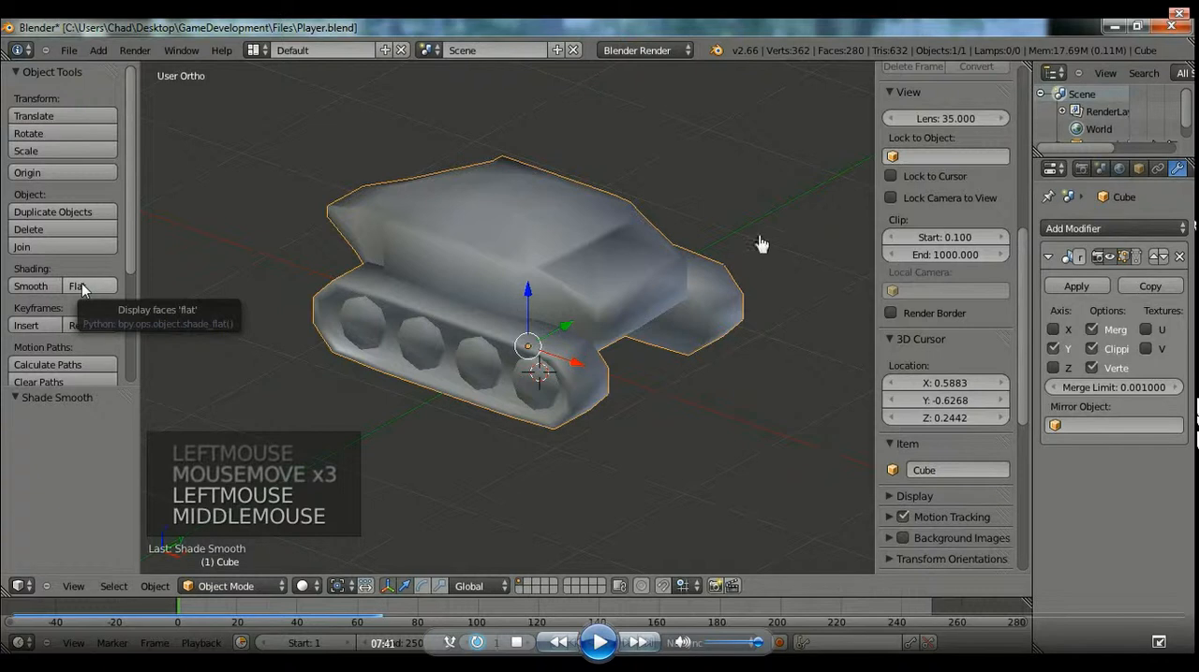
click(599, 644)
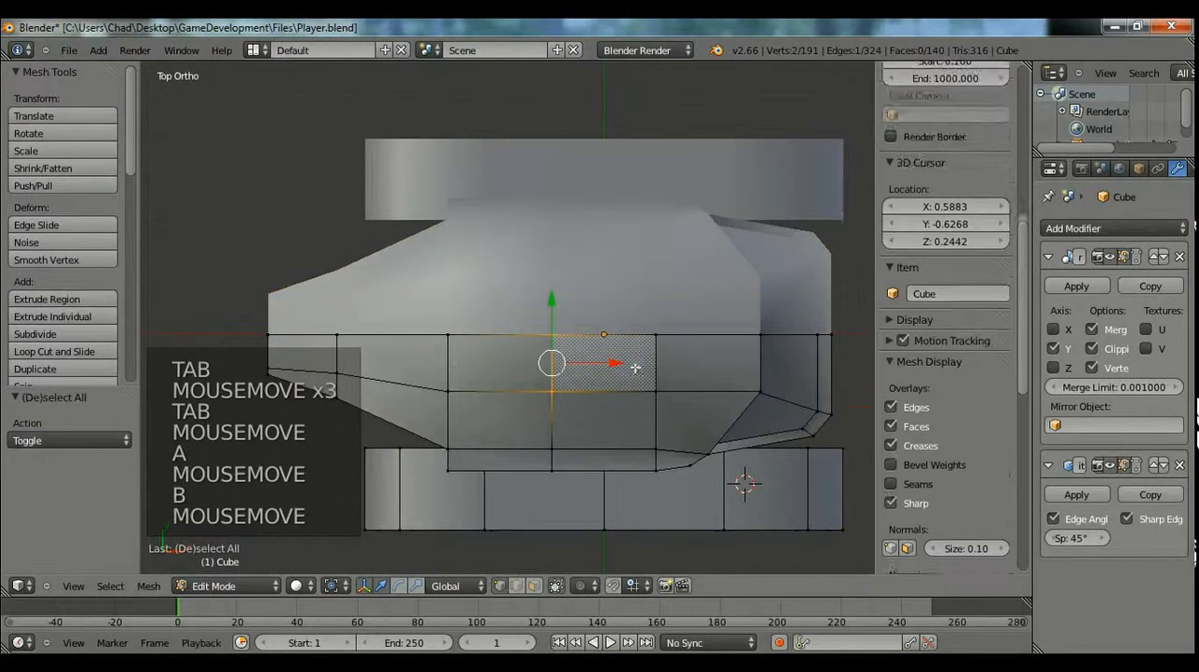
Box-select the vertices of the roof's central face in top view and scale them wider along X.
drag(681, 427, 681, 426)
key(s)
key(s)
click(732, 410)
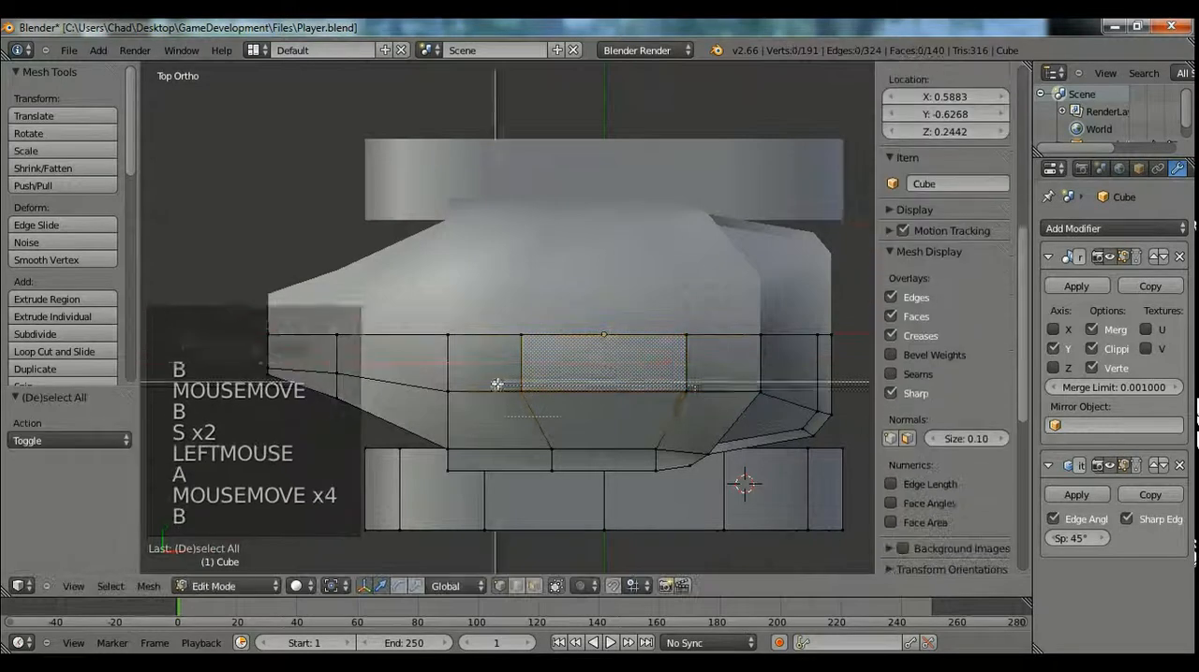
Move the outer edge of the roof's central face inward along Y towards the centreline, and check the shape in object mode.
key(a)
key(b)
drag(602, 388, 608, 367)
middle_drag(608, 367, 562, 455)
key(Tab)
middle_drag(562, 454, 610, 481)
key(Tab)
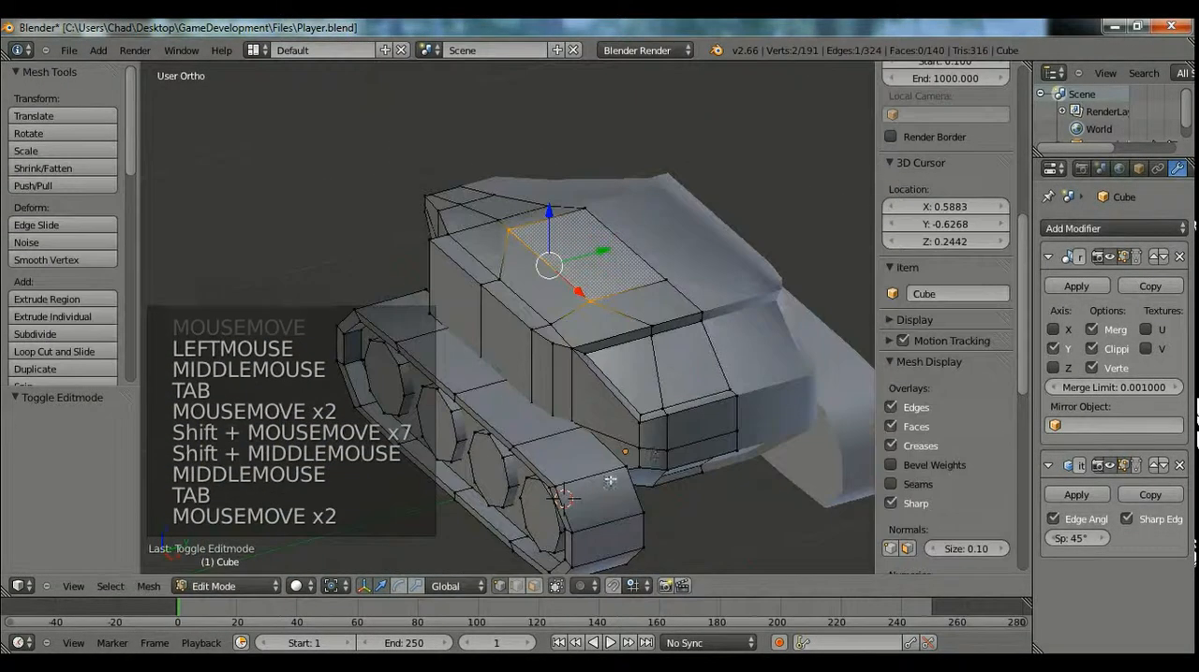
Extrude the roof's central face upward about 0.015 along Z in face select mode, and view the tank in object mode.
click(530, 588)
key(e)
key(e)
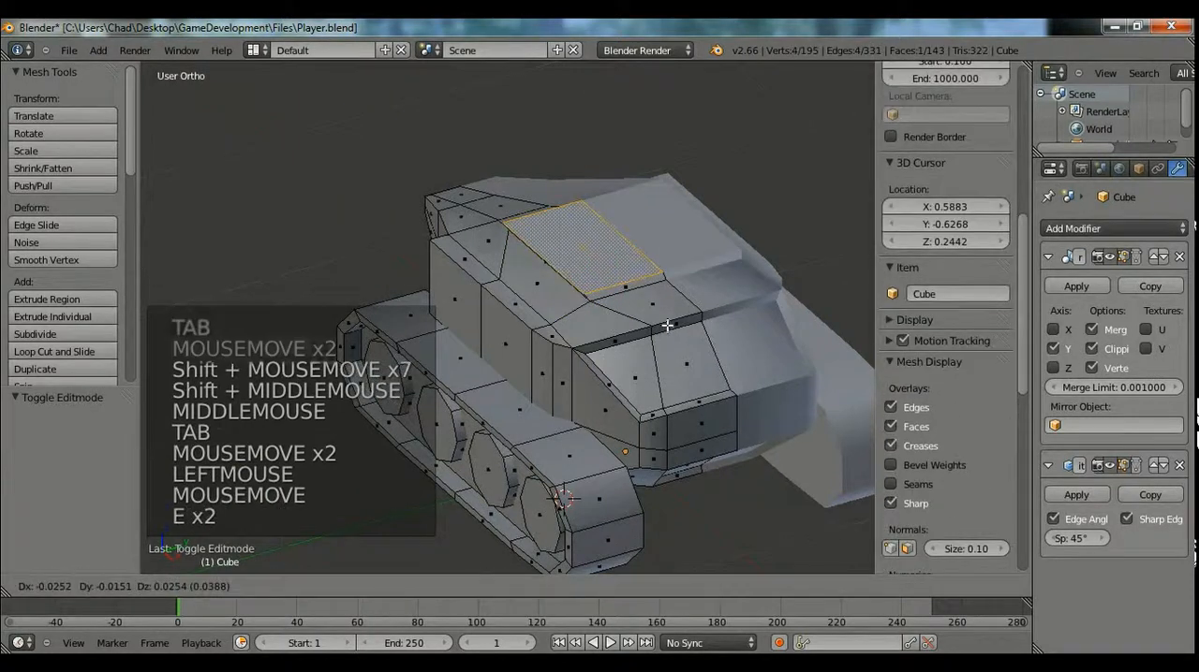
key(z)
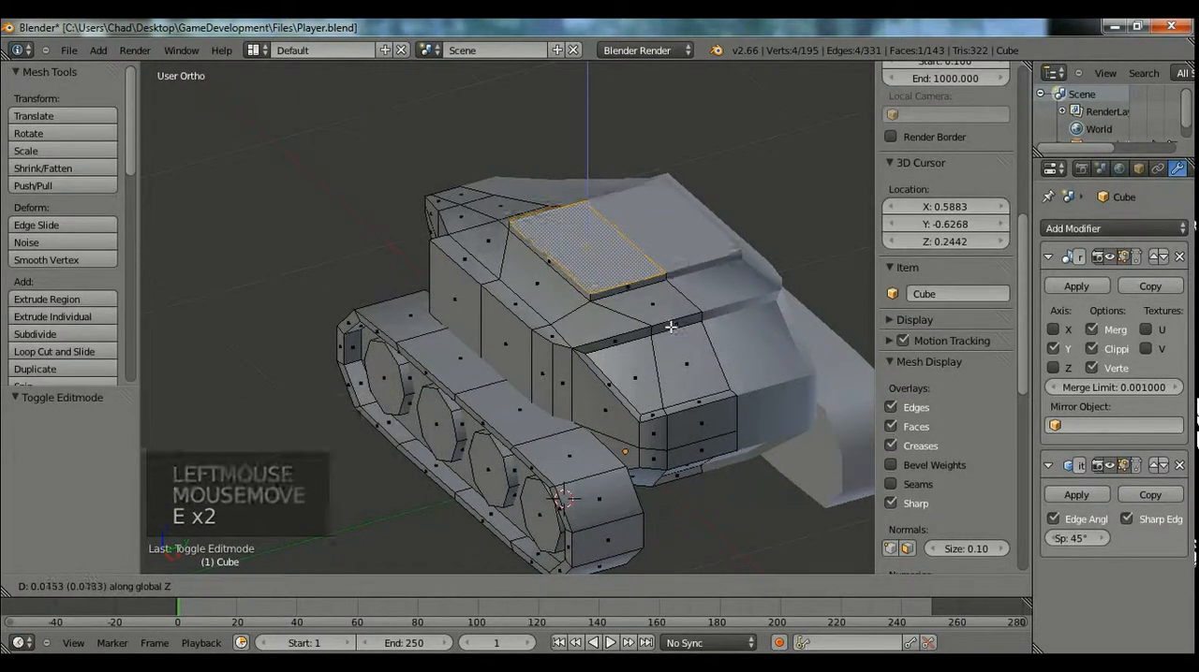
click(671, 325)
key(Tab)
middle_drag(570, 373, 736, 302)
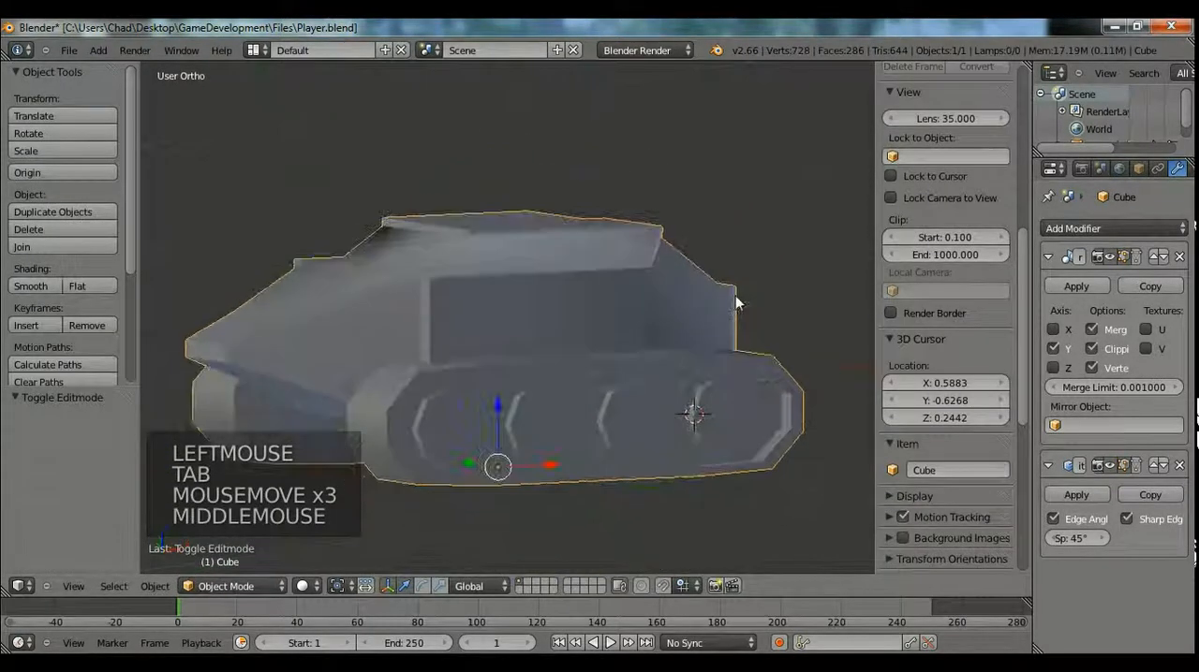
Select the entire tank mesh in edit mode and recalculate its normals.
middle_drag(441, 310, 525, 375)
key(Tab)
key(a)
key(a)
key(a)
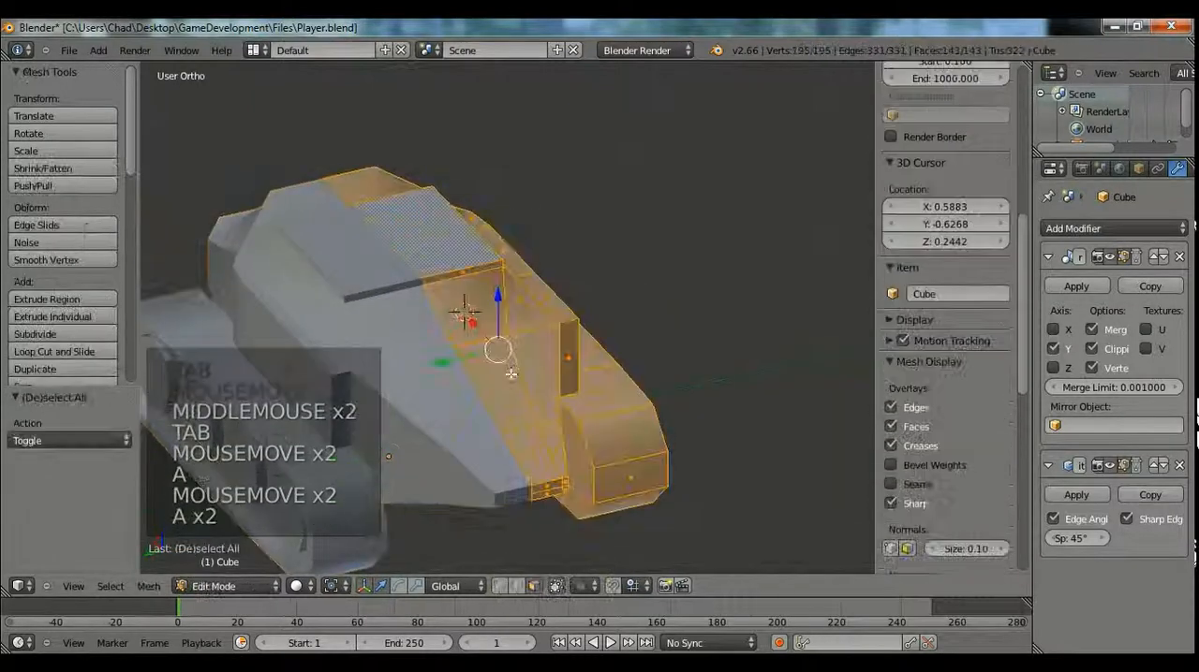
scroll(66, 317, down, 3)
scroll(64, 322, up, 3)
scroll(63, 321, down, 4)
click(132, 188)
drag(131, 169, 131, 188)
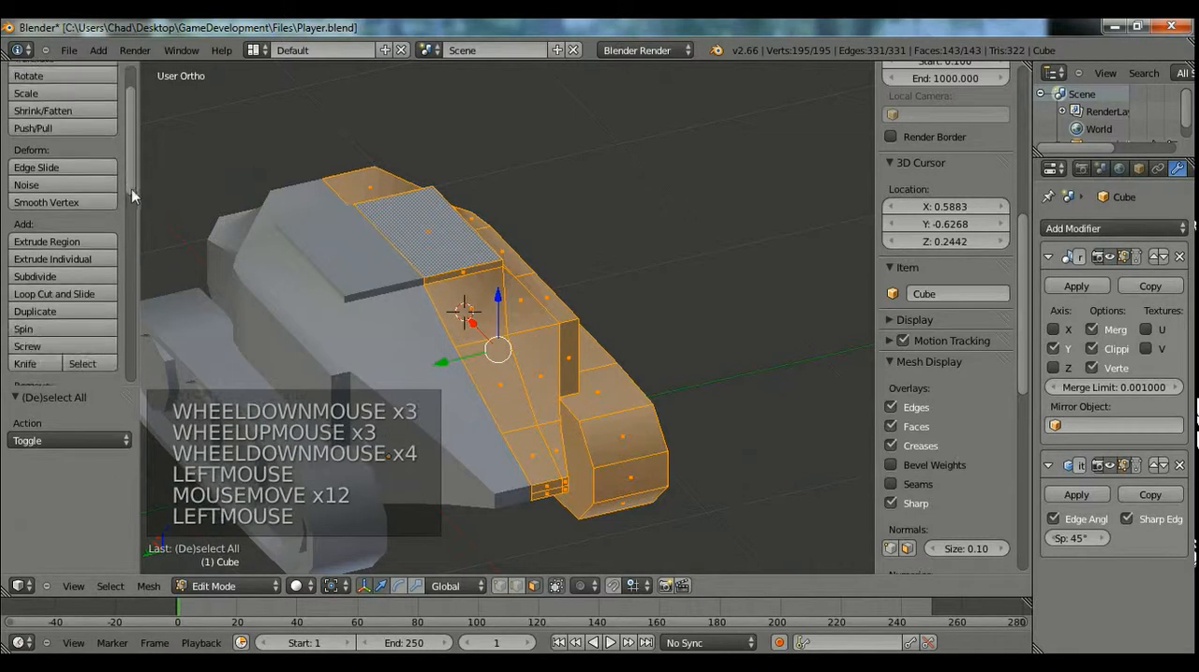
scroll(87, 293, down, 3)
scroll(83, 297, down, 2)
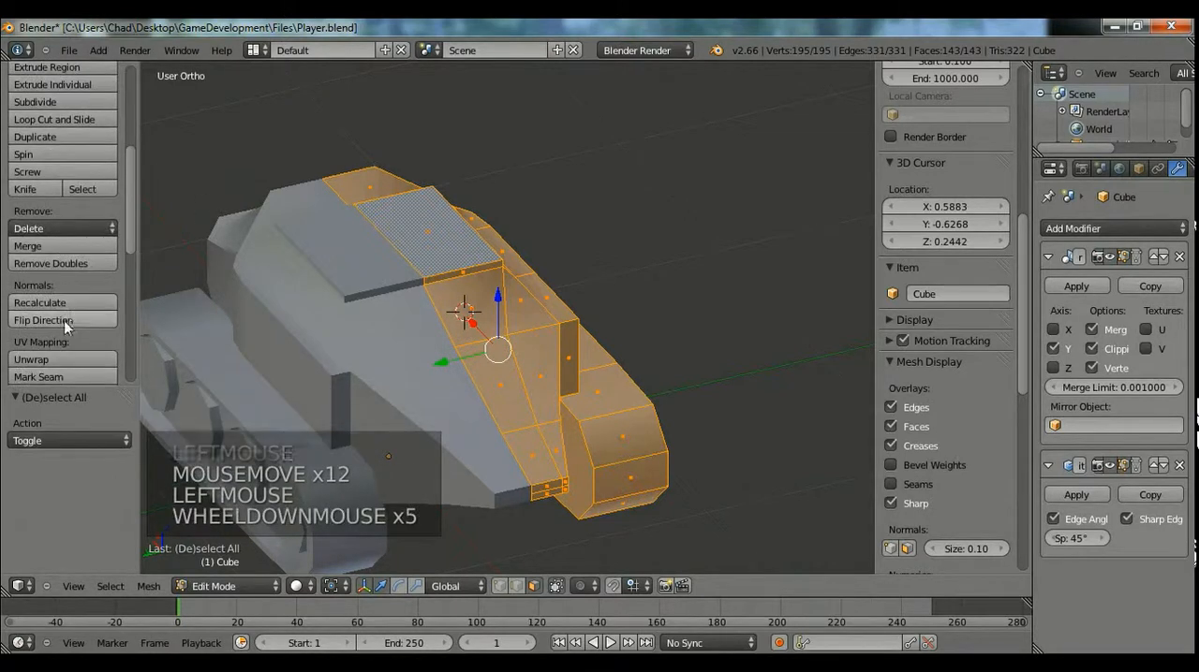
click(70, 303)
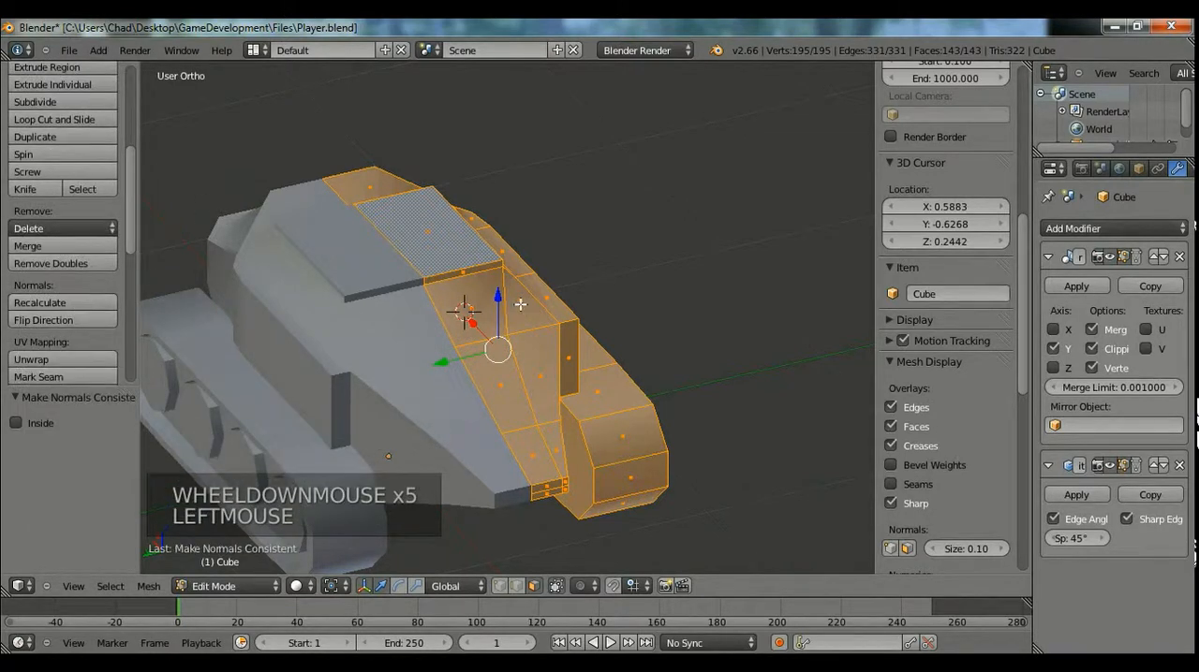
Inspect the tank's shading in object mode from several angles and save the file.
key(Tab)
middle_drag(586, 297, 653, 375)
shift+middle_drag(608, 338, 660, 246)
scroll(647, 370, up, 3)
key(Tab)
key(Tab)
click(70, 50)
click(90, 162)
scroll(562, 343, down, 6)
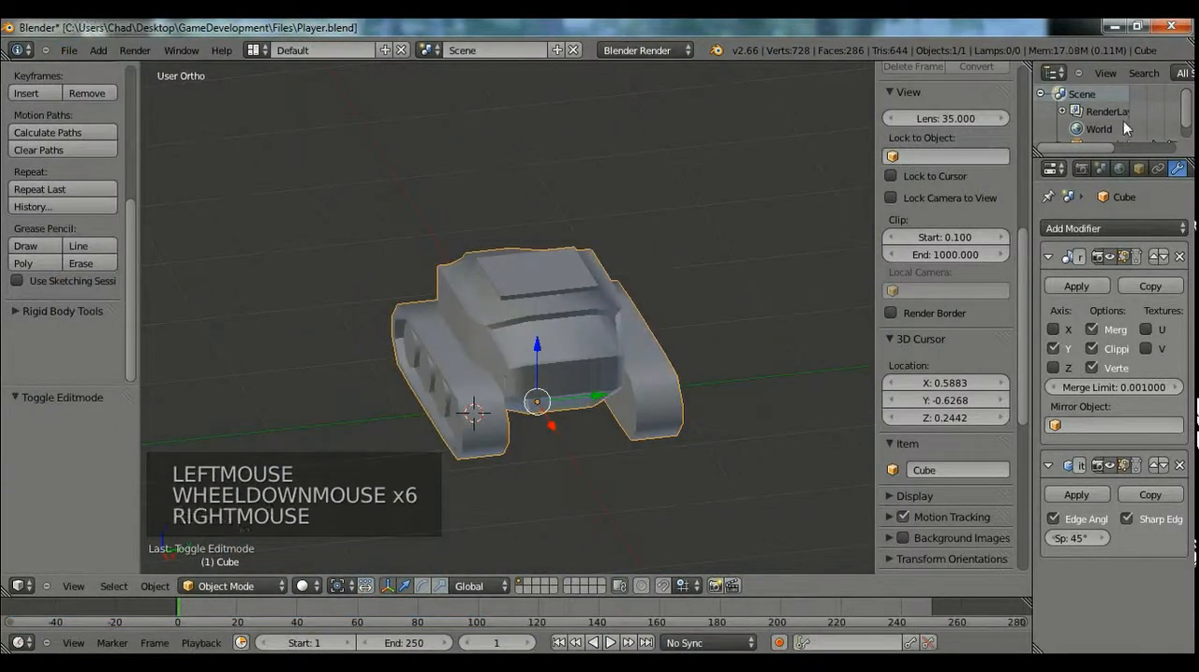
Enlarge the outliner area and rename the tank object as Body.
click(1137, 169)
drag(1130, 160, 1130, 198)
click(1104, 267)
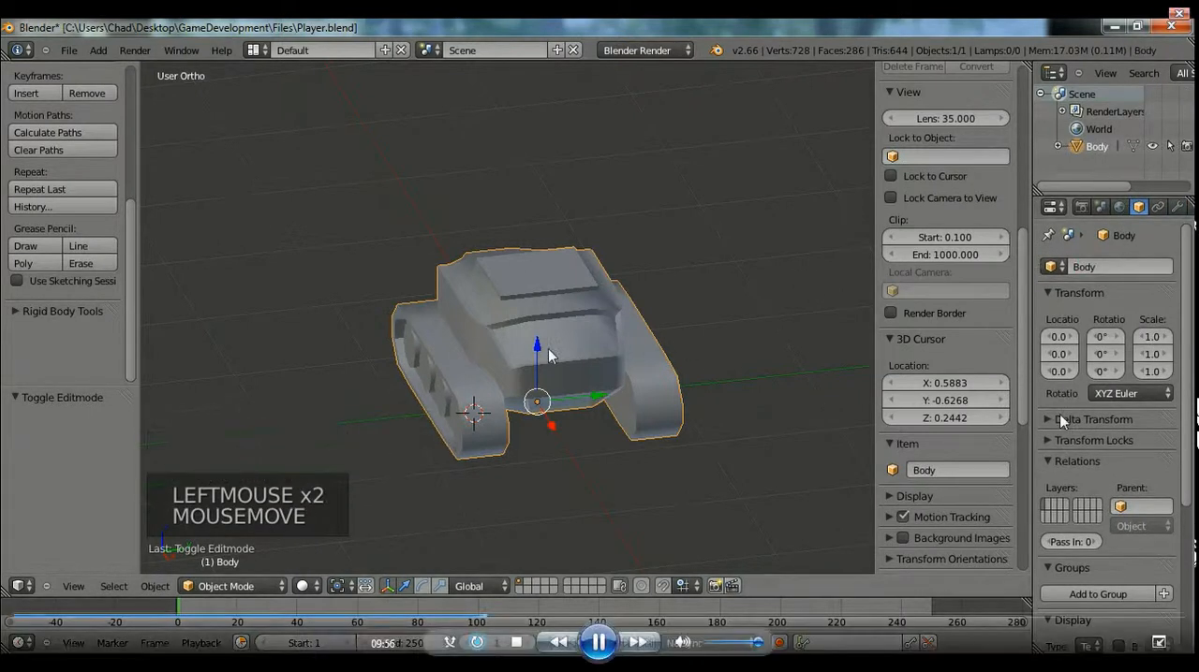
Duplicate the top face of the raised roof plate in place and separate the copy into its own object.
scroll(543, 351, up, 5)
shift+middle_drag(554, 351, 535, 373)
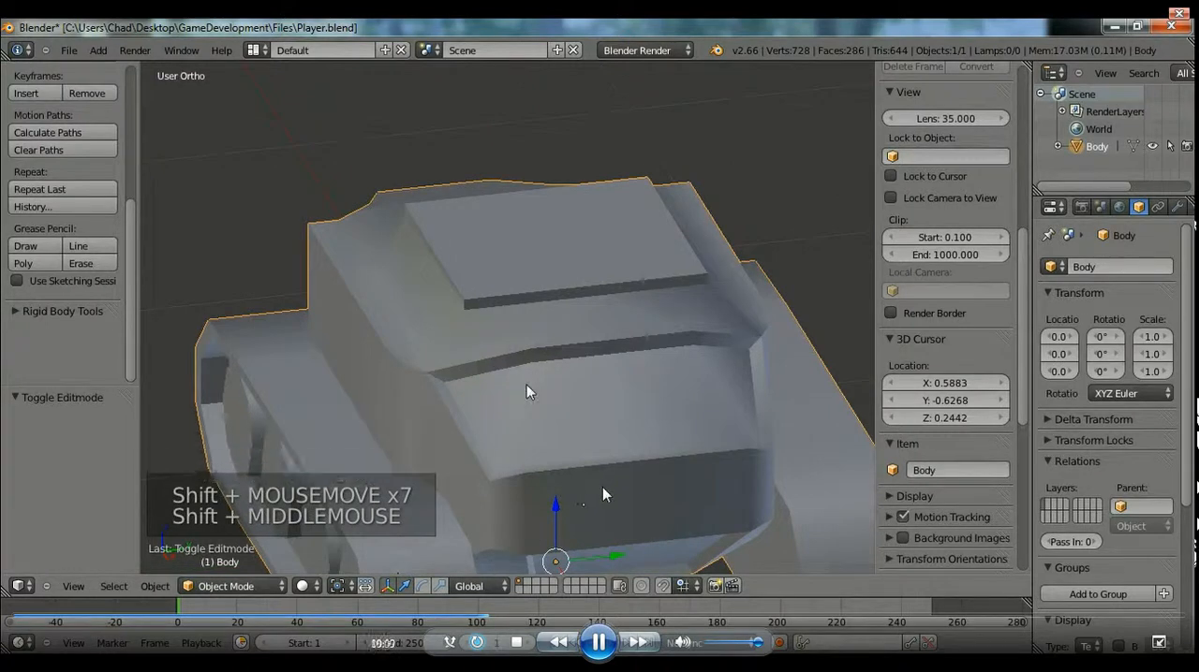
key(Tab)
key(a)
right_click(512, 272)
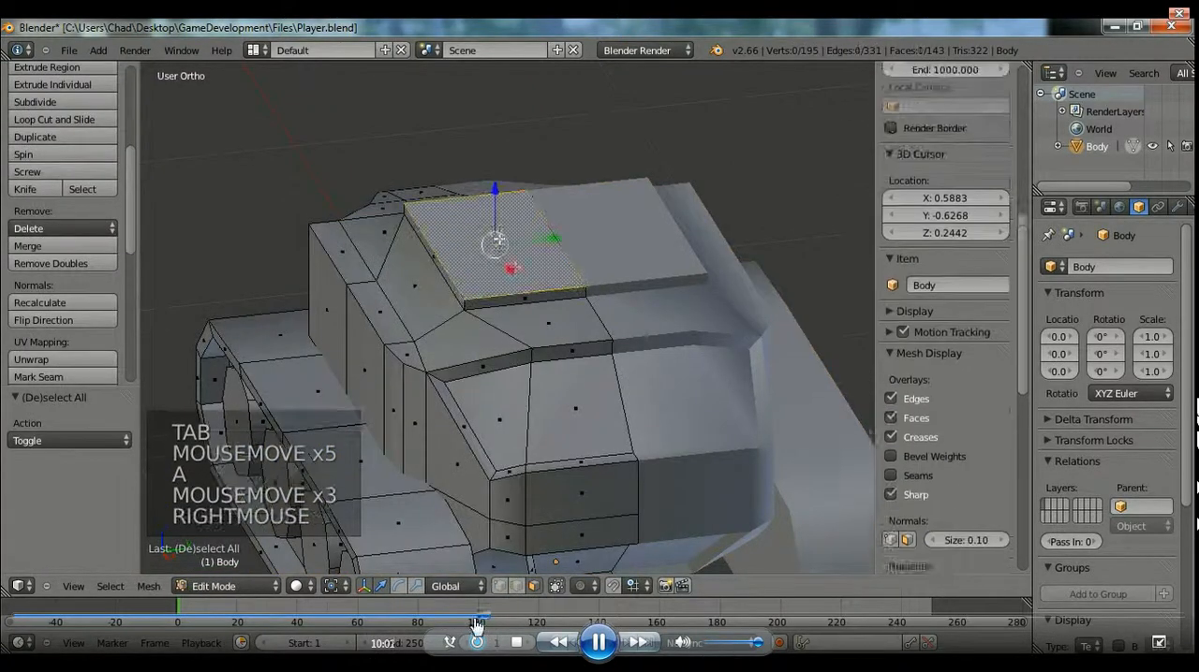
key(shift+d)
right_click(531, 272)
key(ctrl+v)
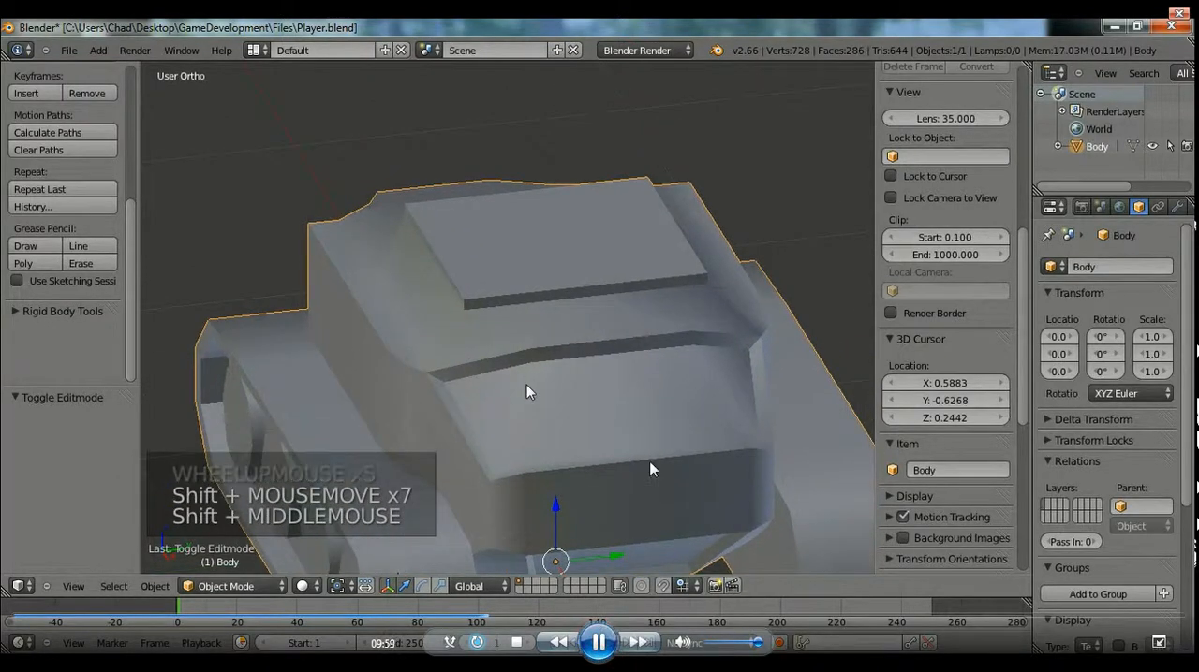
click(597, 644)
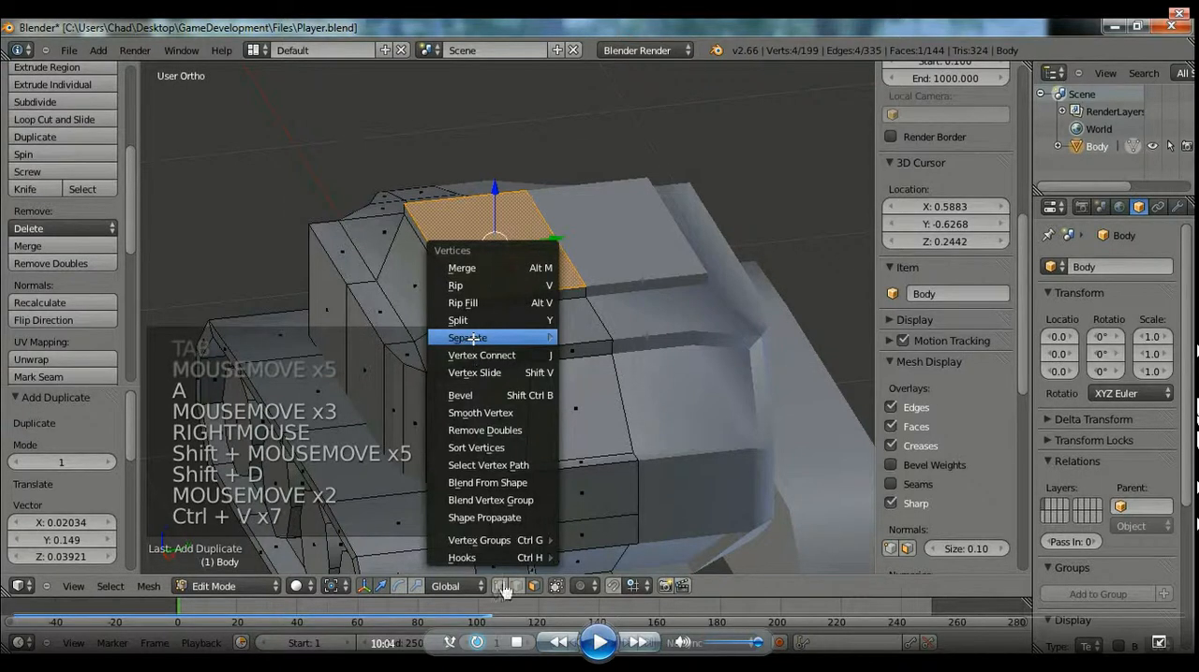
click(601, 652)
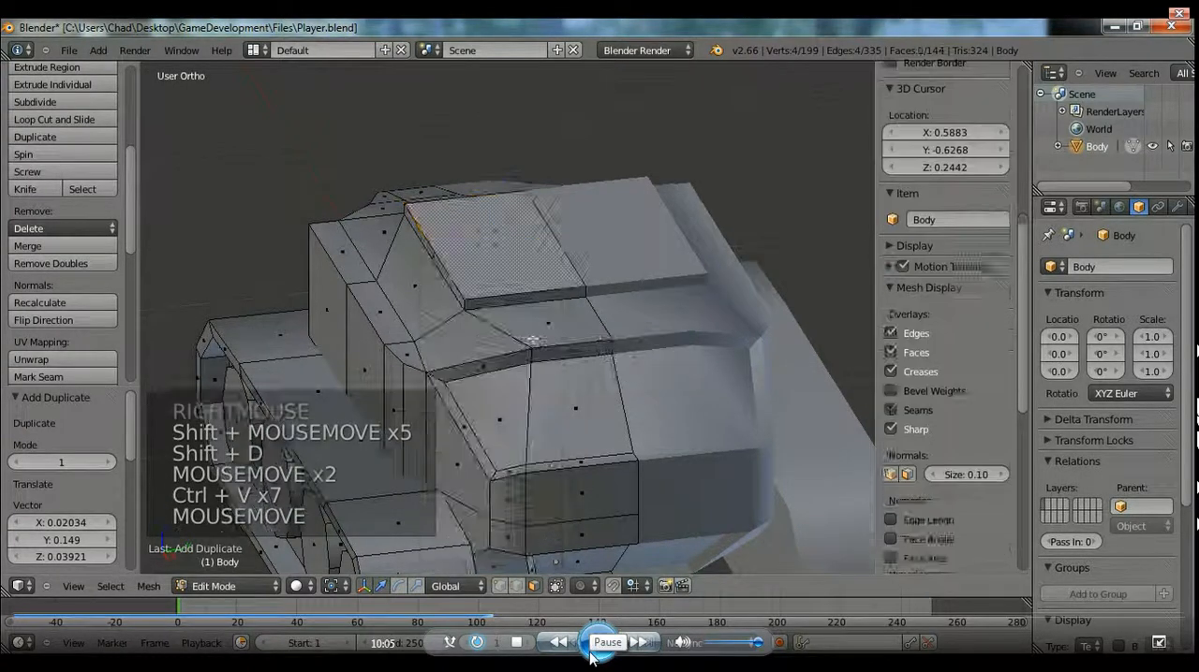
click(779, 329)
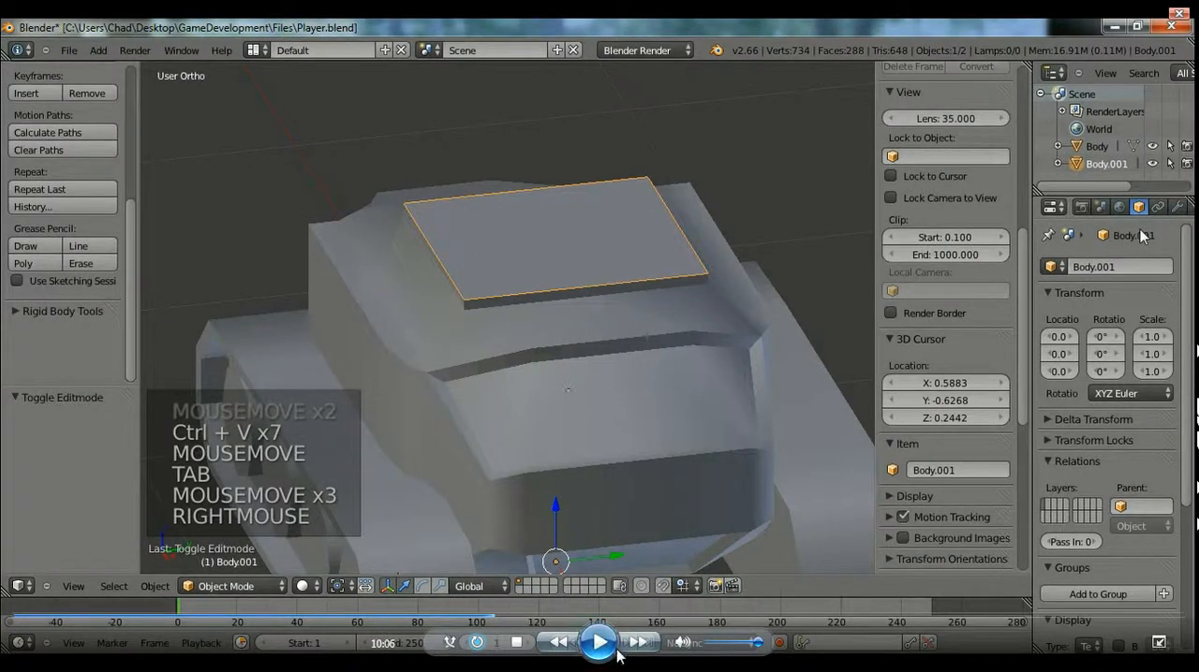
Apply the Mirror modifier on the separated roof face object and remove its edge split modifier.
click(1176, 208)
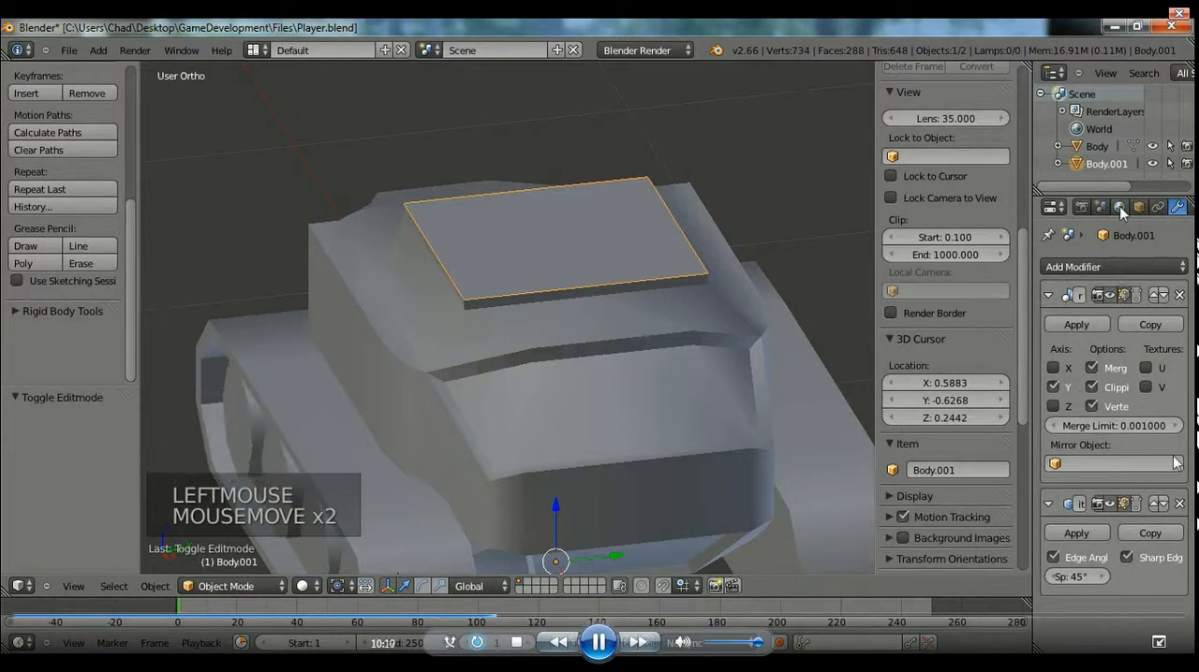
click(1179, 295)
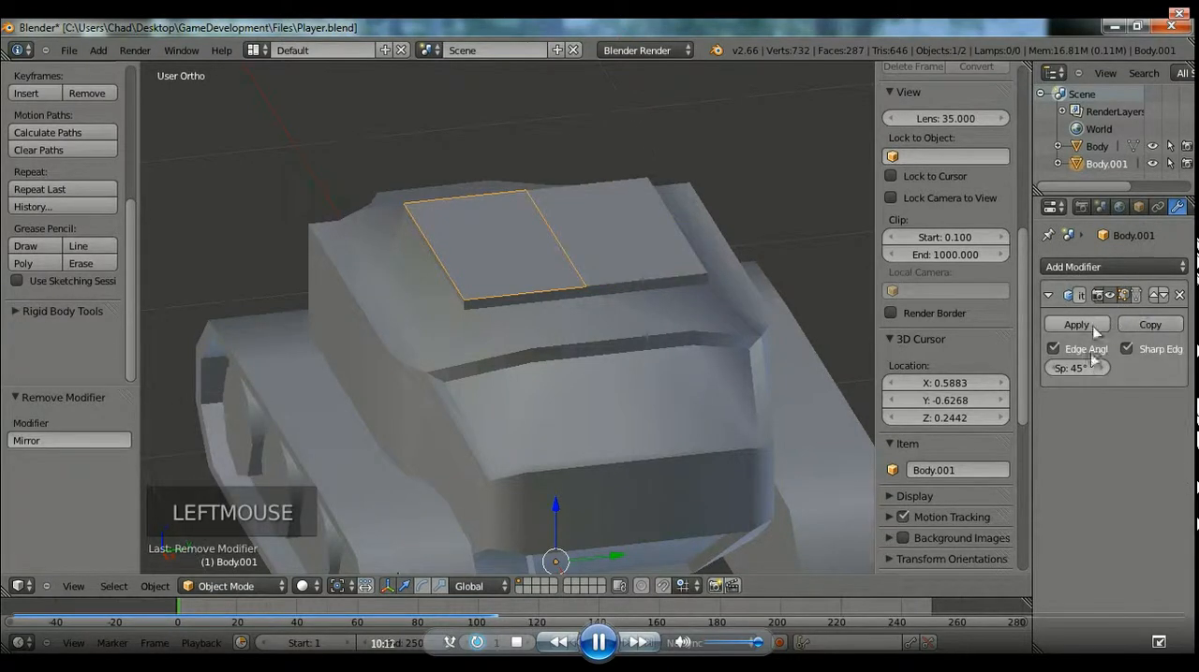
key(ctrl+z)
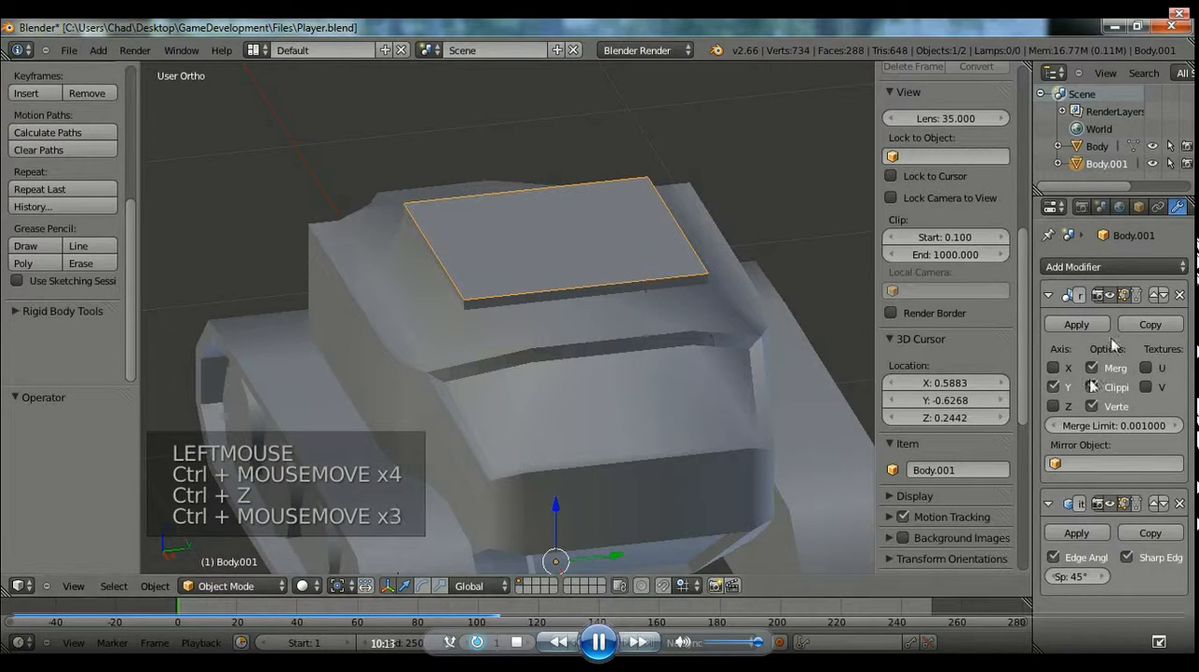
click(1080, 329)
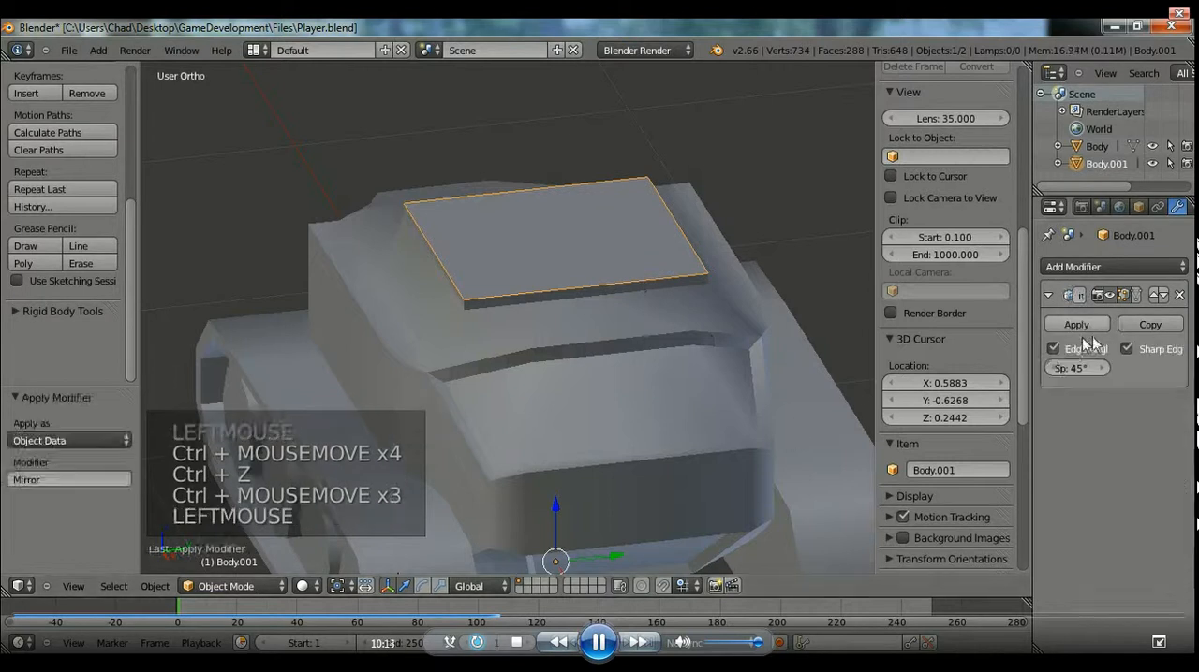
click(1179, 295)
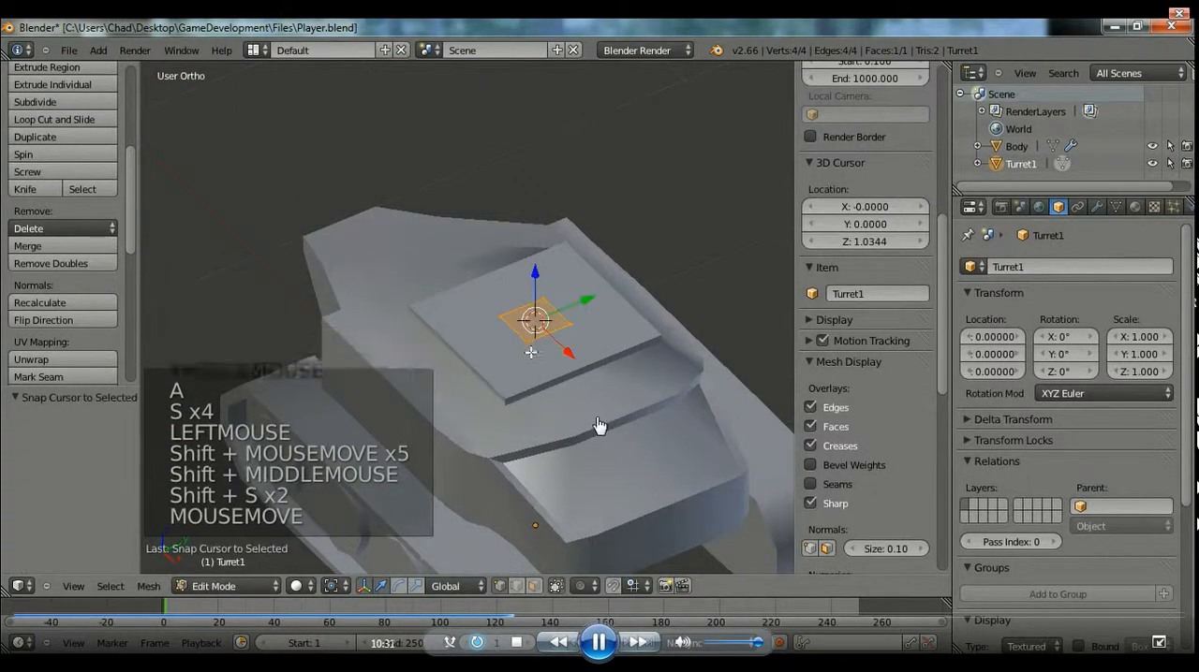
click(503, 622)
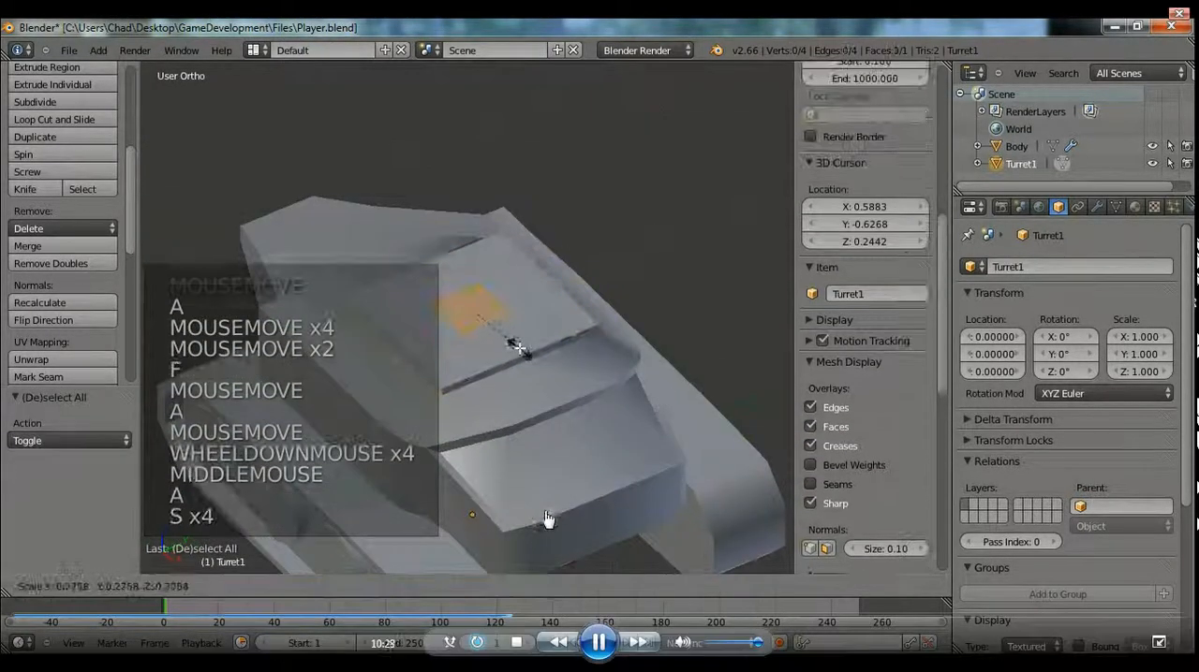
click(600, 645)
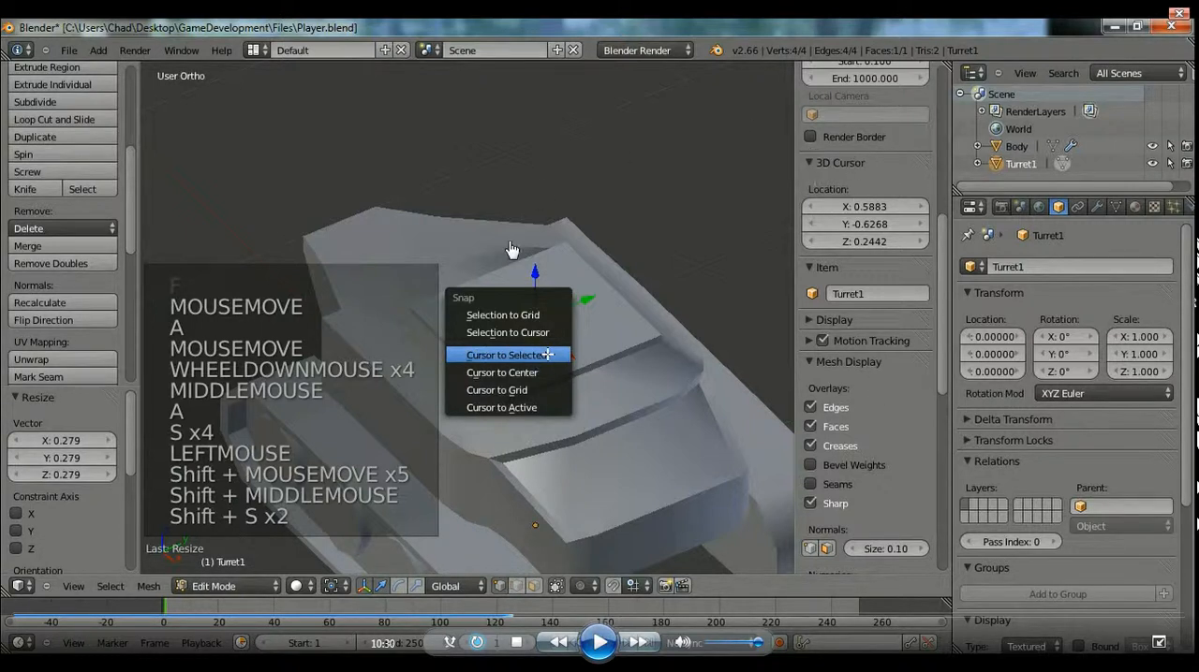
click(599, 644)
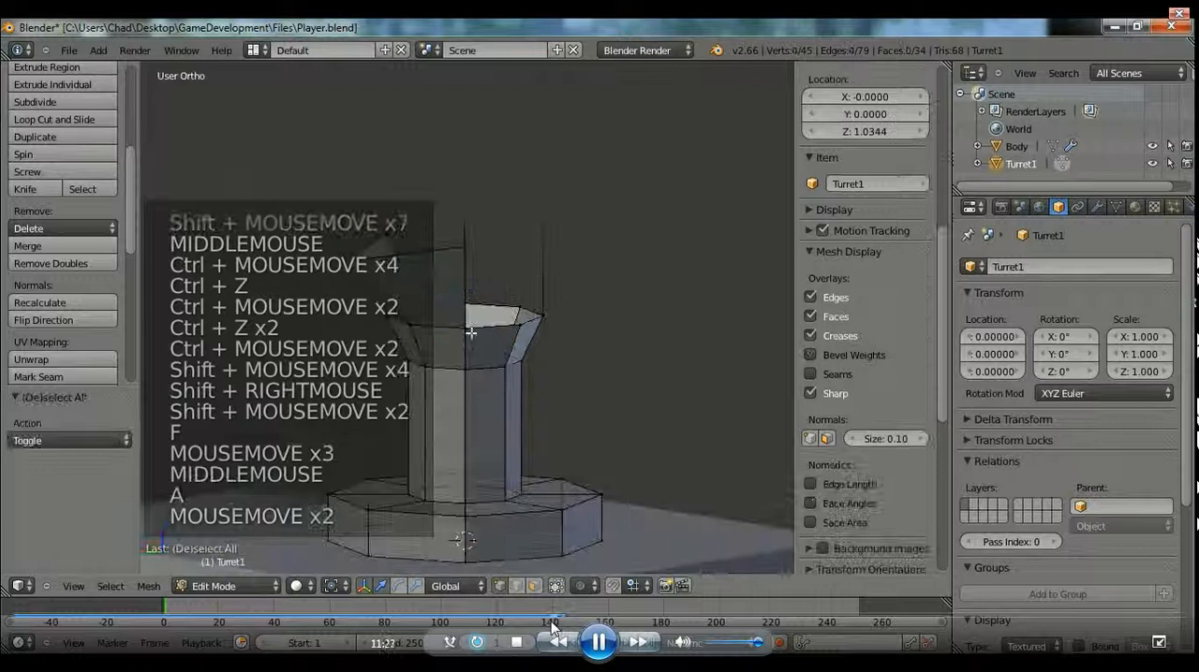
click(557, 637)
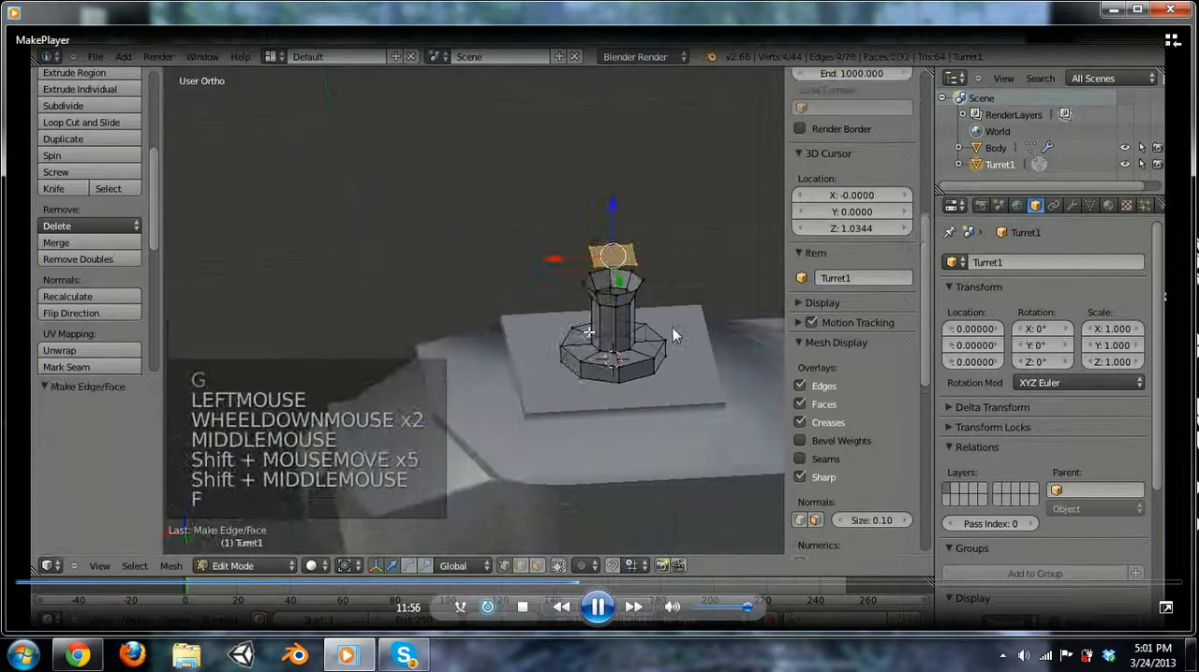
click(1164, 608)
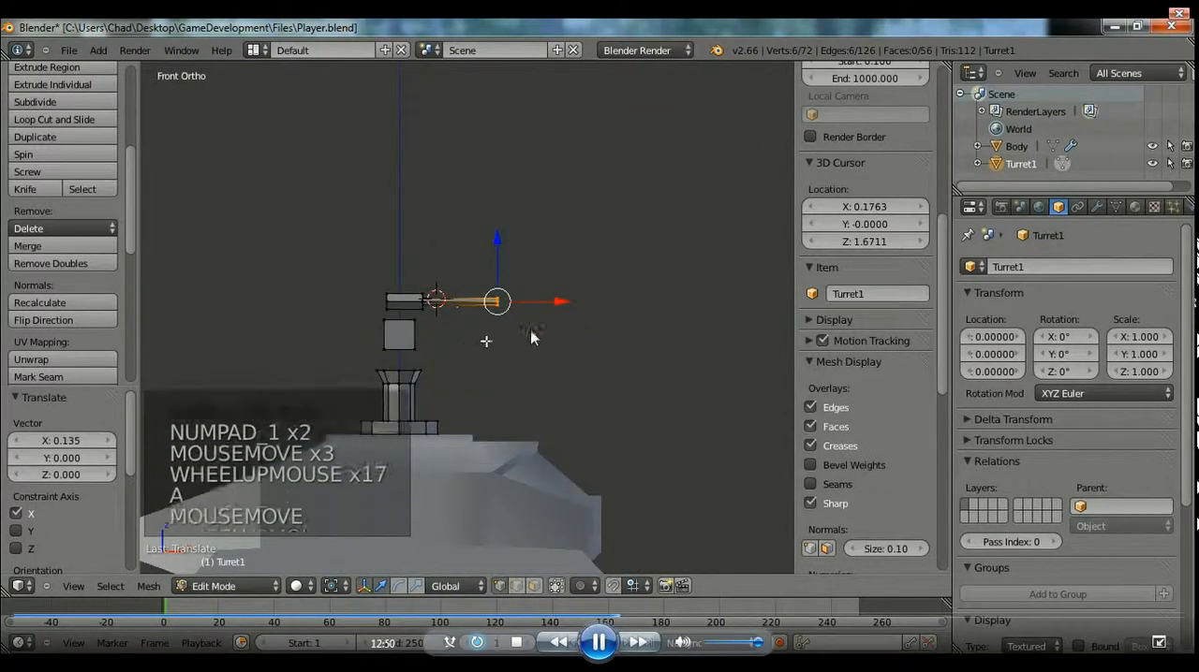
double_click(560, 332)
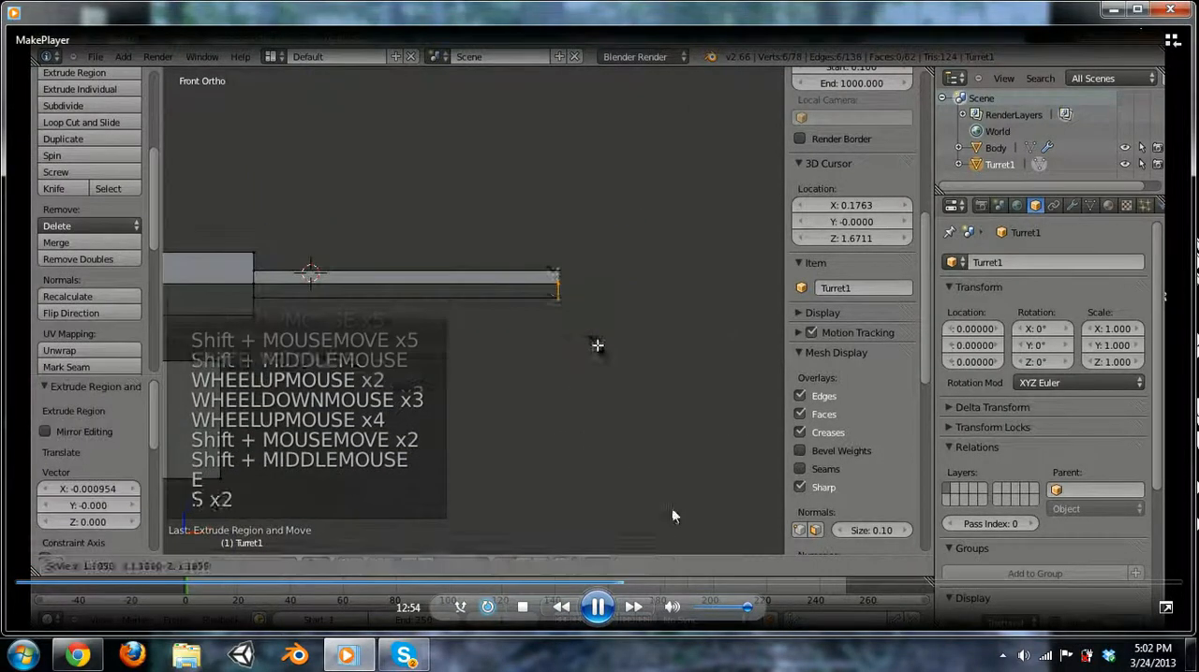
click(1165, 609)
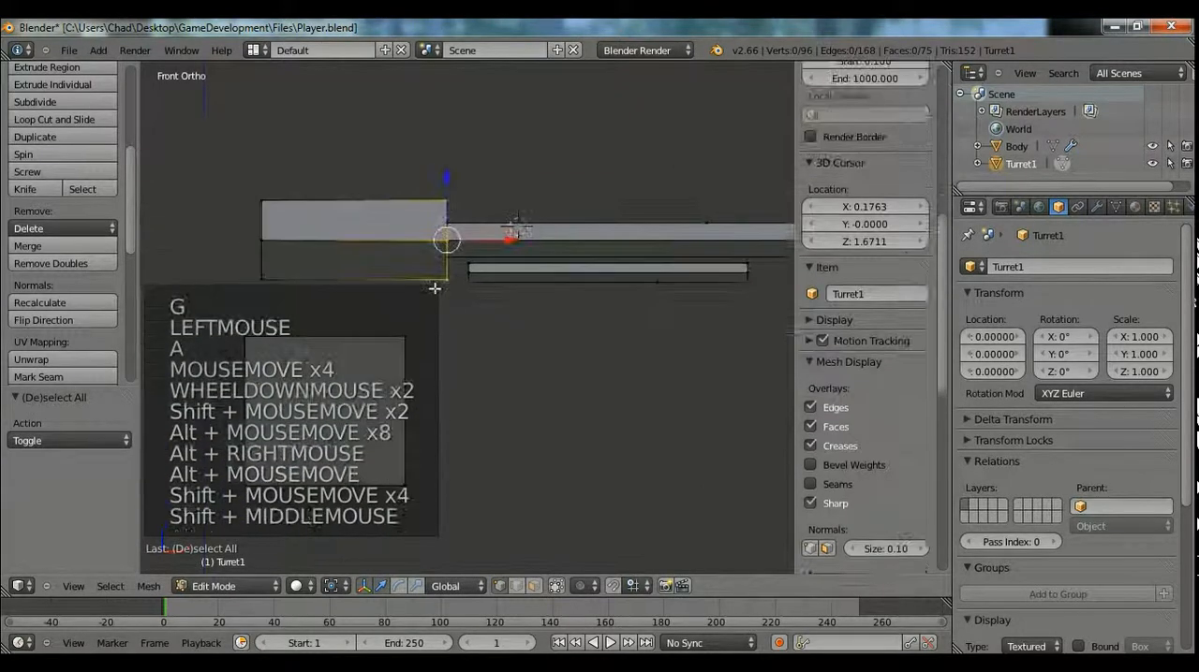
Scale up the gun's wide hexagonal rear section and move it back about 0.014 along X in front view.
alt+shift+right_click(257, 258)
key(s)
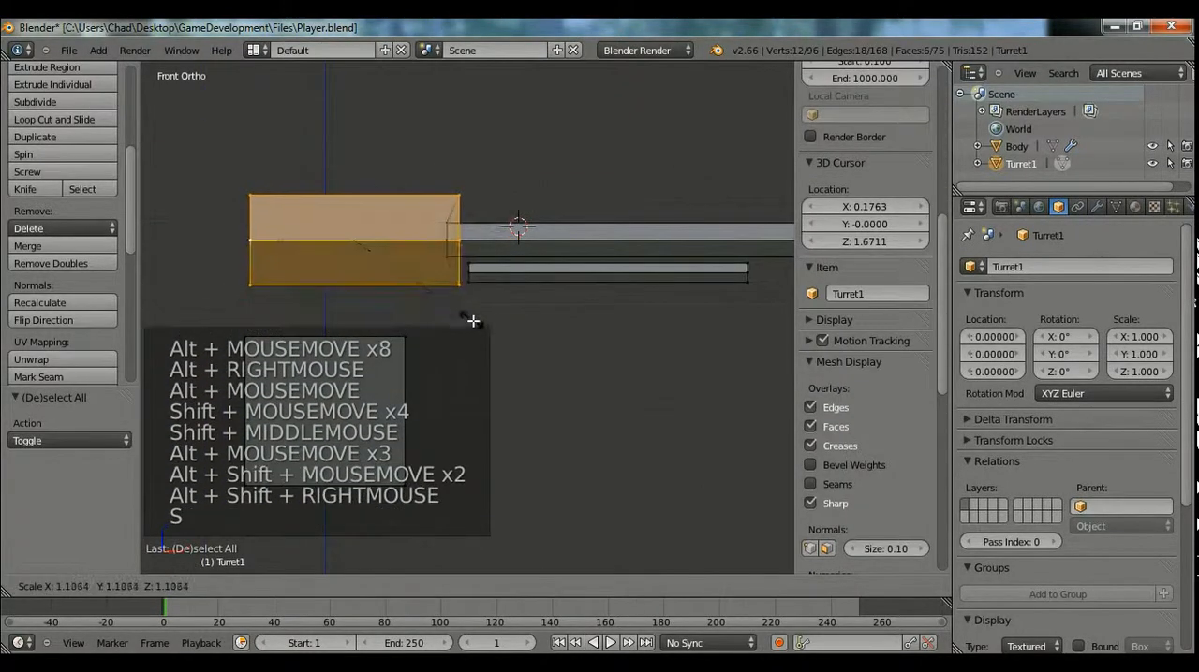
click(572, 299)
key(g)
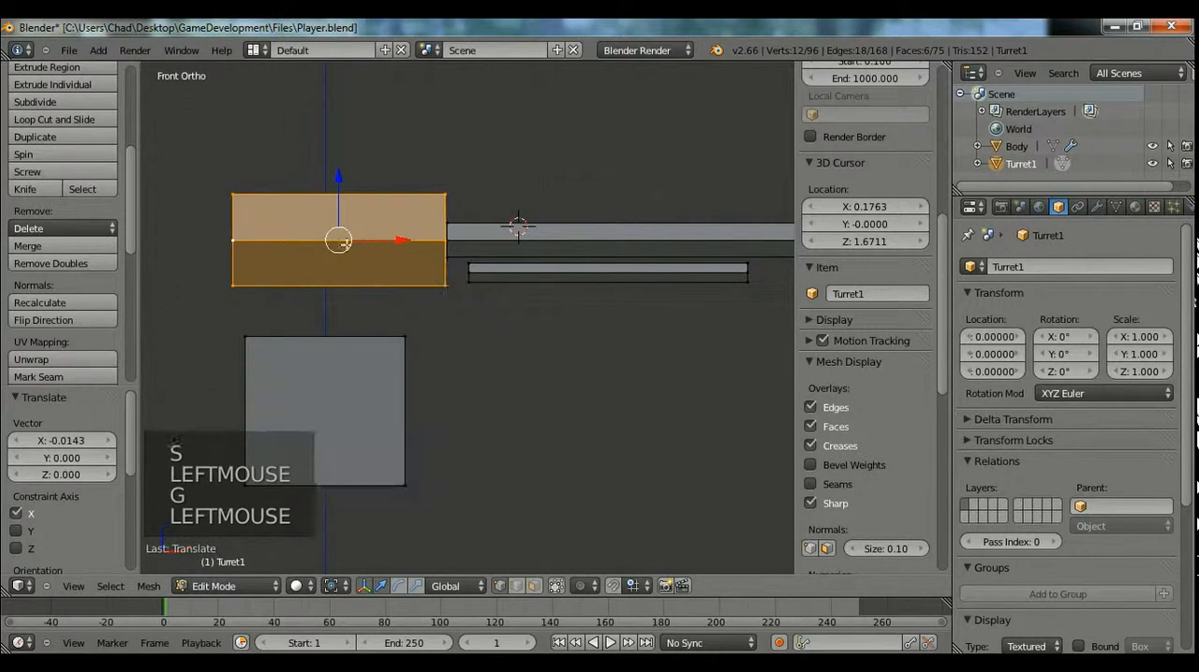
scroll(400, 237, up, 2)
Move the rear end of the thin lower tube back about 0.05 along X into the gun's wide section, and check it in object mode.
key(a)
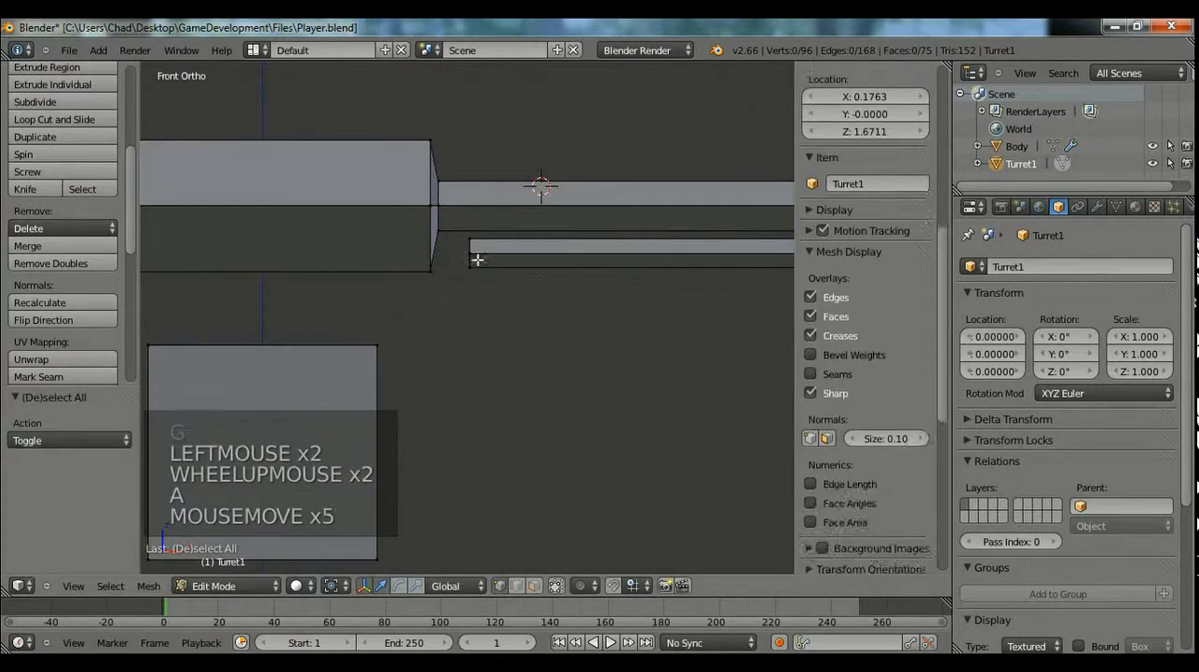
drag(485, 276, 486, 277)
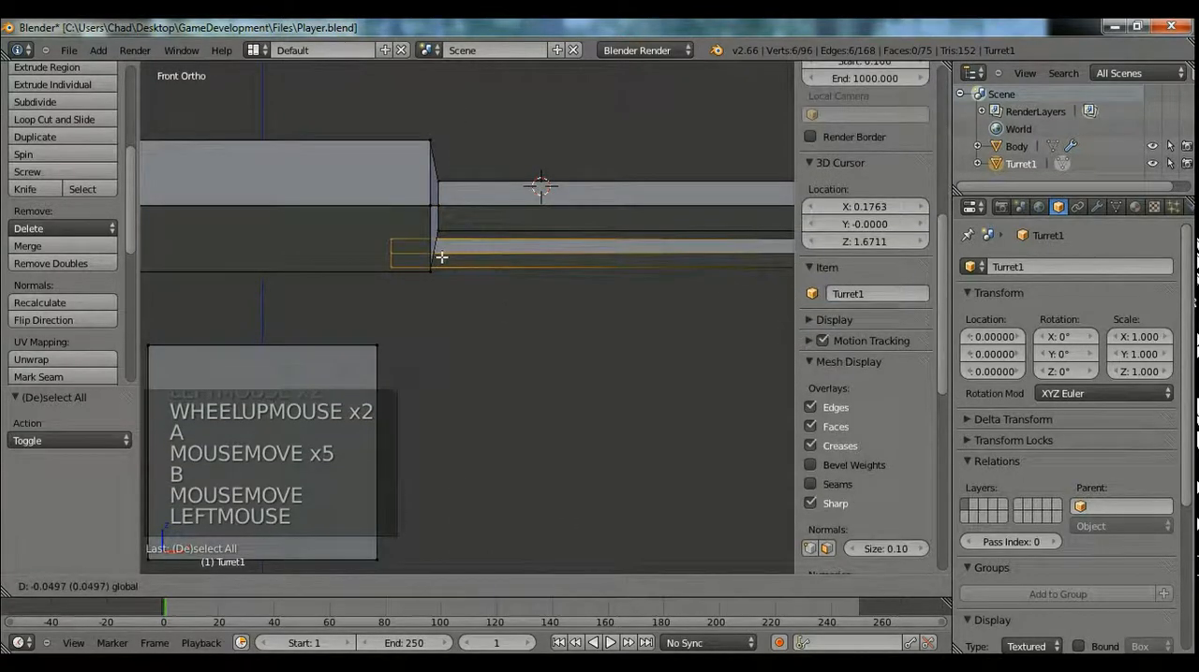
key(a)
scroll(548, 324, down, 3)
middle_drag(549, 324, 495, 341)
key(Tab)
key(KP_1)
key(Tab)
scroll(525, 331, up, 2)
shift+middle_drag(592, 322, 543, 347)
key(ctrl+r)
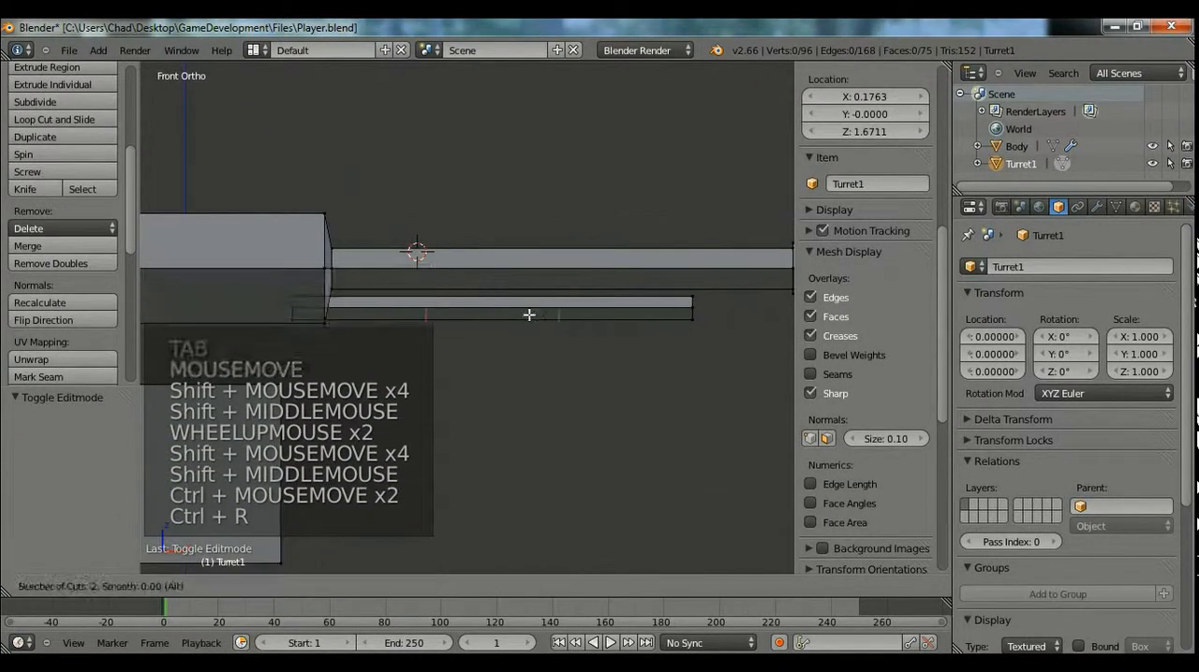
right_click(546, 347)
middle_drag(680, 321, 572, 350)
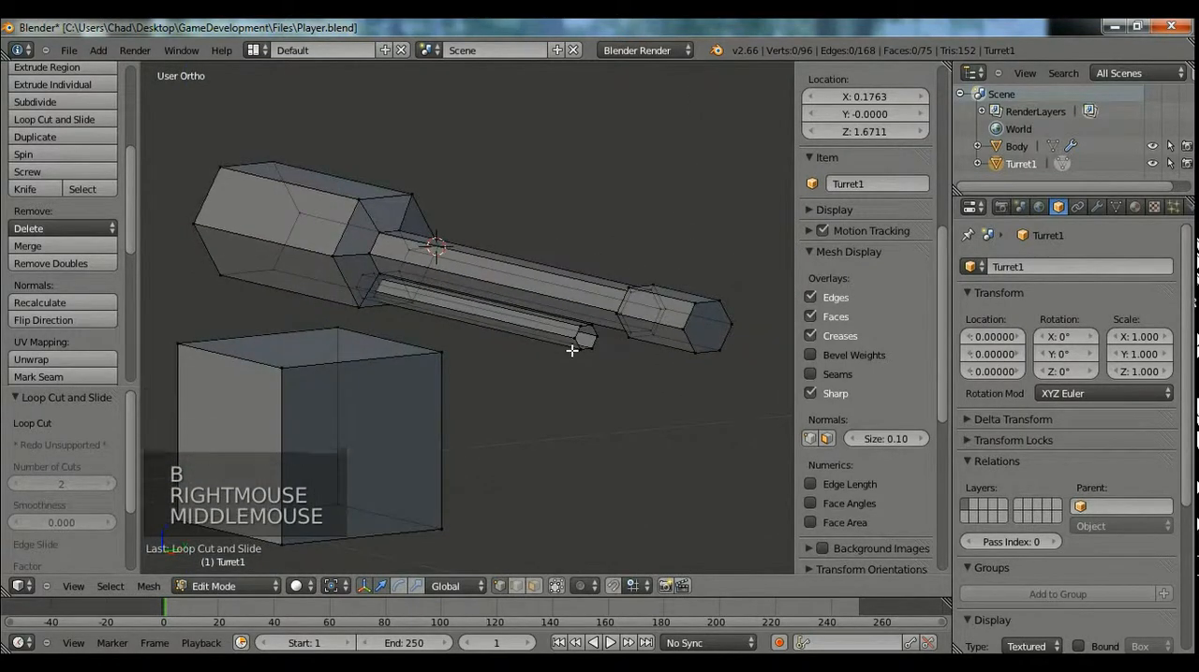
Add one loop cut around the gun barrel and one around the thin tube below it in front view.
key(KP_1)
scroll(584, 348, up, 4)
shift+middle_drag(585, 348, 500, 372)
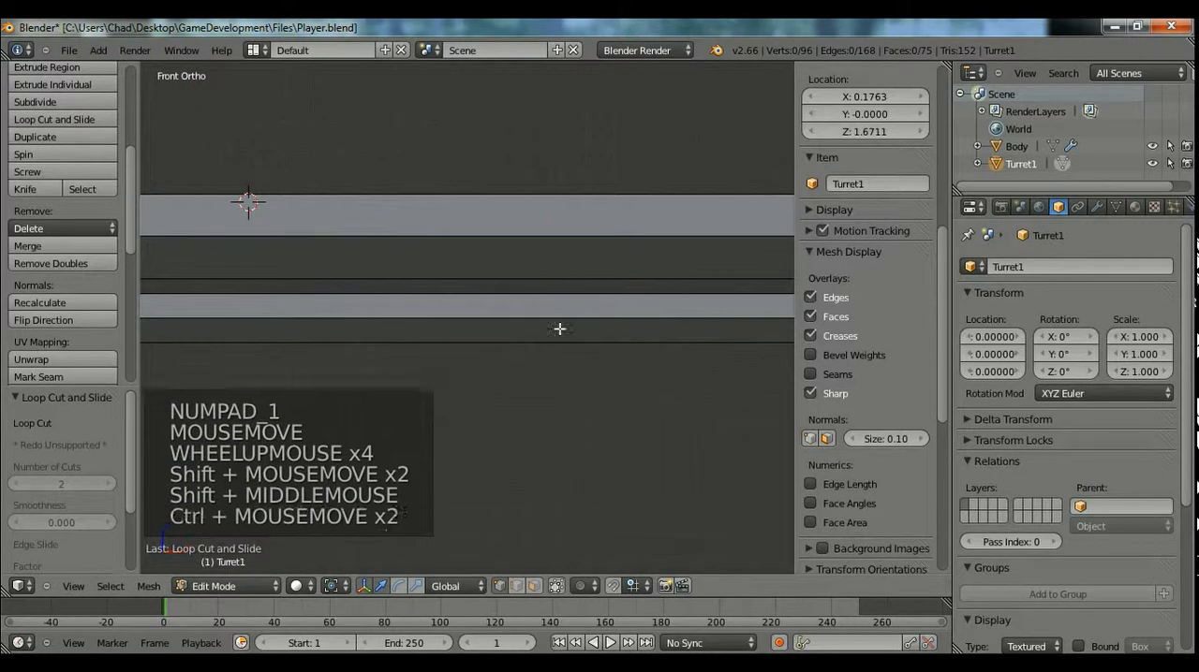
key(ctrl+r)
click(548, 243)
click(548, 243)
right_click(541, 321)
key(ctrl+r)
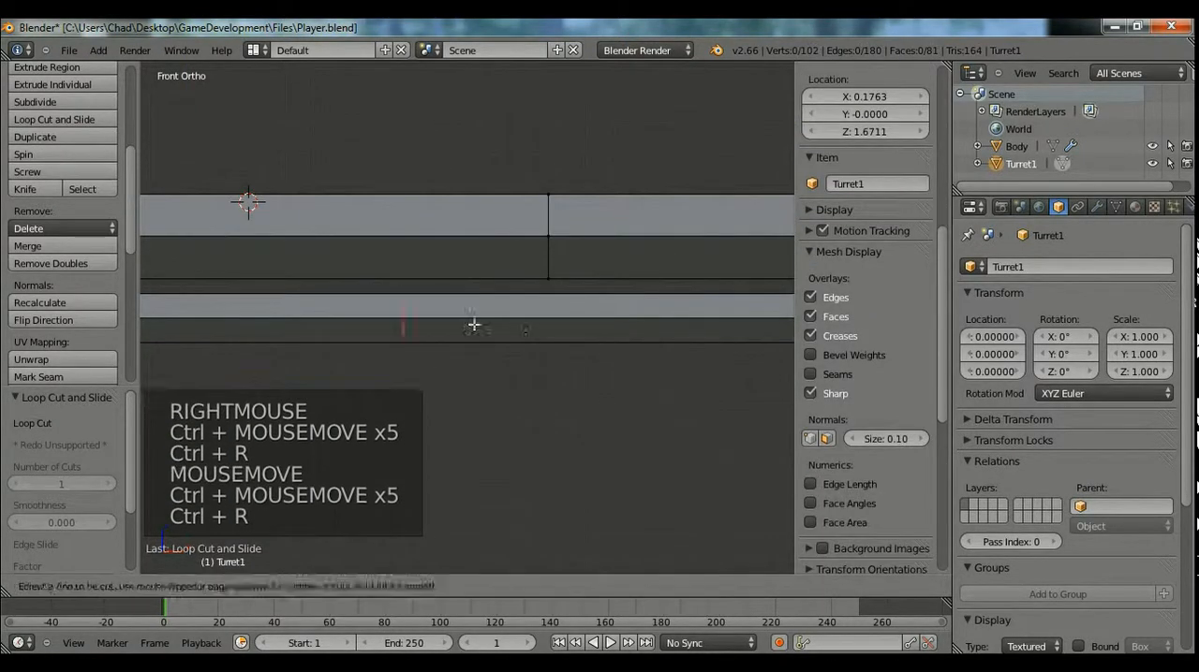
Box-select the new edge loops on both tubes and align them by scaling to 0 along X.
key(a)
key(b)
drag(516, 152, 587, 438)
key(s)
key(x)
key(0)
key(Return)
Add a second loop cut to the barrel and to the lower tube, nearer the muzzle than the first pair.
key(ctrl+r)
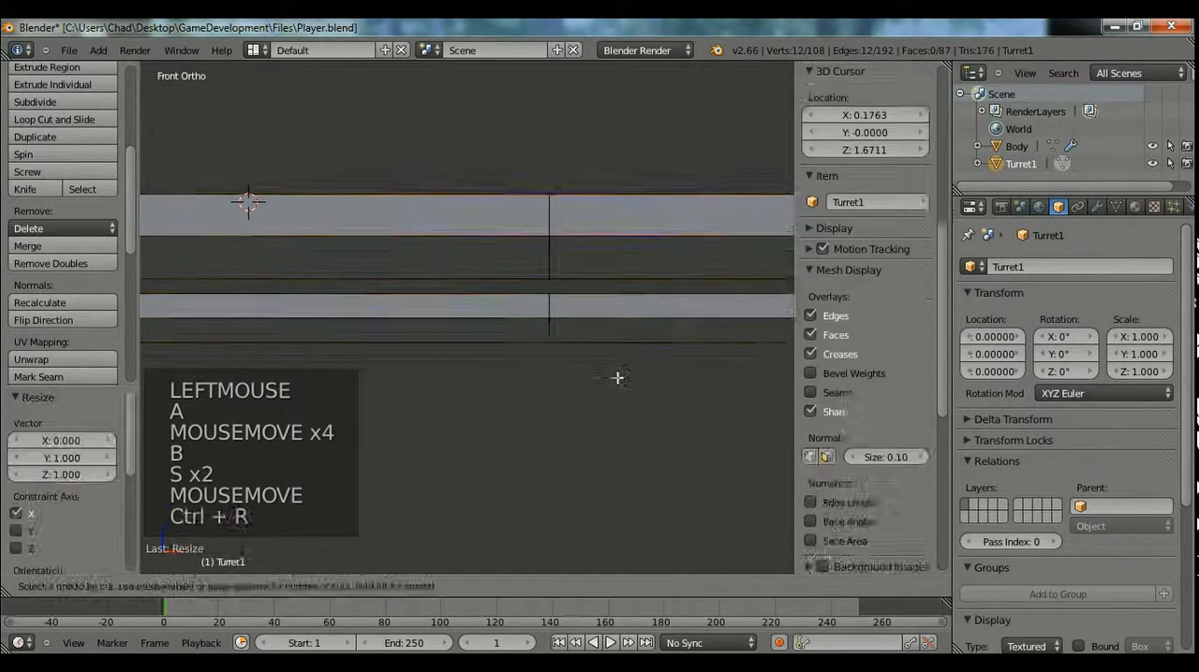
key(ctrl+r)
click(647, 235)
shift+middle_drag(697, 242, 692, 223)
click(546, 233)
Box-select the second pair of loops near the muzzle and flatten them to 0 along X.
key(a)
key(b)
drag(487, 164, 553, 329)
key(s)
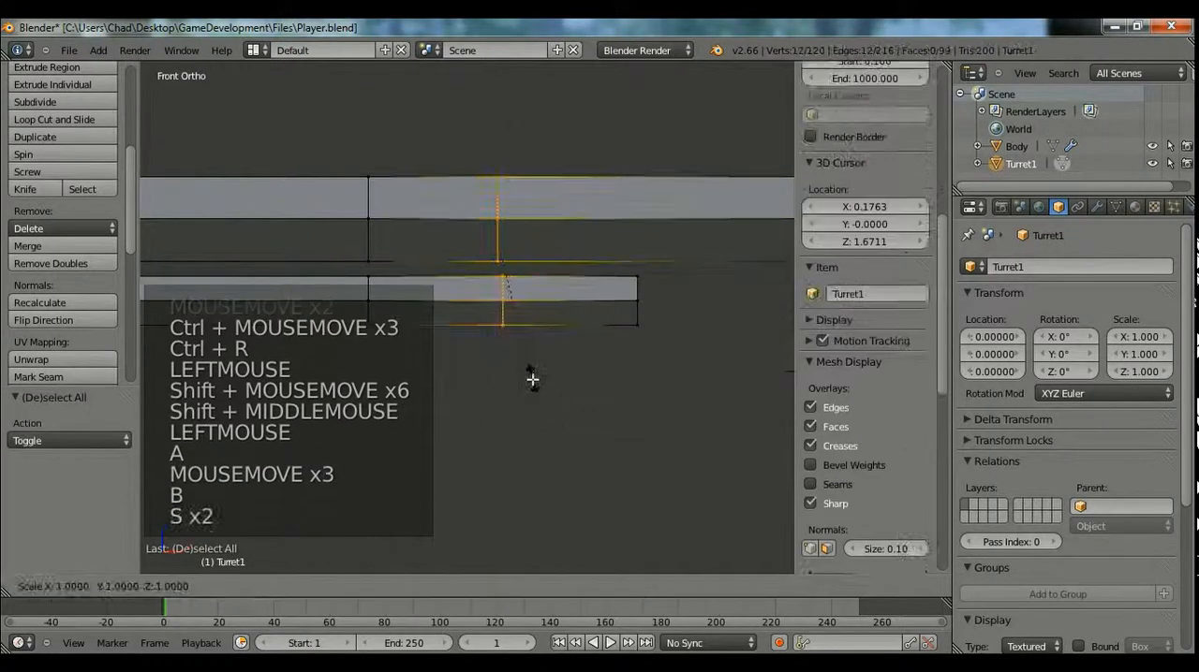
key(0)
key(Return)
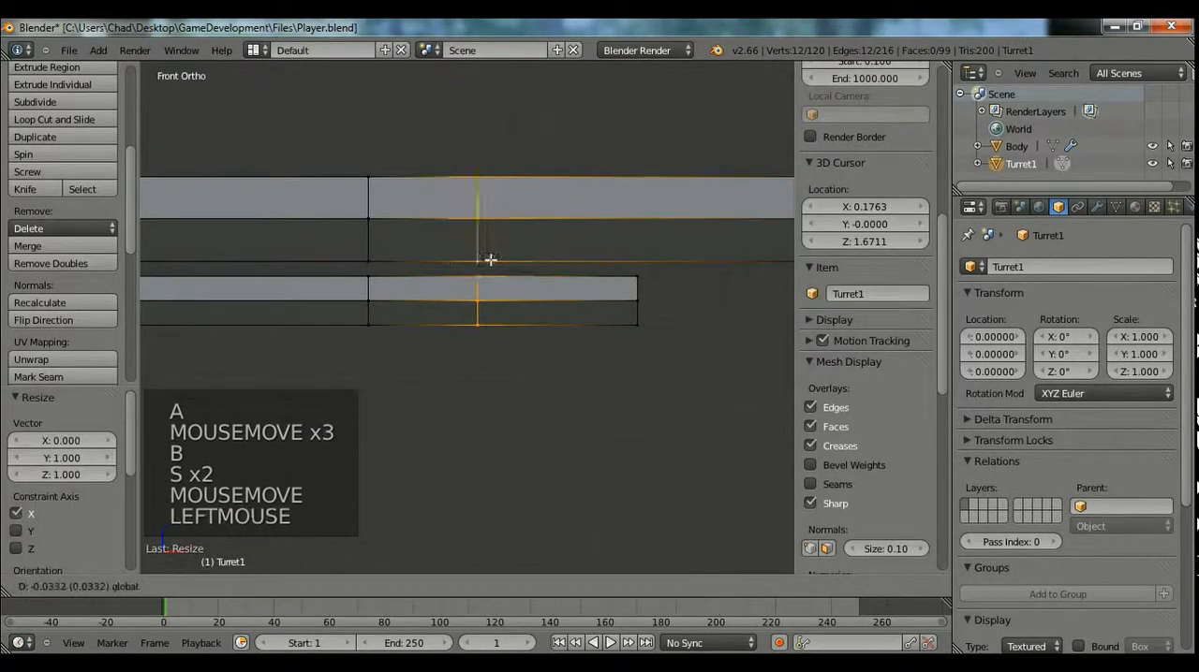
Move the newest edge-loop pair about -0.03 along X, and box-select both loop pairs and shift them 0.04769 along X.
shift+middle_drag(453, 286, 524, 369)
scroll(525, 369, down, 6)
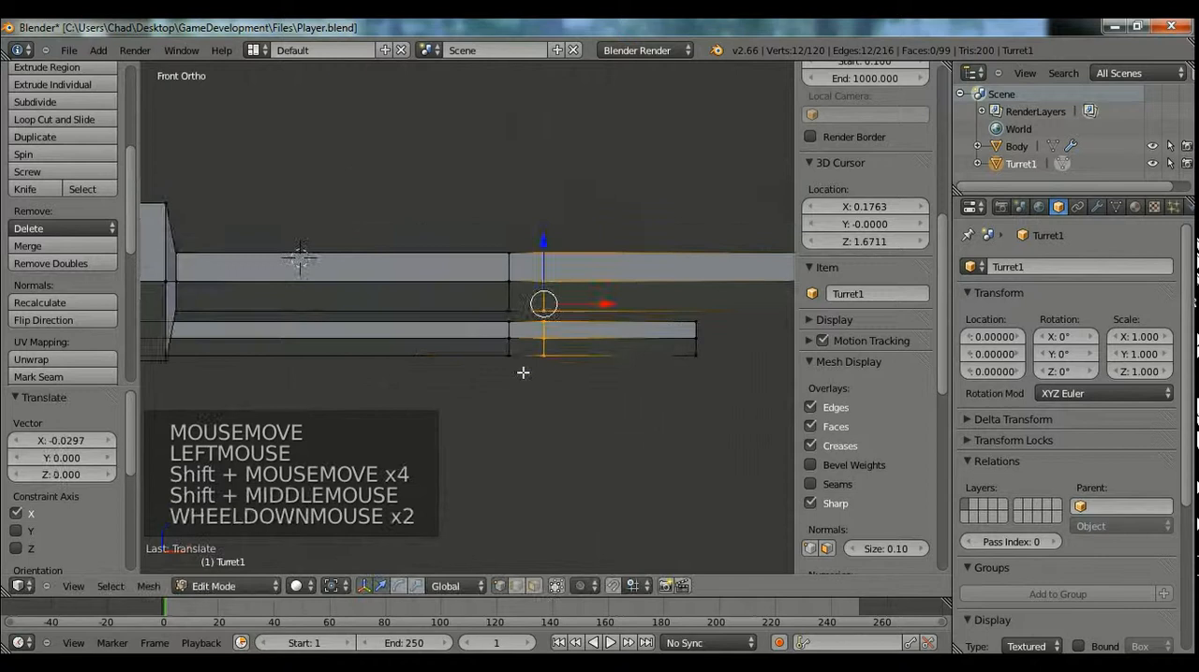
click(557, 311)
key(a)
key(b)
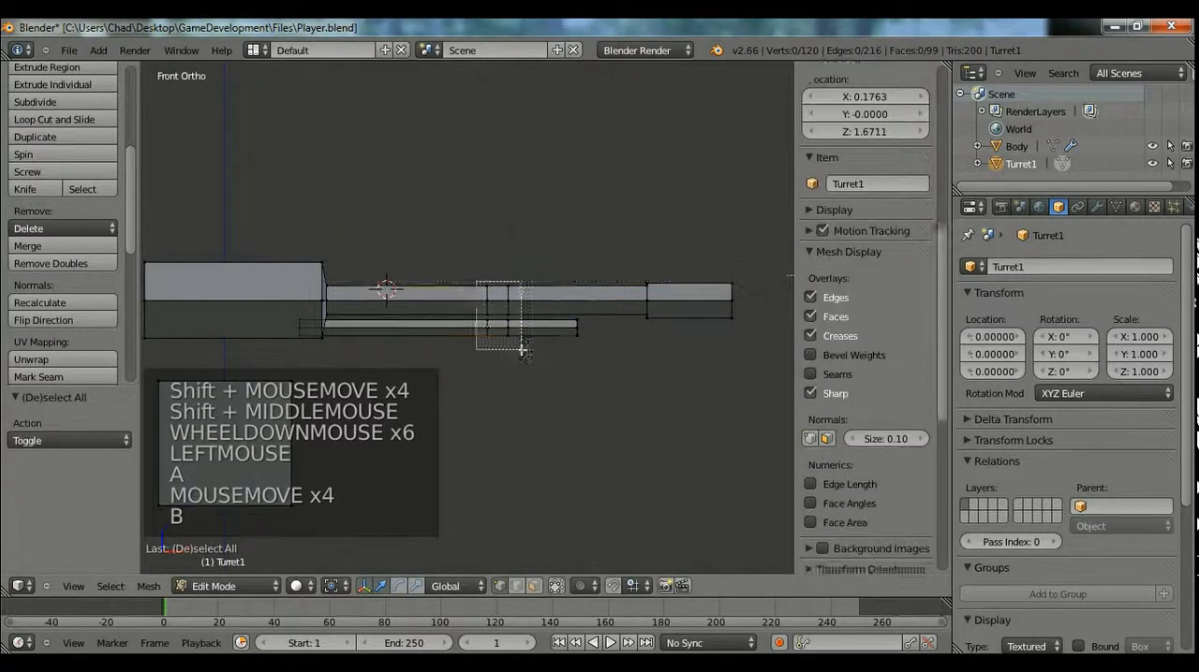
drag(577, 320, 584, 328)
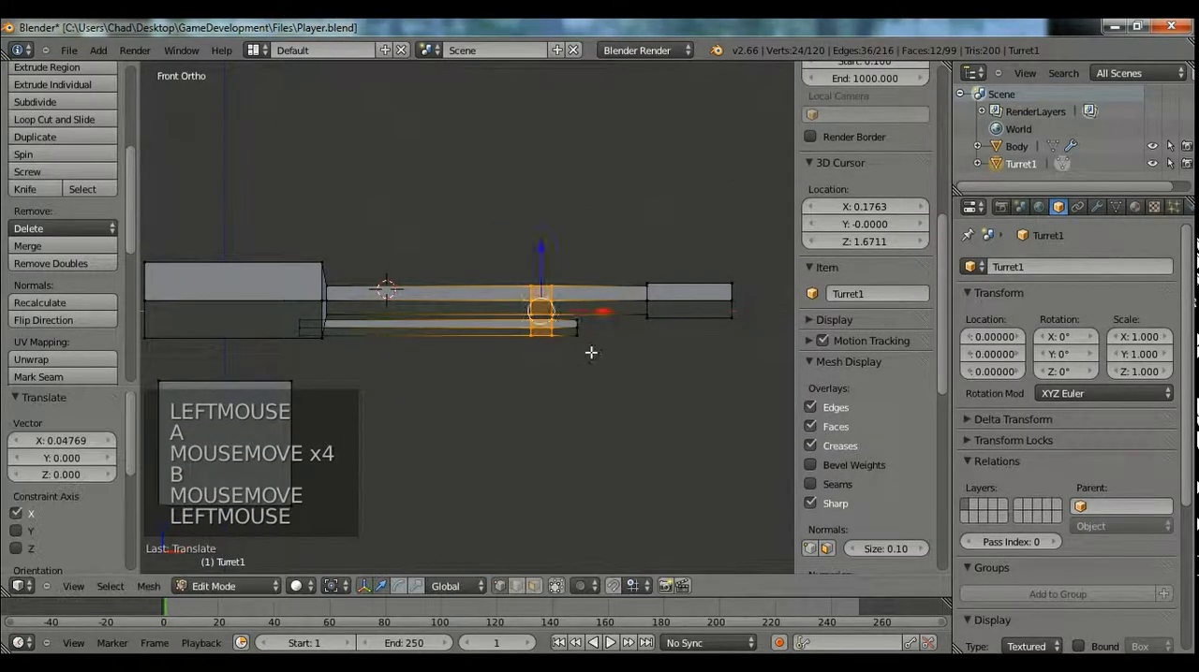
Fine-tune the position of both selected loop pairs by -0.002662 along X.
scroll(591, 348, up, 3)
shift+middle_drag(591, 347, 527, 356)
scroll(516, 348, up, 4)
drag(580, 266, 570, 268)
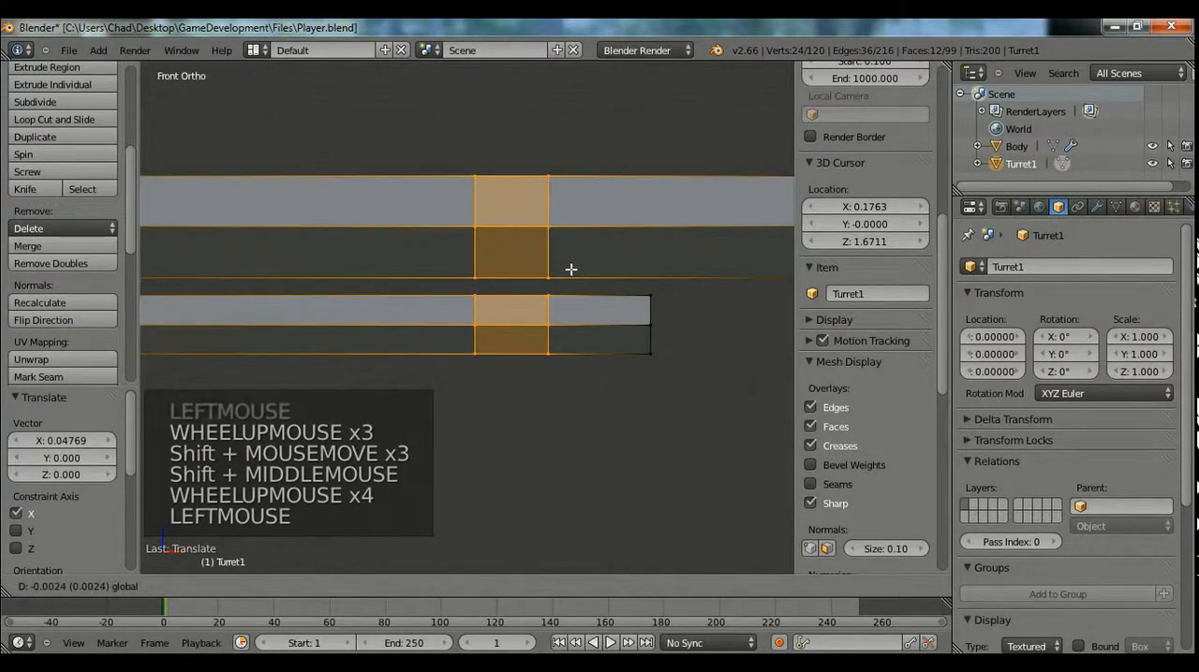
scroll(510, 342, up, 2)
shift+middle_drag(510, 343, 501, 345)
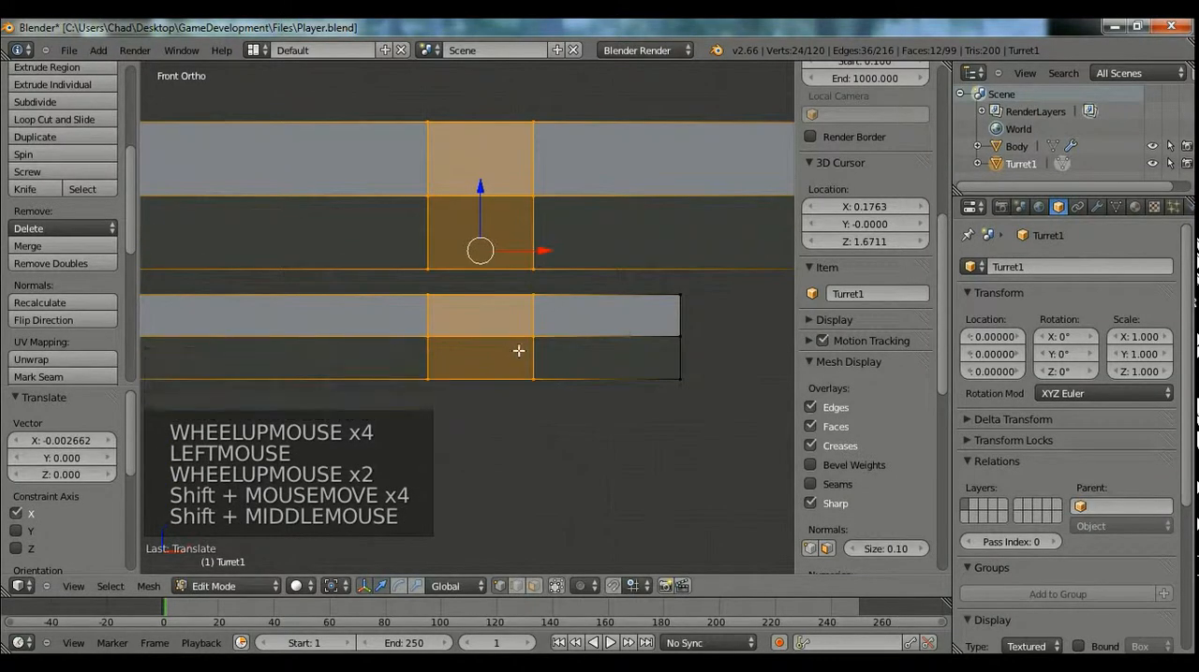
Duplicate the selected bands on the barrel and lower tube and separate the copy into its own object.
key(shift+d)
key(ctrl+v)
click(581, 346)
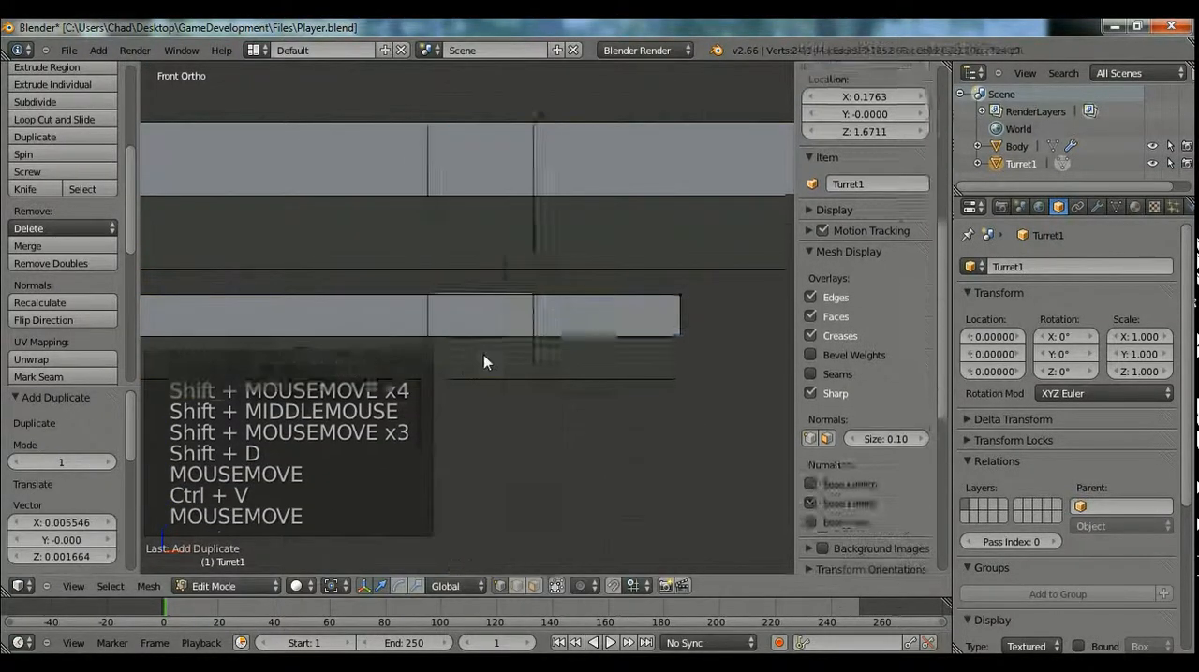
key(Tab)
key(Tab)
key(a)
key(a)
Delete both added edge loops from the thin lower tube of Turret1.
alt+right_click(428, 359)
key(x)
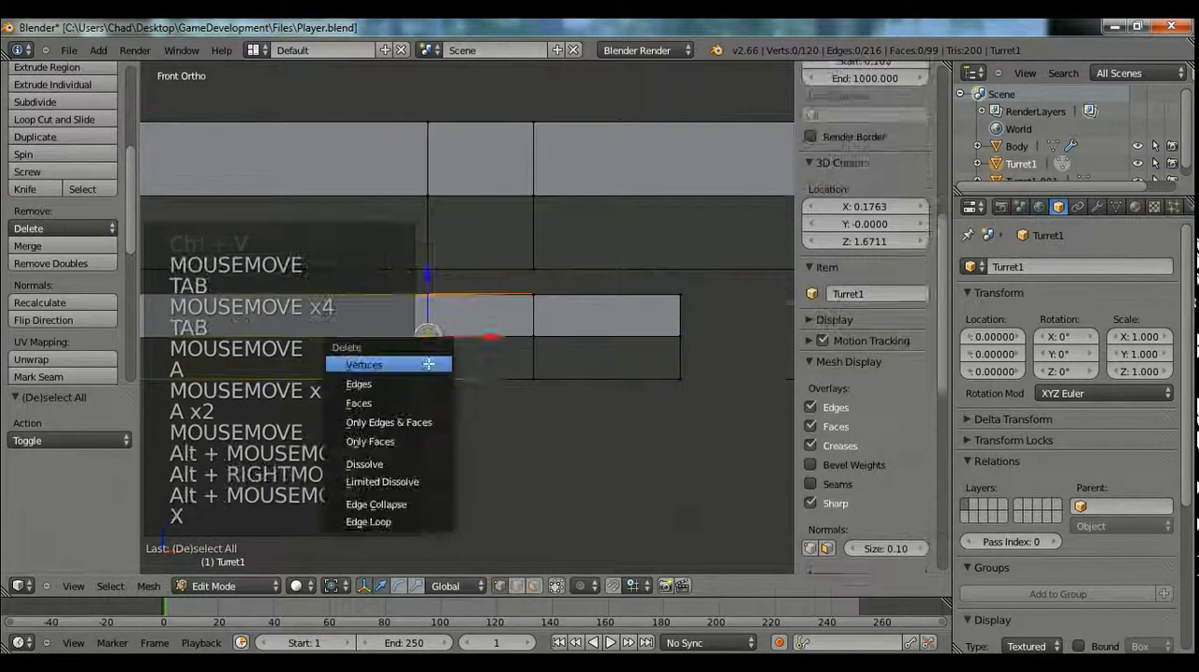
click(379, 523)
alt+right_click(530, 358)
alt+right_click(530, 343)
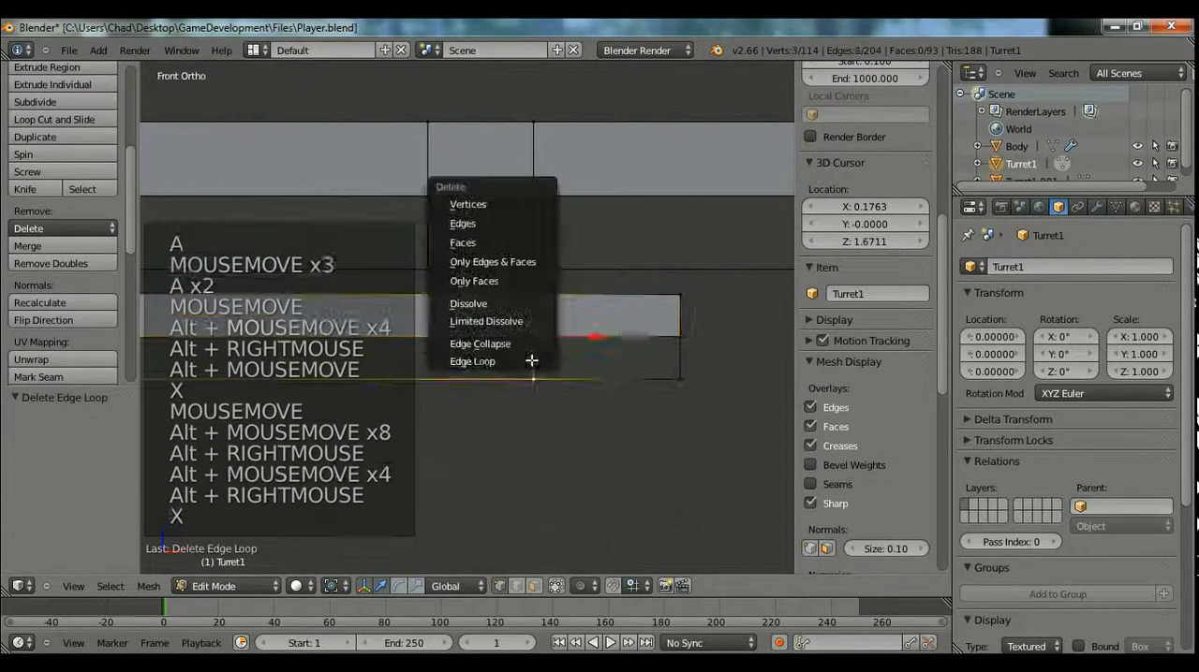
key(x)
click(528, 358)
Delete both added edge loops from the upper gun barrel of Turret1.
alt+right_click(538, 235)
key(x)
click(487, 233)
alt+right_click(428, 234)
key(x)
click(428, 232)
Open the separated bands object for editing in right view.
key(Tab)
right_click(486, 298)
key(Tab)
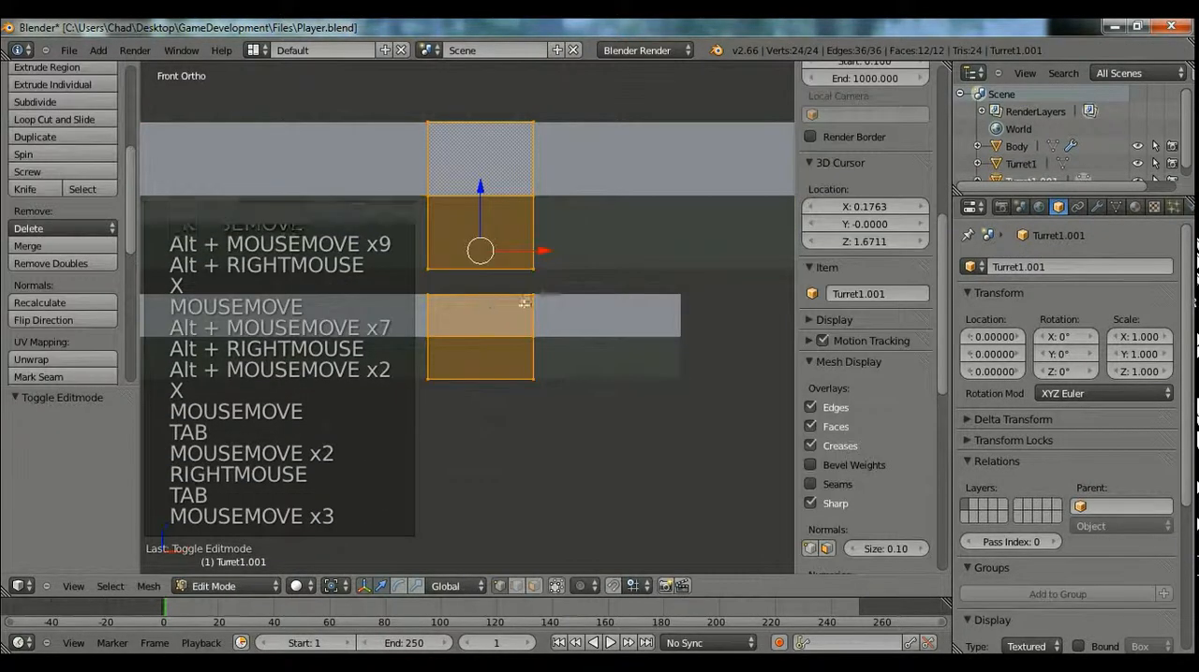
middle_drag(492, 308, 453, 322)
key(KP_3)
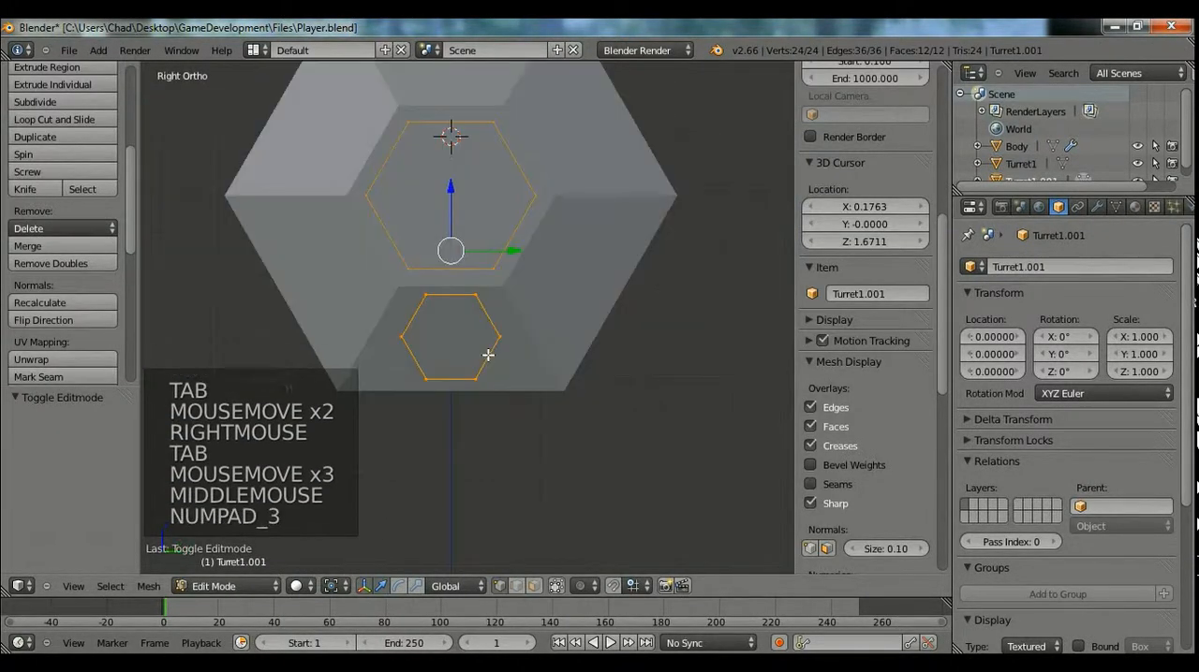
right_click(510, 337)
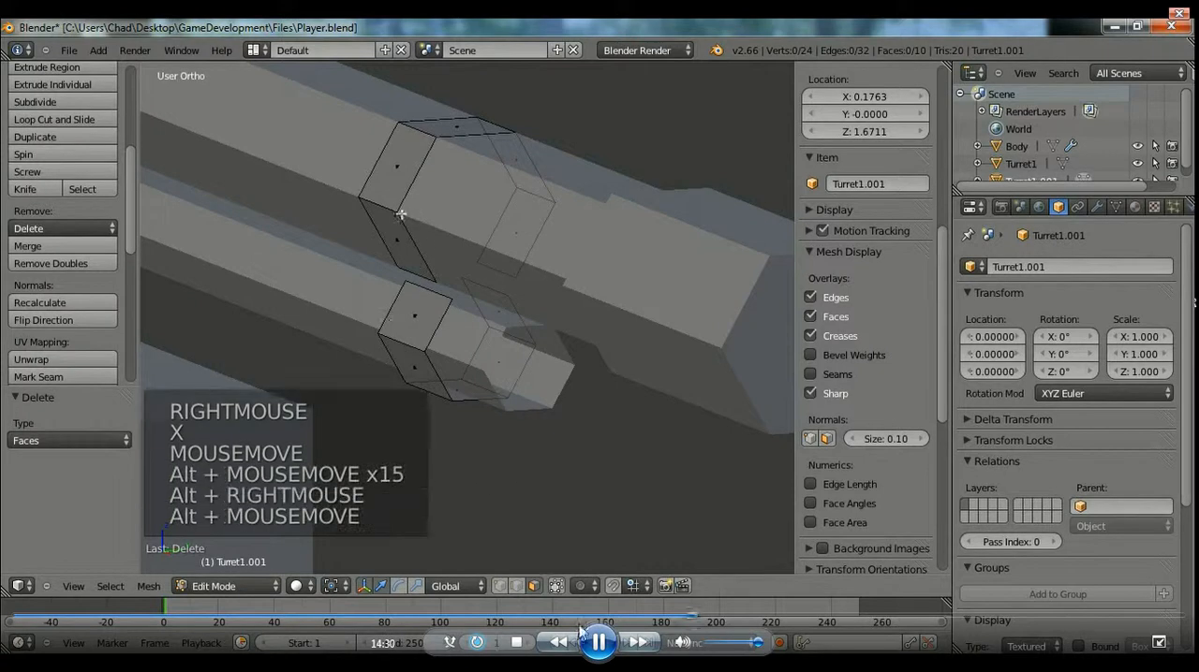
click(600, 644)
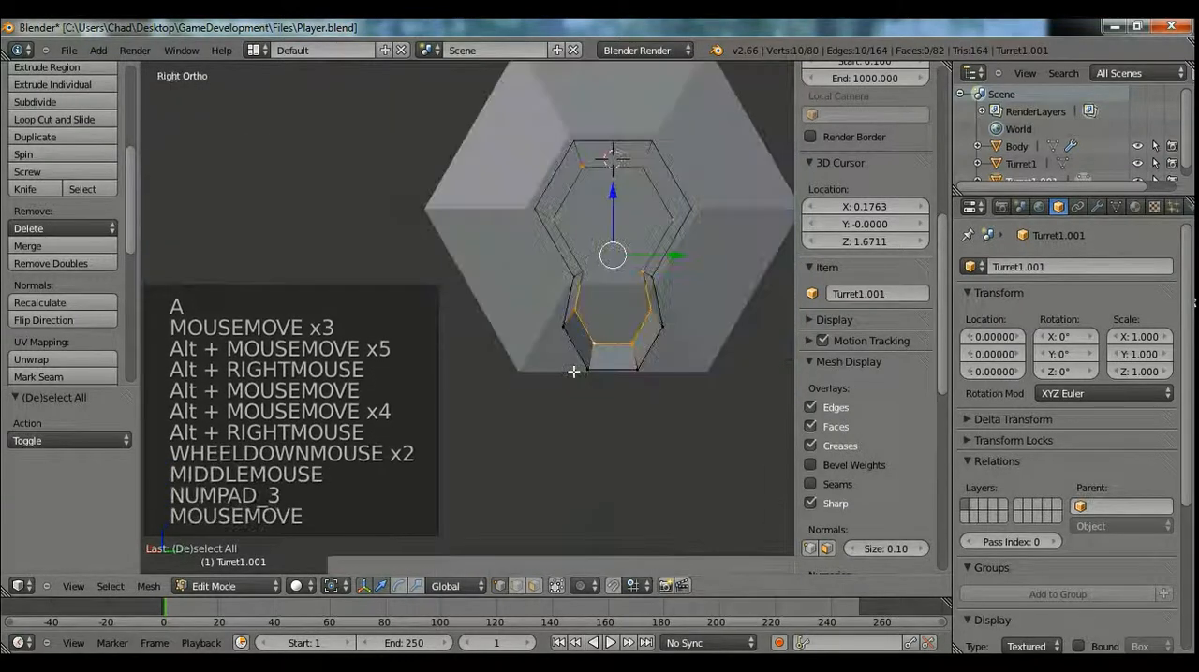
Select the edge loops of the clamp around the barrel and lower tube and adjust their position.
shift+middle_drag(506, 379, 554, 367)
drag(627, 243, 648, 251)
key(a)
alt+right_click(382, 274)
drag(441, 246, 414, 256)
key(a)
alt+right_click(414, 245)
click(476, 212)
ctrl+drag(466, 223, 463, 252)
key(a)
scroll(497, 313, down, 2)
middle_drag(497, 313, 575, 315)
Leave edit mode on the clamp and save the Player.blend file.
key(Tab)
scroll(452, 278, down, 5)
middle_drag(452, 278, 185, 107)
click(69, 50)
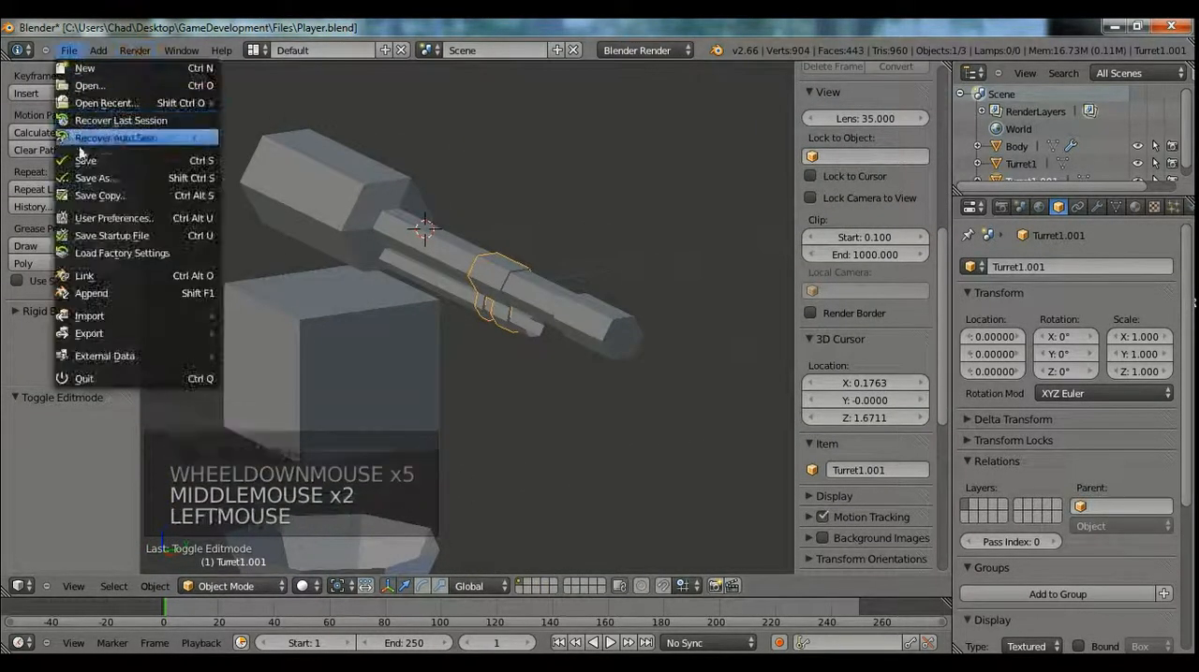
click(81, 169)
Examine the gun, its clamp and the mount below it from the front and the right side.
shift+middle_drag(570, 304, 768, 287)
scroll(616, 320, down, 7)
key(Tab)
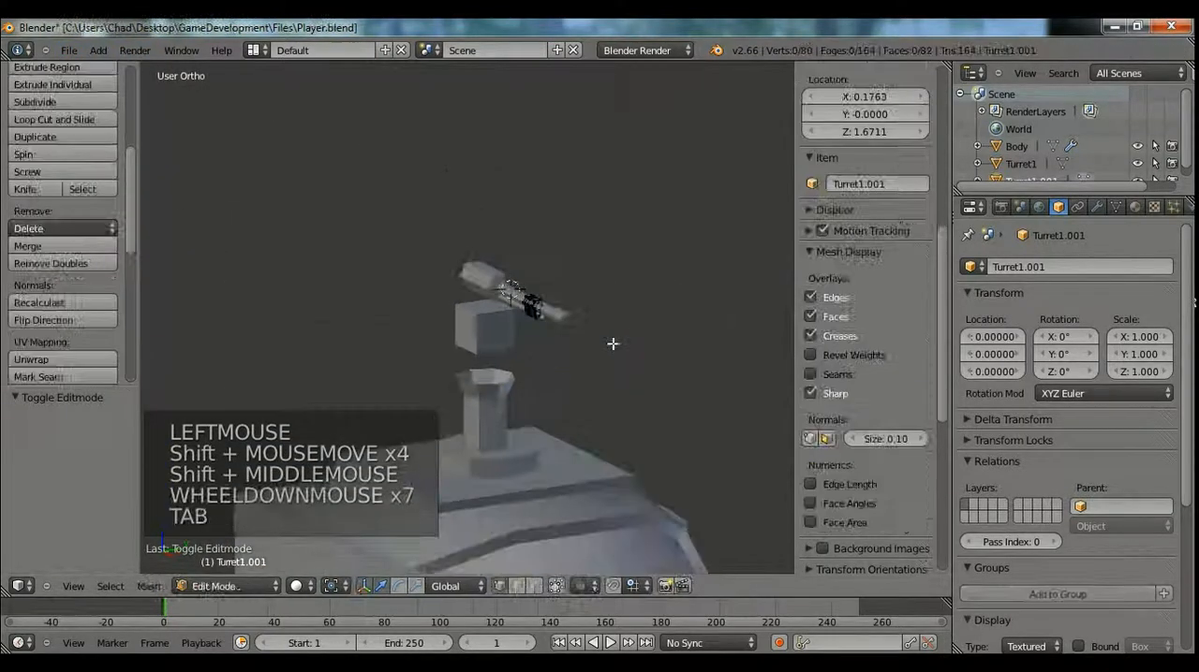
key(Tab)
key(Tab)
scroll(559, 386, down, 3)
key(KP_1)
key(KP_1)
key(KP_3)
scroll(557, 370, up, 3)
Try to join the separated clamp to Turret1.
right_click(557, 370)
shift+middle_drag(557, 370, 473, 360)
right_click(505, 352)
middle_drag(473, 361, 510, 327)
key(Tab)
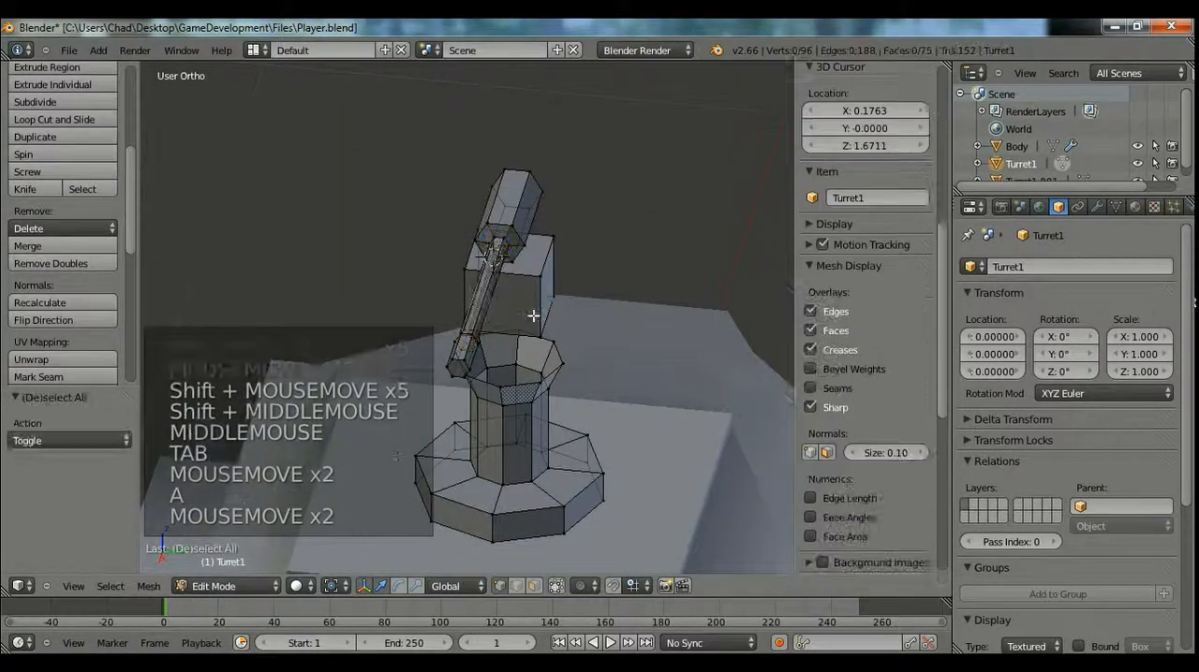
key(Tab)
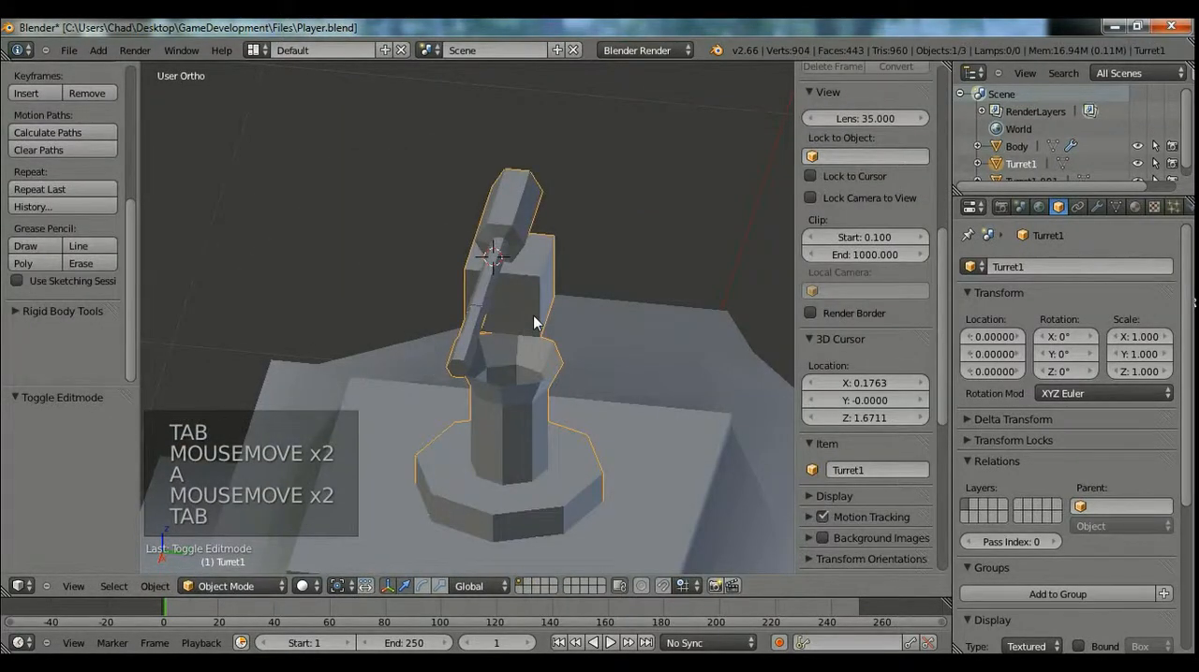
key(ctrl+j)
key(Tab)
key(Tab)
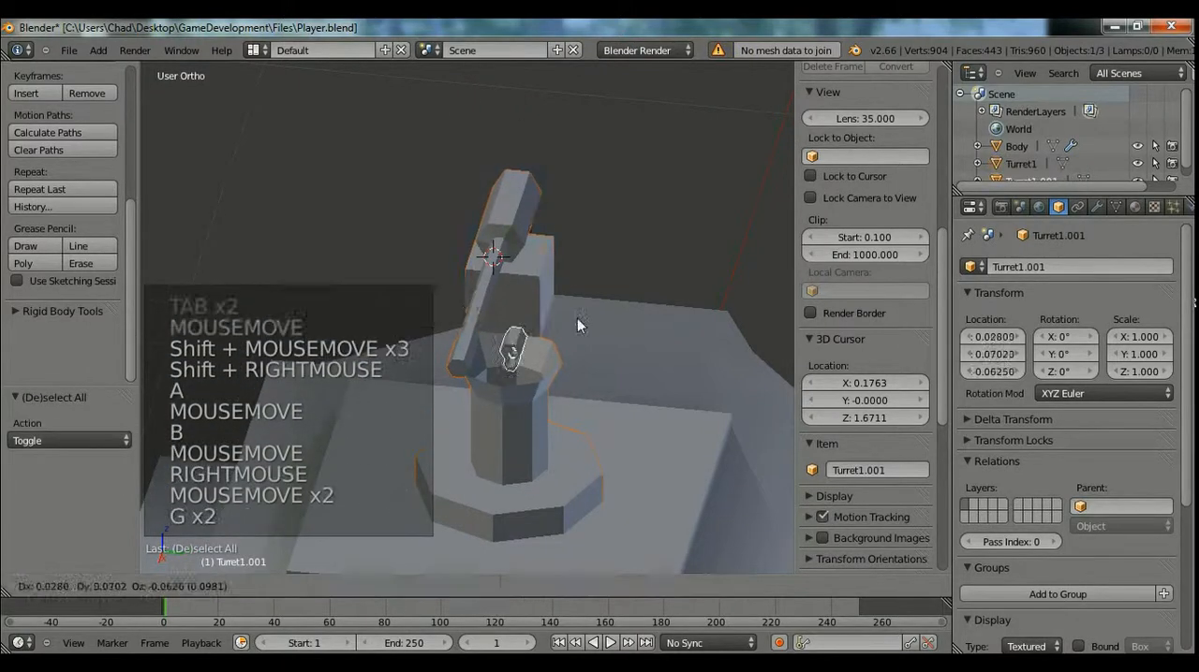
Select the clamp together with Turret1, join them into one object and open the combined mesh for editing.
shift+right_click(517, 223)
key(ctrl+j)
key(Tab)
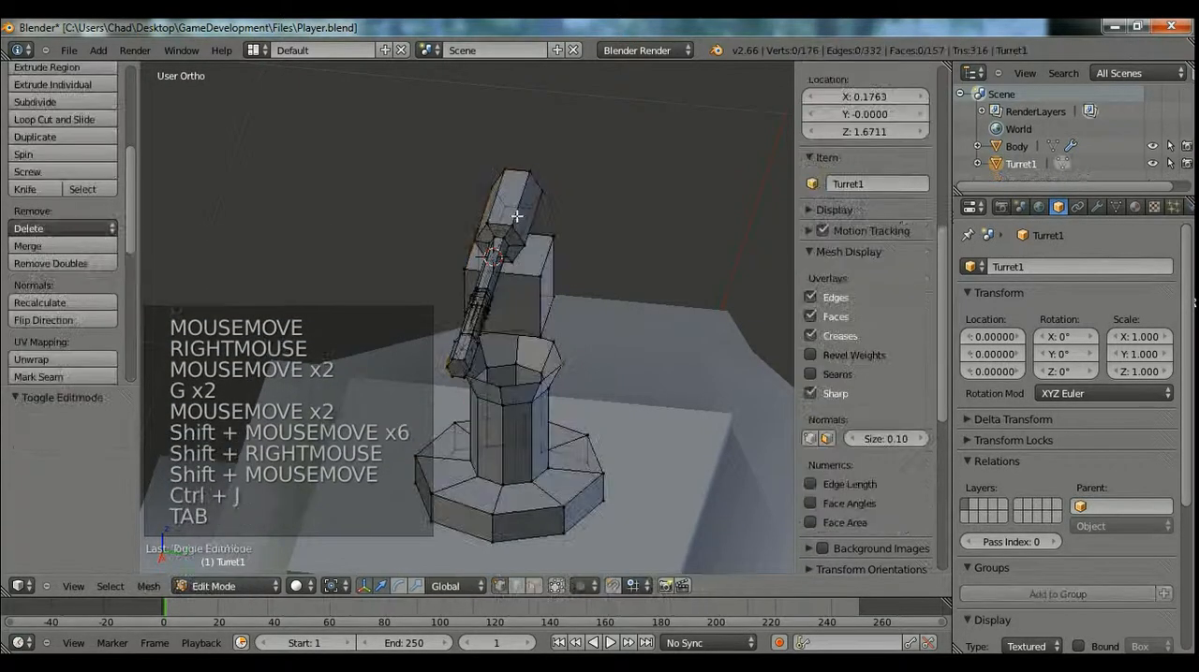
Box-select the square block below the gun in right view.
key(KP_1)
key(KP_3)
scroll(556, 267, up, 4)
key(a)
key(a)
key(a)
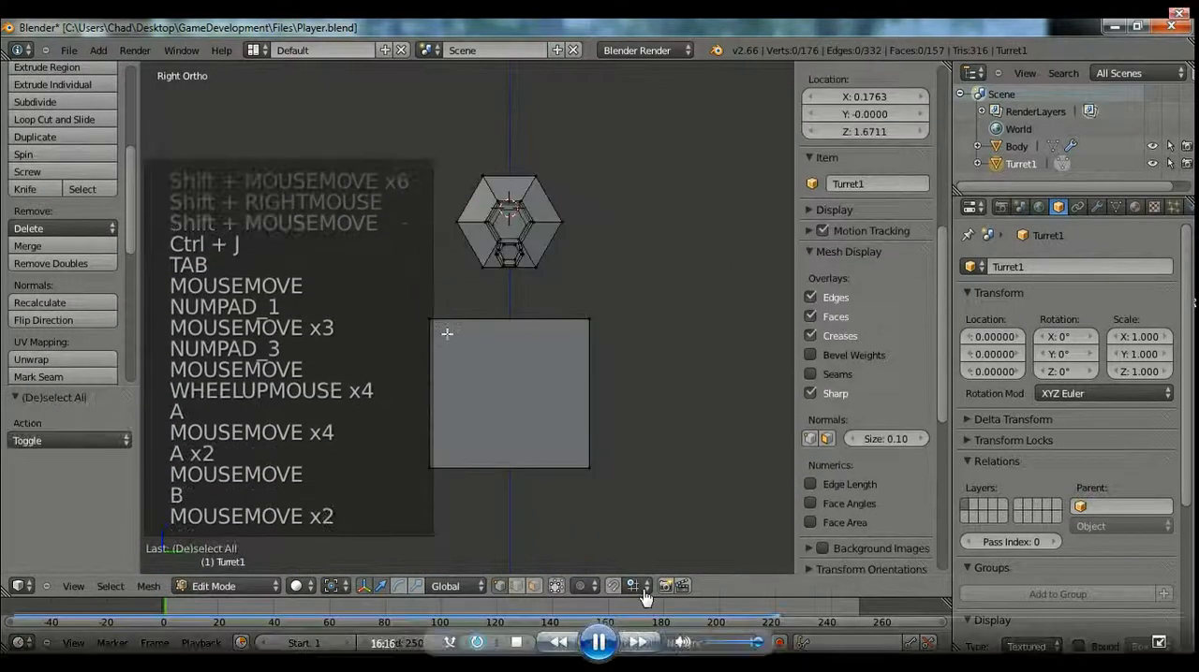
key(b)
right_click(425, 316)
key(a)
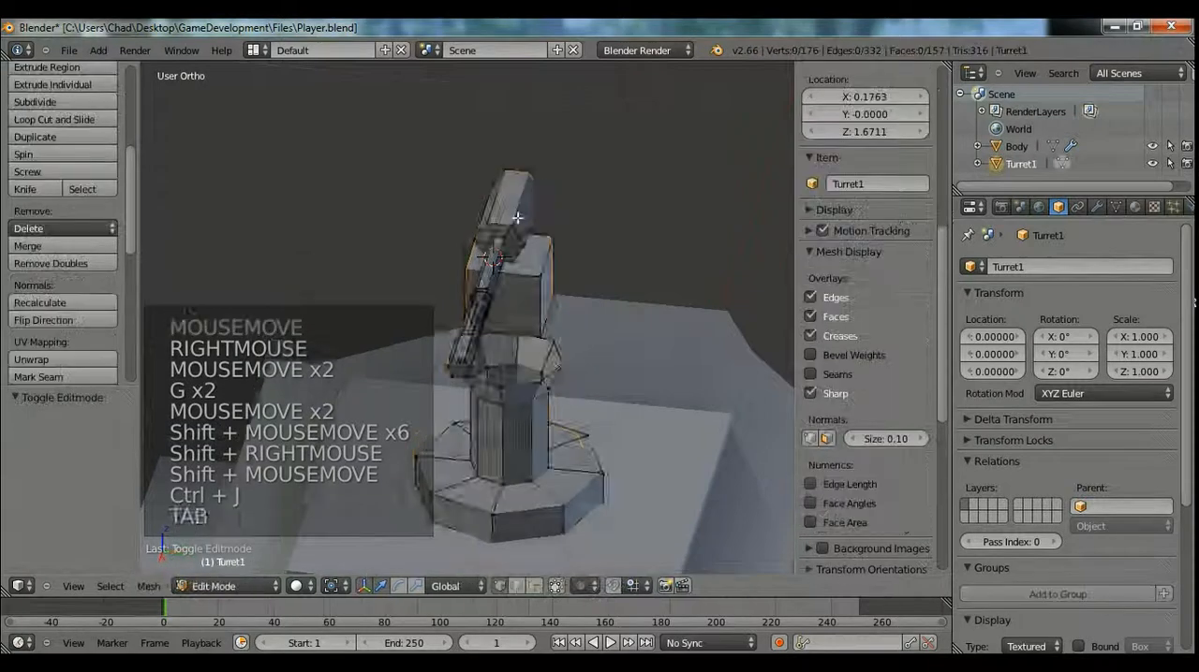
Take the MakePlayer video out of full screen and watch the turret modelling, pausing and resuming playback.
double_click(576, 265)
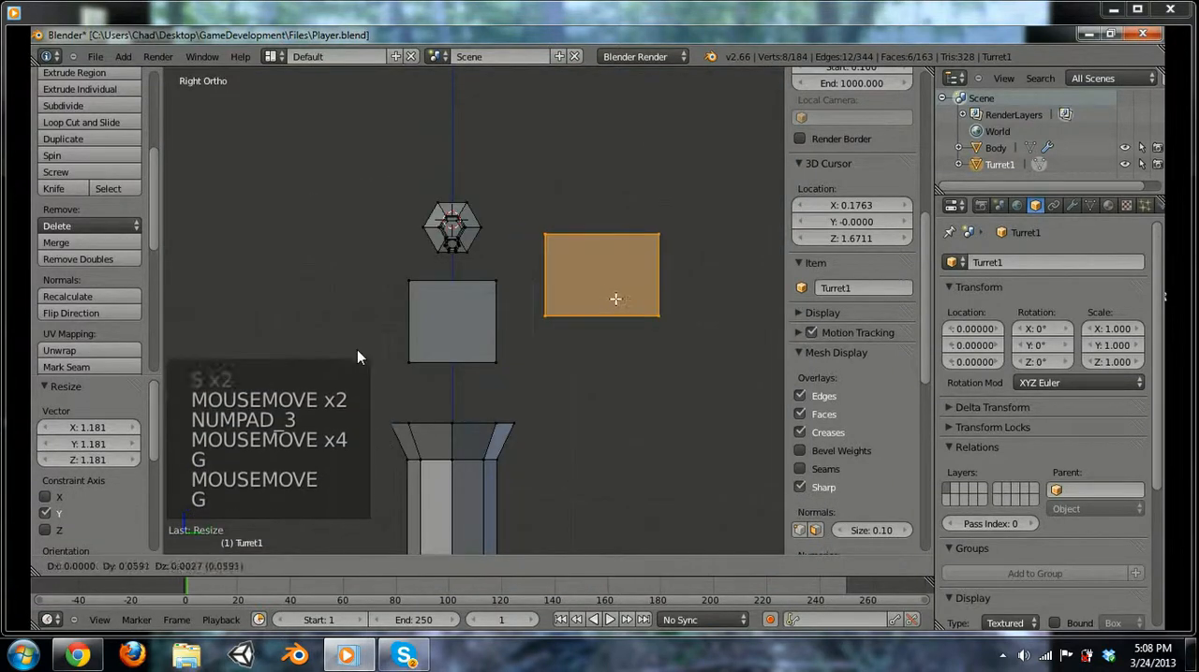
click(589, 609)
click(589, 608)
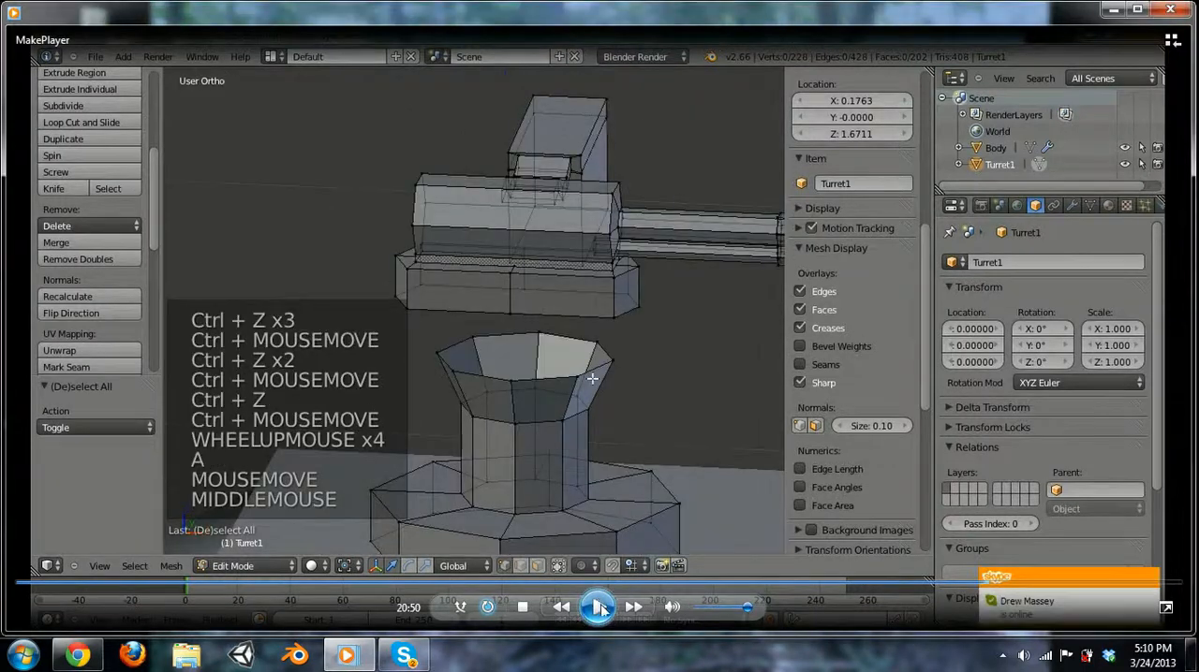
click(599, 607)
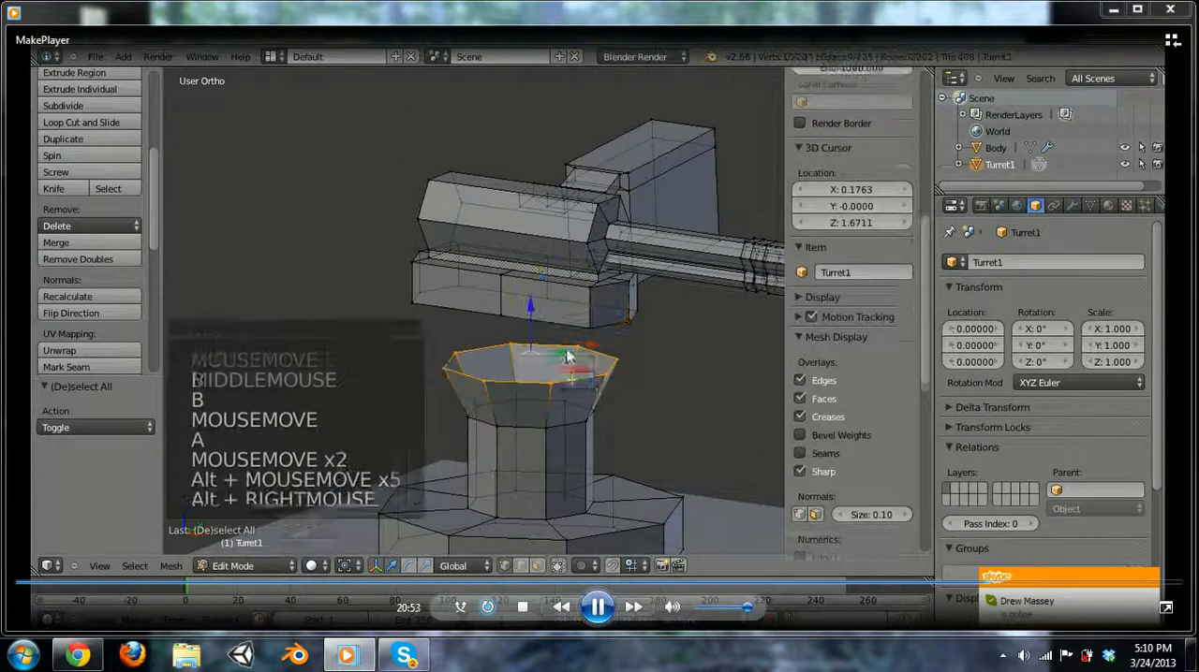
click(596, 610)
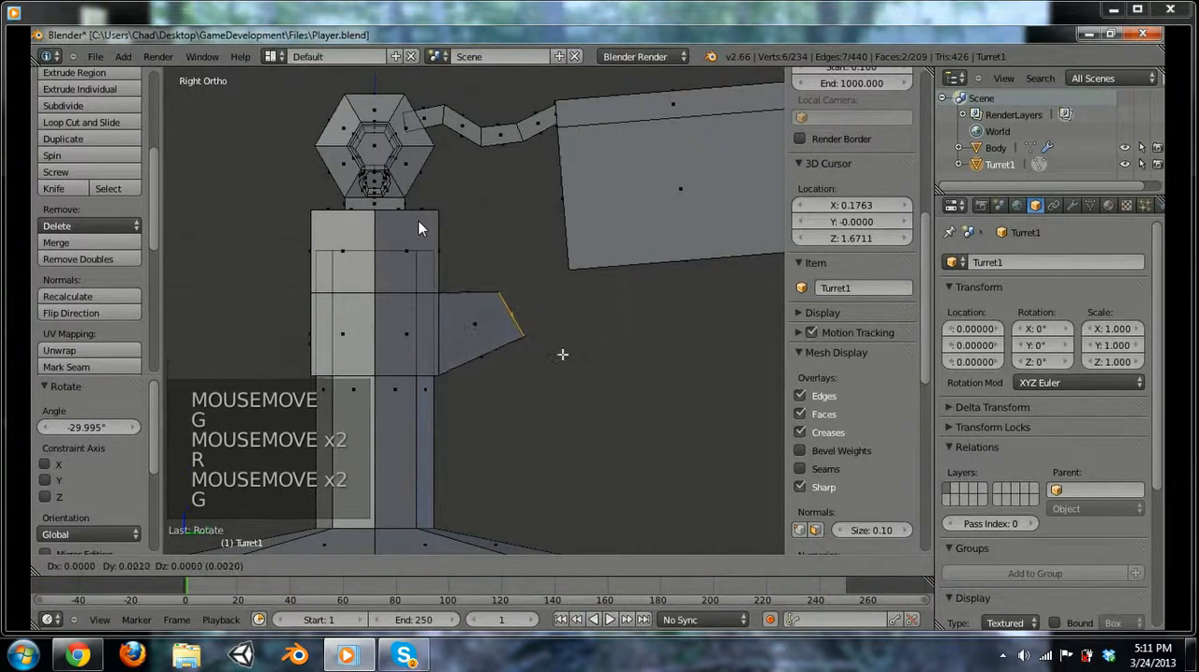
mouse_move(462, 284)
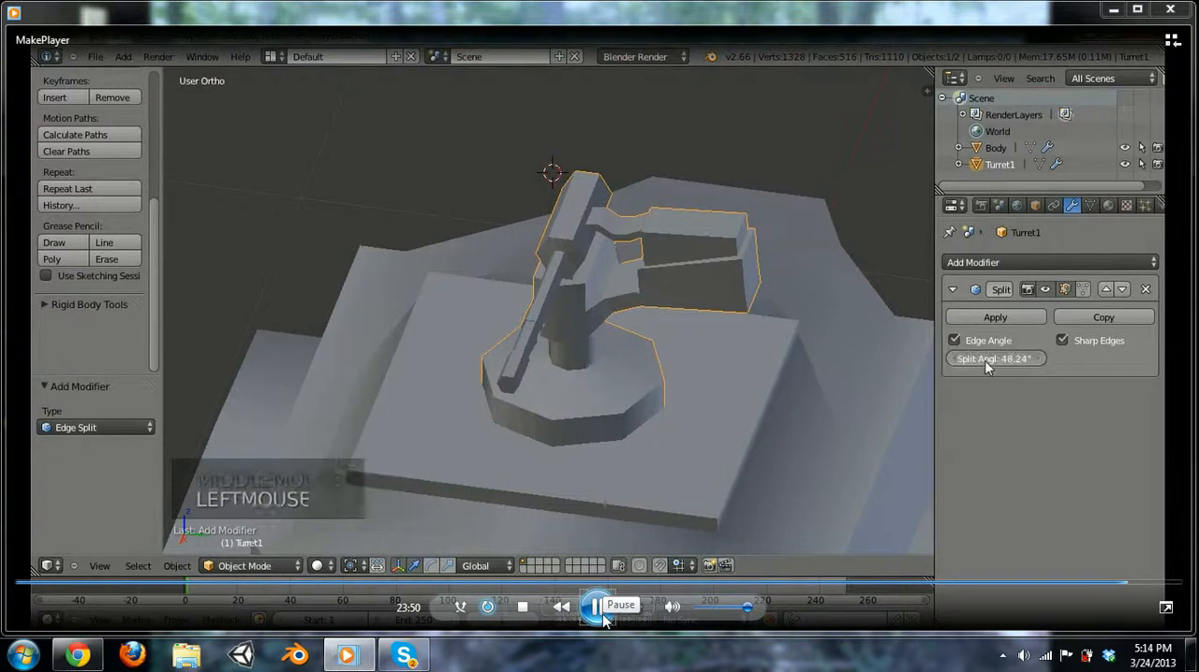
click(596, 607)
click(596, 614)
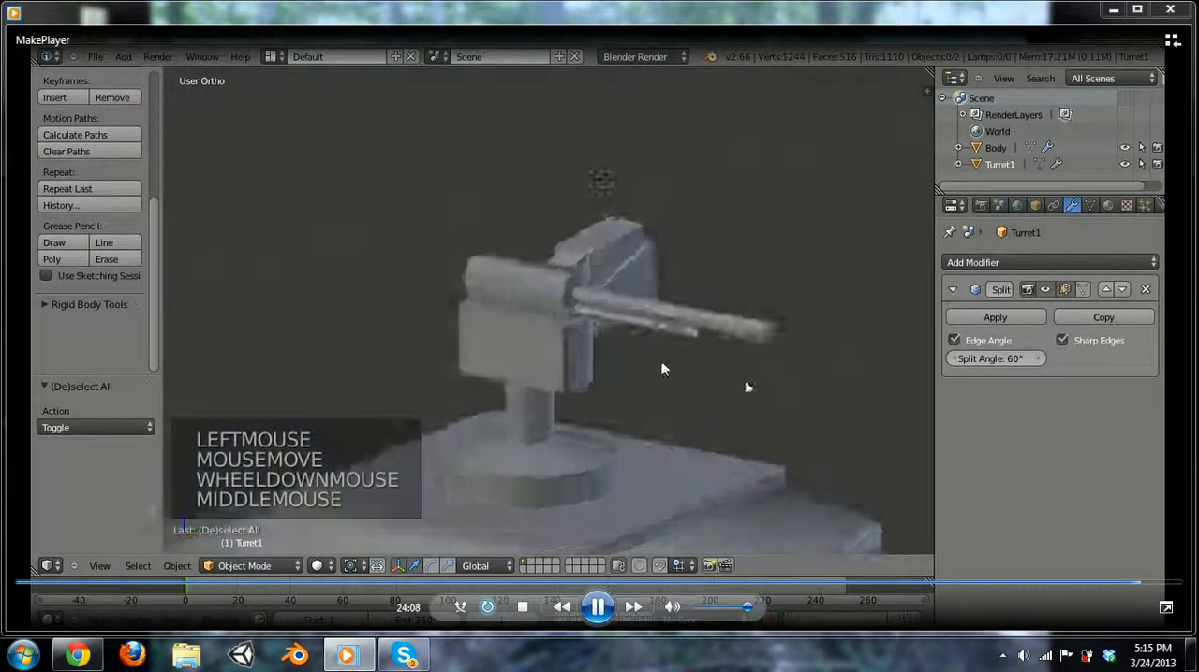
click(597, 607)
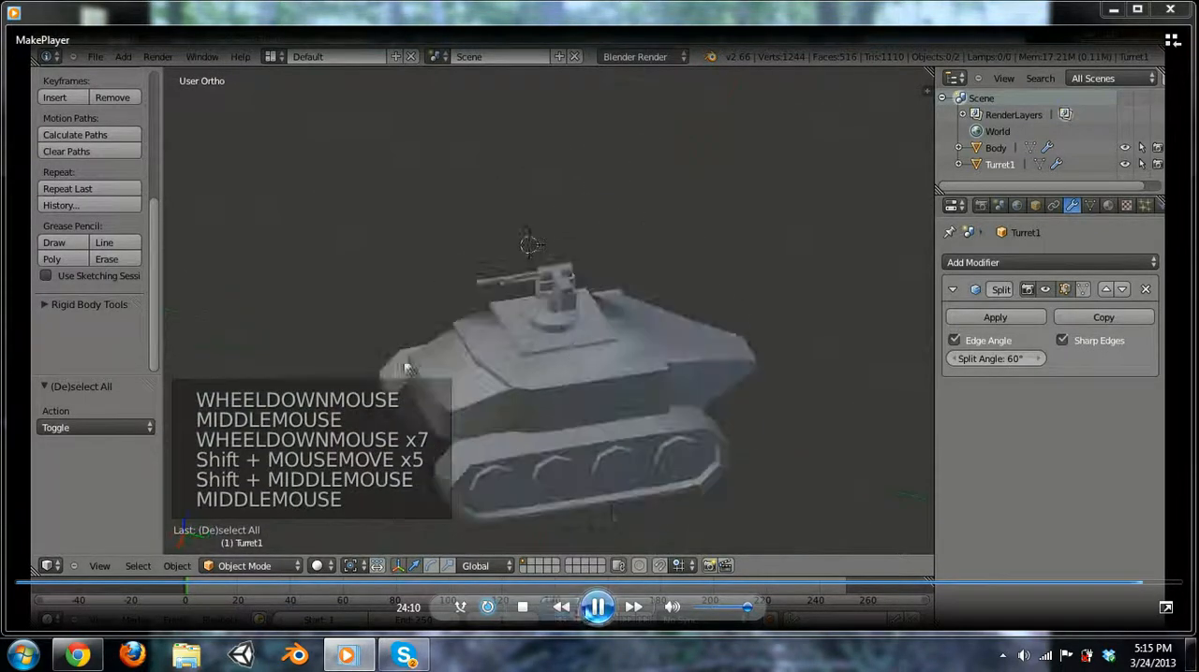
Switch to Blender 2.66 and open the recent file Player.blend.
click(296, 654)
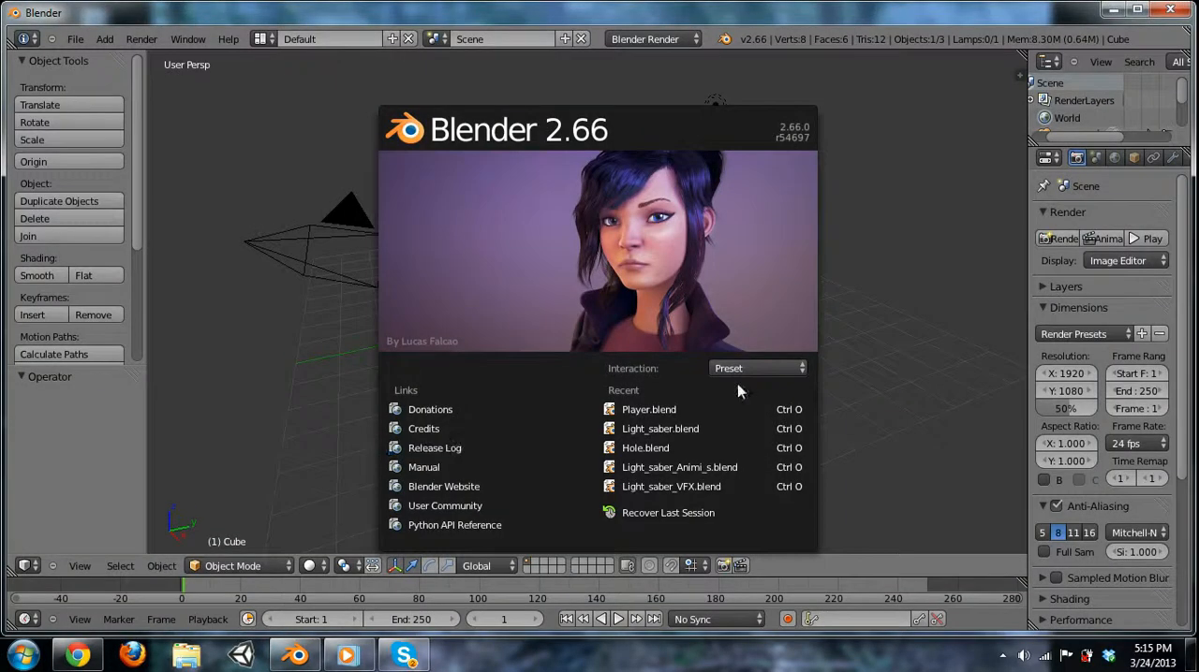
click(655, 409)
key(KP_Decimal)
scroll(482, 484, up, 5)
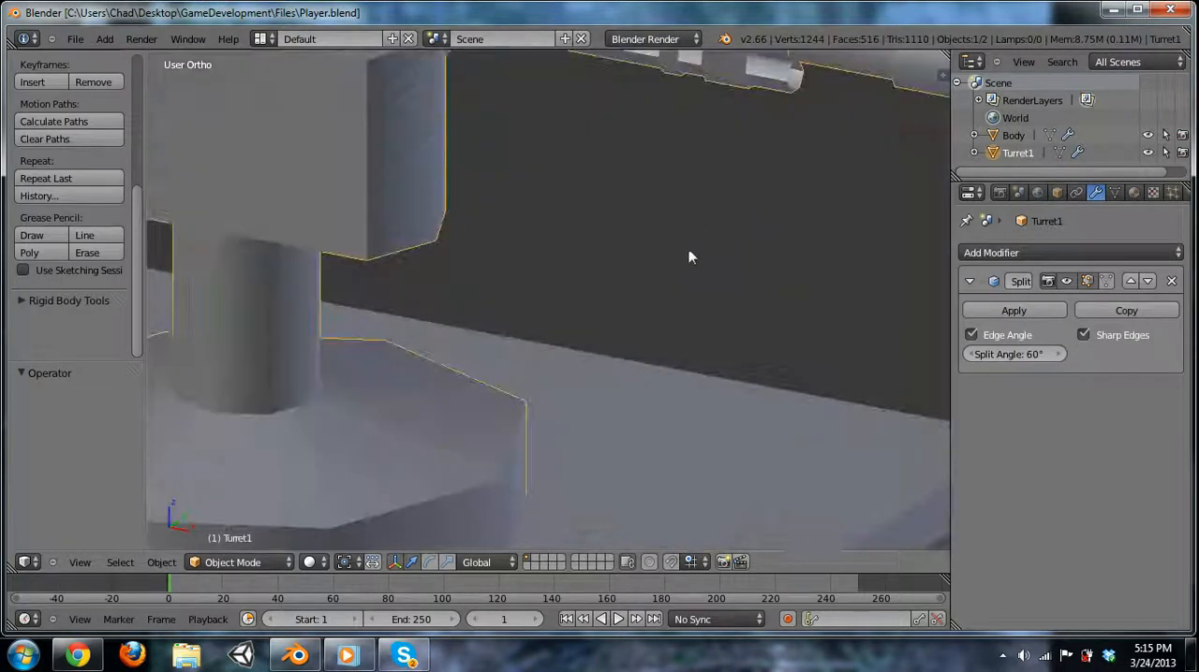
Select the open end loop of Turret1's thin lower tube and fill it with a face.
shift+middle_drag(776, 117, 594, 350)
key(Tab)
scroll(593, 350, up, 6)
key(a)
alt+right_click(709, 369)
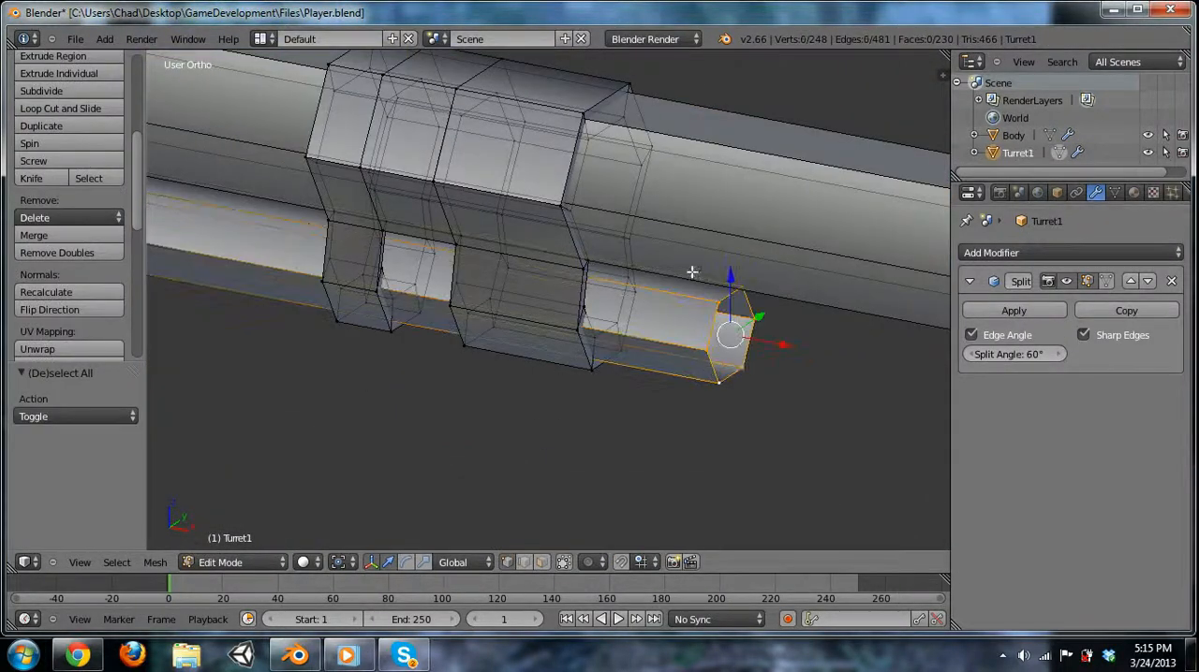
key(Tab)
scroll(741, 373, down, 4)
key(KP_Decimal)
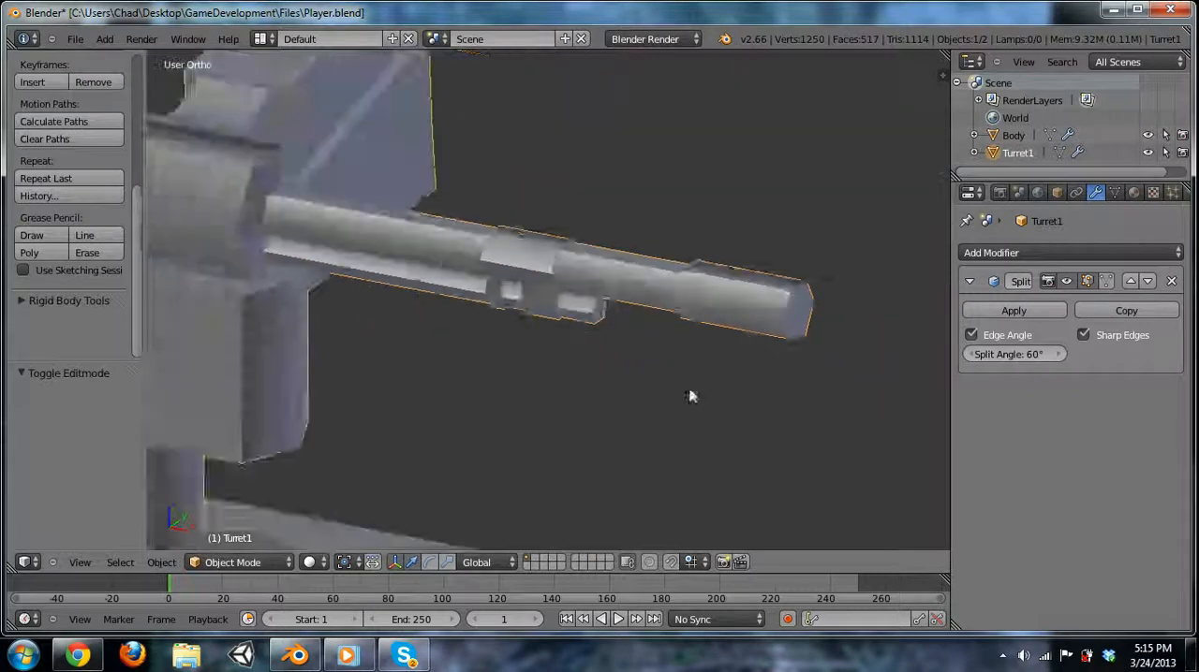
Save Player.blend with the capped lower tube.
click(74, 39)
click(107, 147)
scroll(674, 356, up, 4)
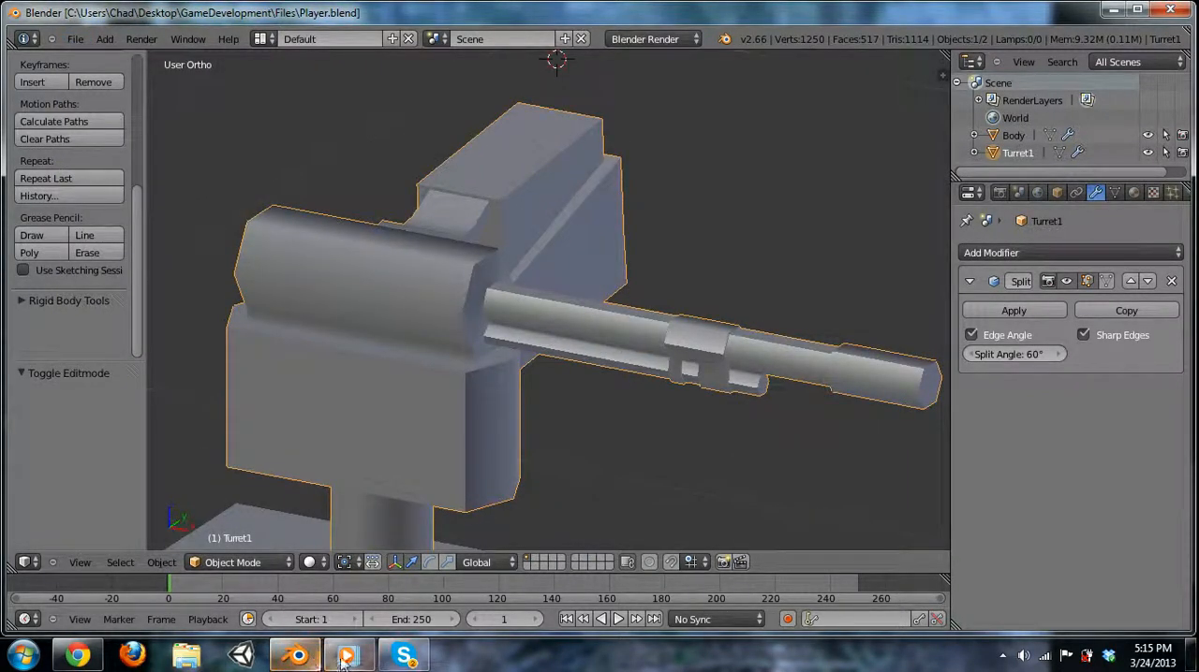
Switch to the MakePlayer video, skip to 24:47 and close the player.
click(335, 660)
click(1163, 584)
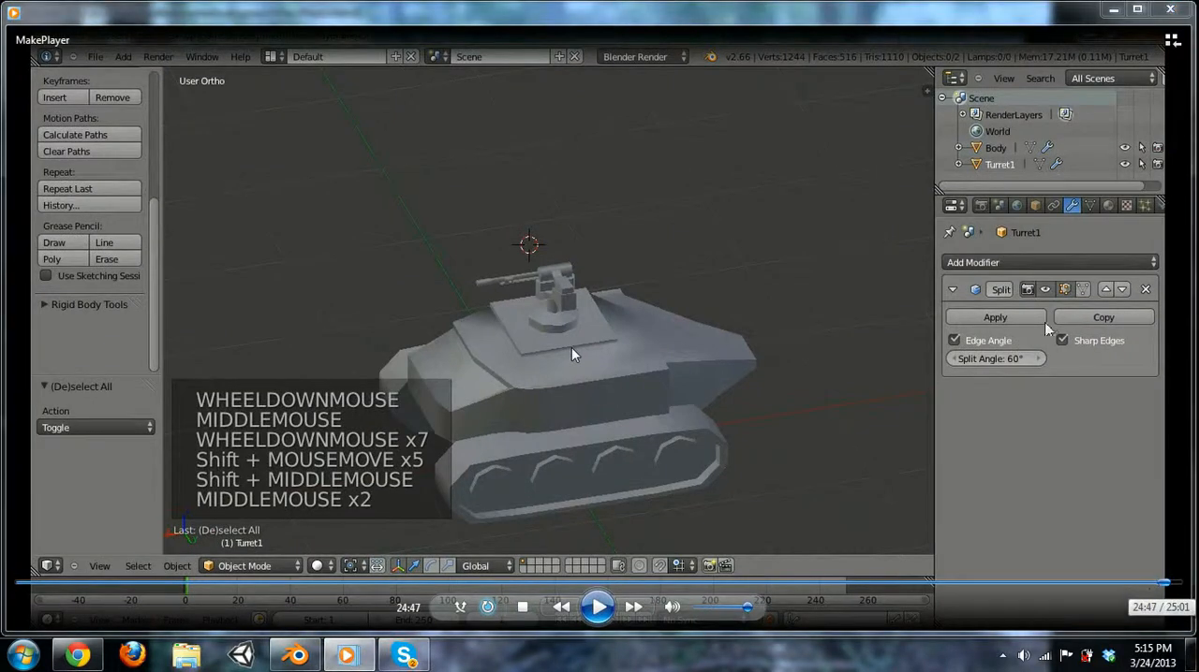
click(1170, 10)
Enter edit mode on Turret1 and select its whole mesh.
scroll(577, 298, up, 3)
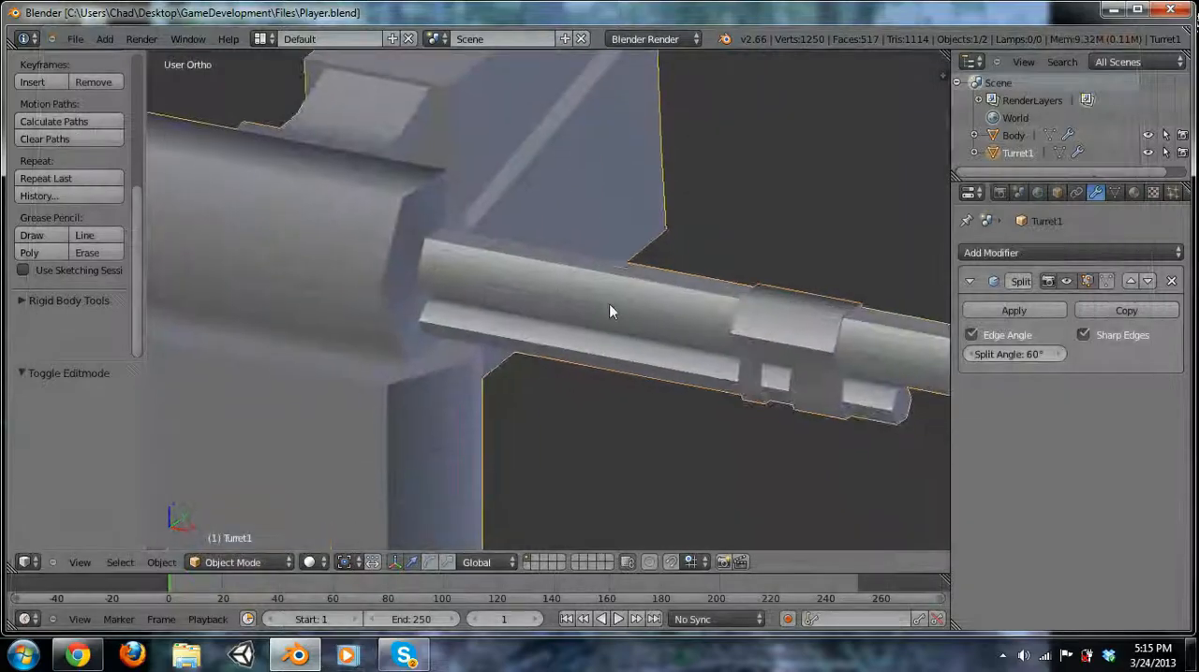
scroll(577, 296, down, 3)
middle_drag(583, 303, 382, 295)
key(Tab)
key(a)
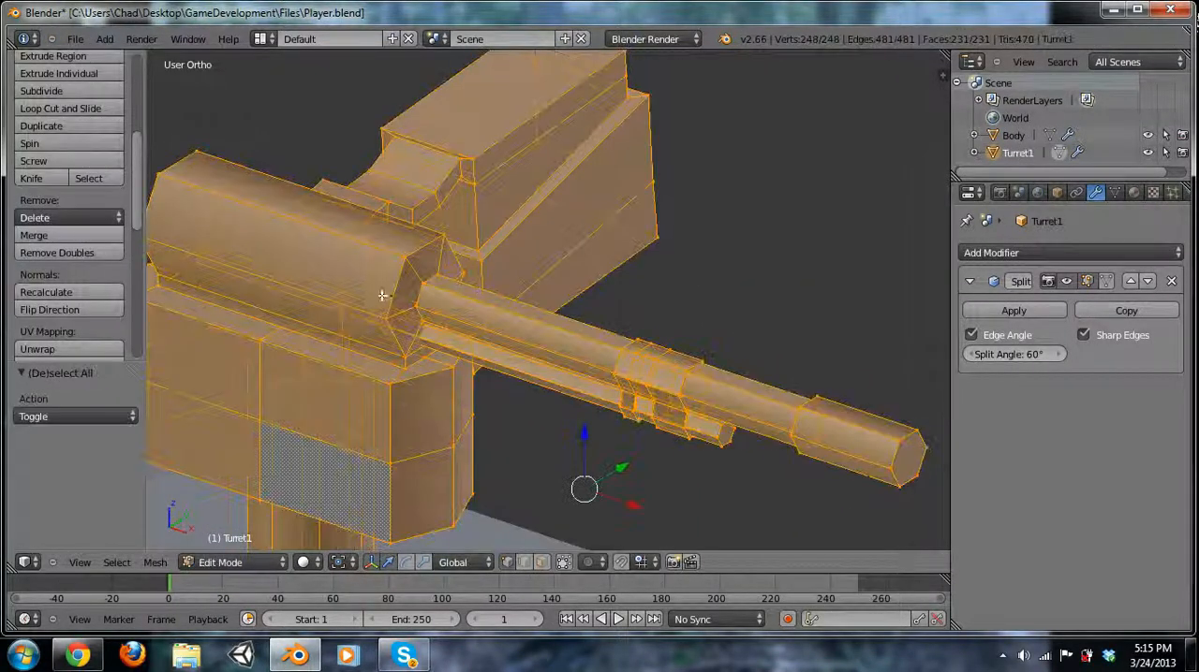
Return to object mode and set the split angle of Turret1's edge split modifier to 61°.
key(Tab)
scroll(741, 400, up, 5)
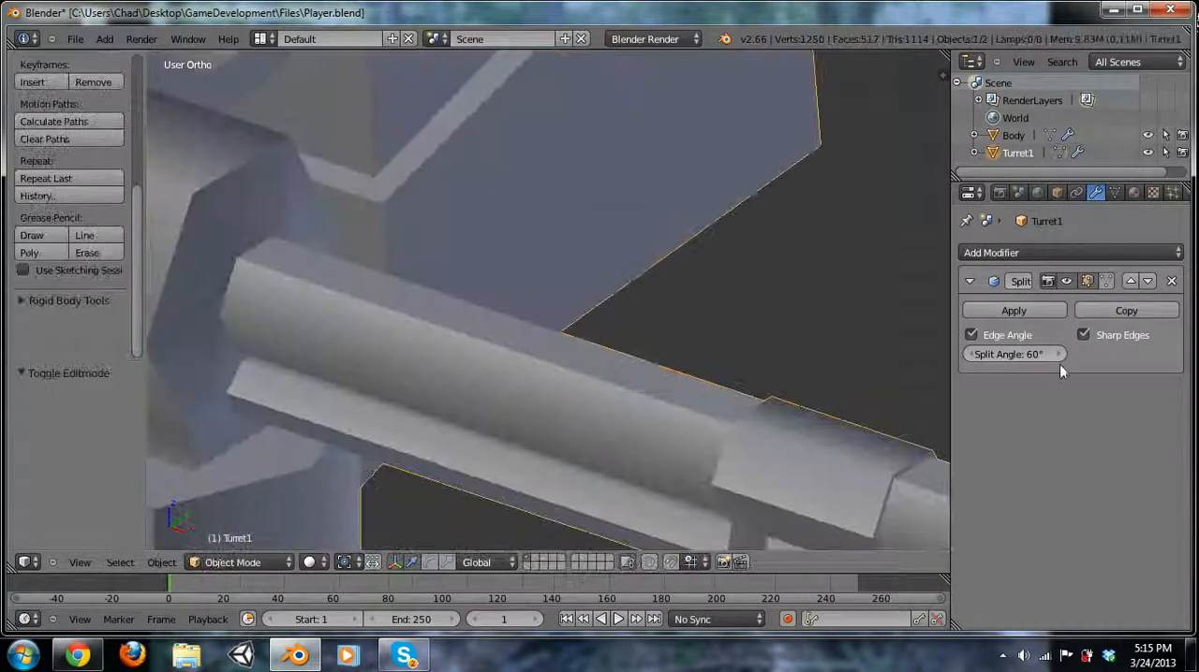
drag(1057, 357, 1057, 367)
drag(969, 363, 960, 363)
scroll(817, 356, down, 4)
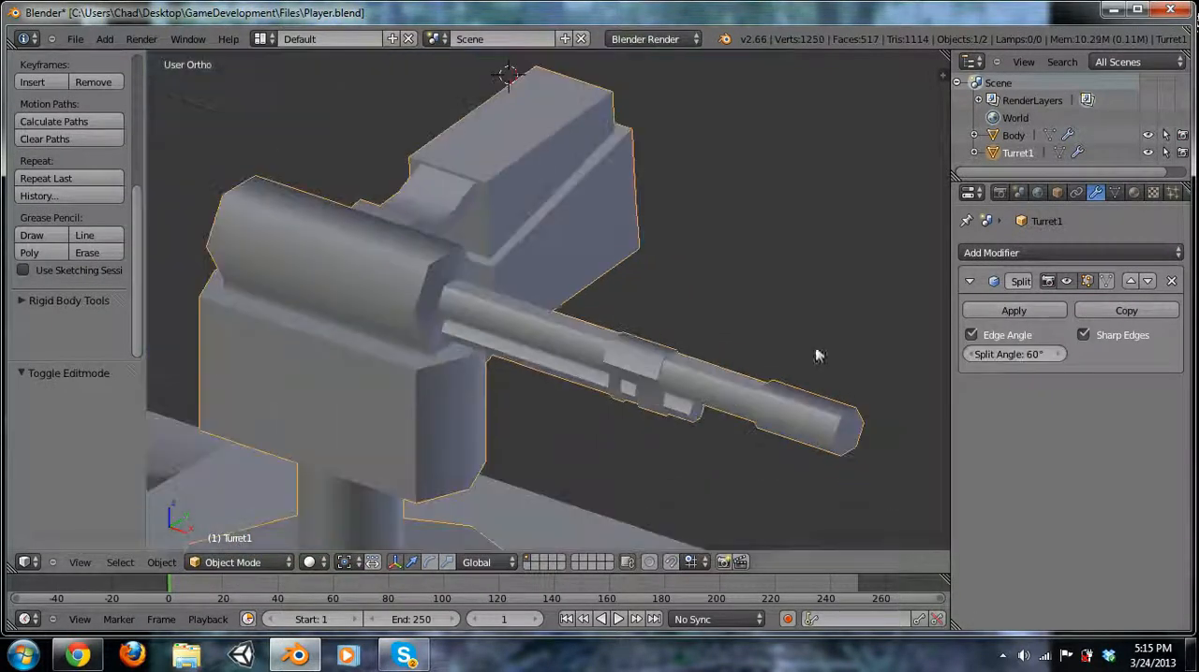
click(1060, 355)
Inspect the turret's shading from several angles and save Player.blend.
scroll(631, 286, down, 9)
middle_drag(530, 392, 622, 246)
scroll(622, 246, up, 6)
shift+middle_drag(581, 292, 686, 350)
scroll(494, 380, up, 7)
scroll(494, 379, down, 6)
scroll(434, 370, up, 5)
click(75, 38)
click(103, 149)
Try rotating Turret1 about the global Z axis around its current origin.
scroll(455, 262, down, 8)
middle_drag(569, 348, 576, 386)
key(a)
scroll(592, 329, up, 5)
right_click(591, 329)
key(r)
key(z)
click(722, 255)
scroll(608, 340, down, 2)
middle_drag(608, 340, 540, 325)
key(r)
key(z)
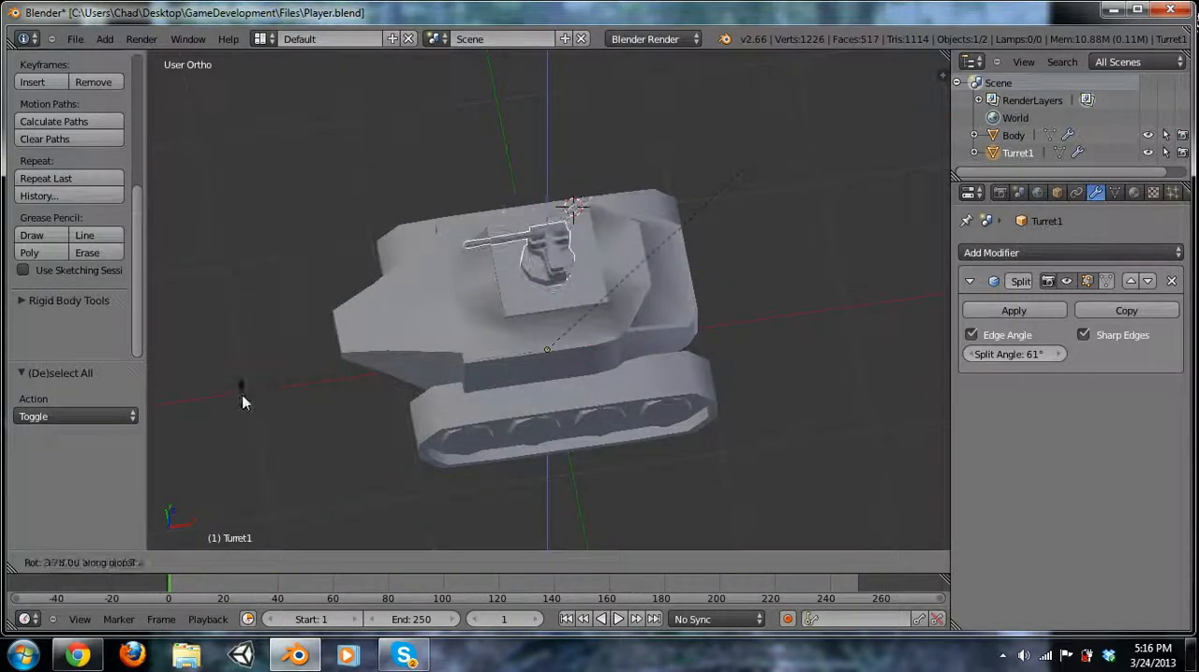
click(680, 327)
Select the bottom edge loop of Turret1's round base in edit mode and snap the 3D cursor to it.
key(KP_7)
scroll(575, 286, up, 5)
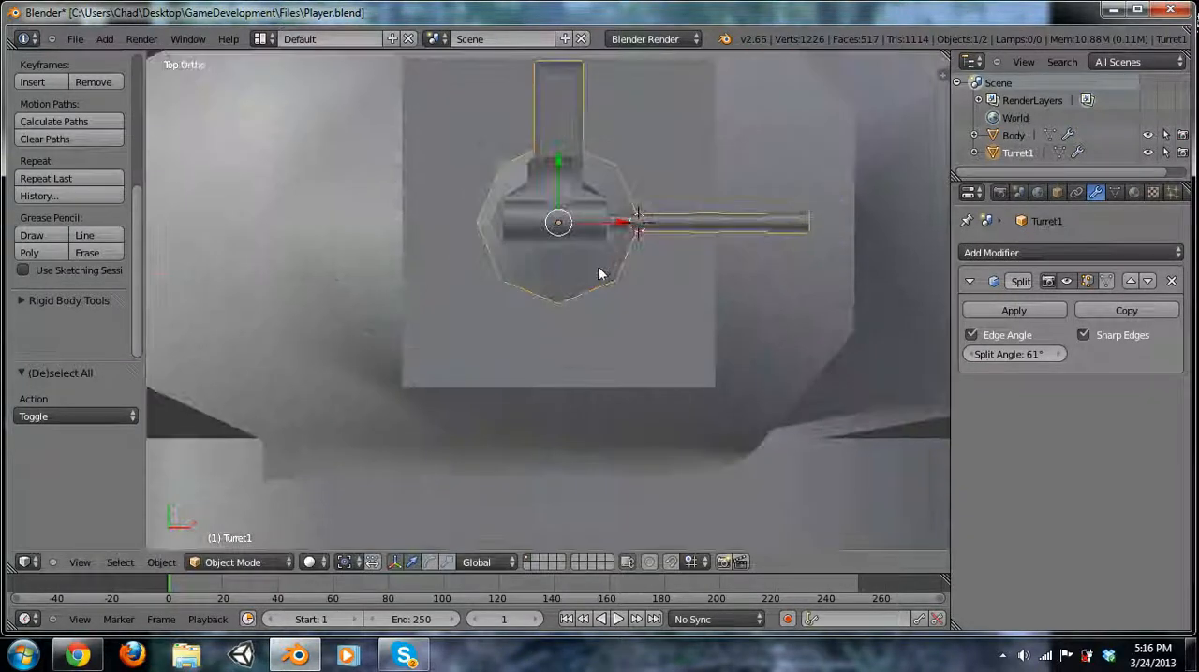
scroll(537, 293, down, 4)
middle_drag(553, 321, 528, 258)
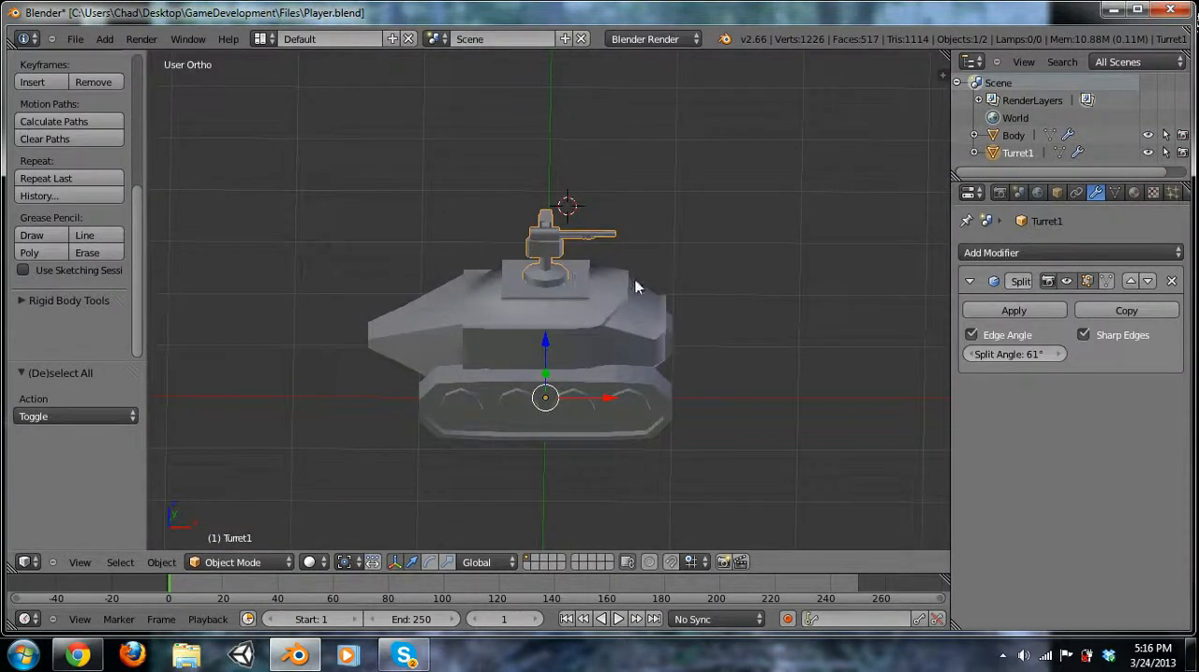
key(Tab)
scroll(608, 281, up, 6)
alt+right_click(521, 260)
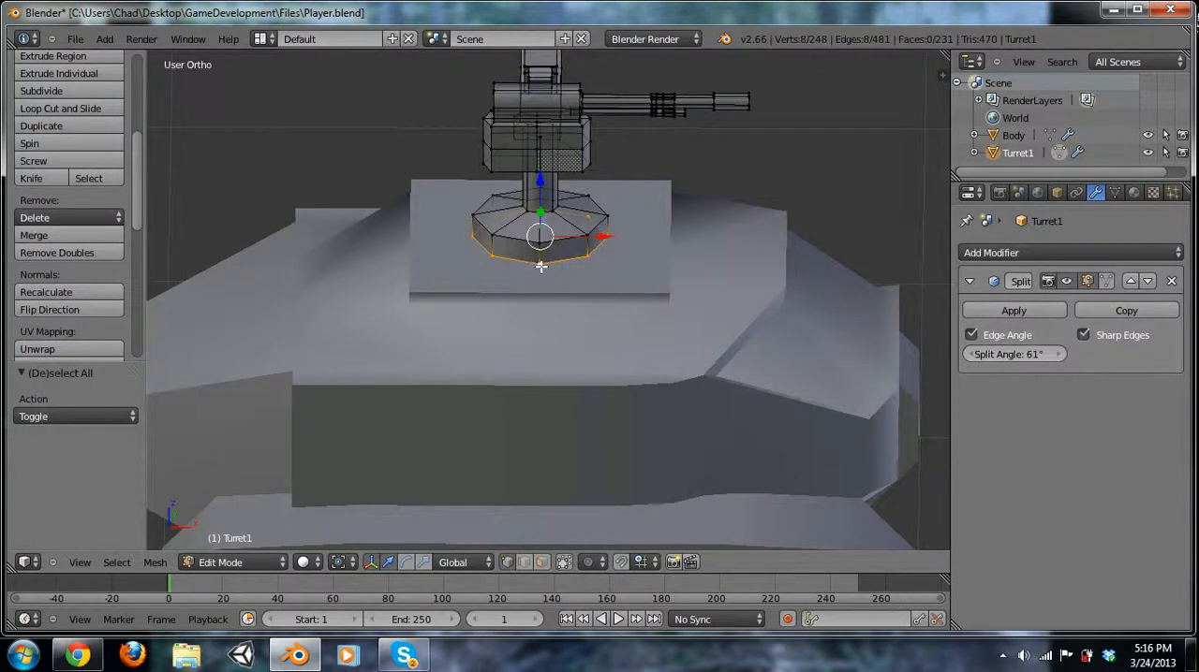
key(shift+s)
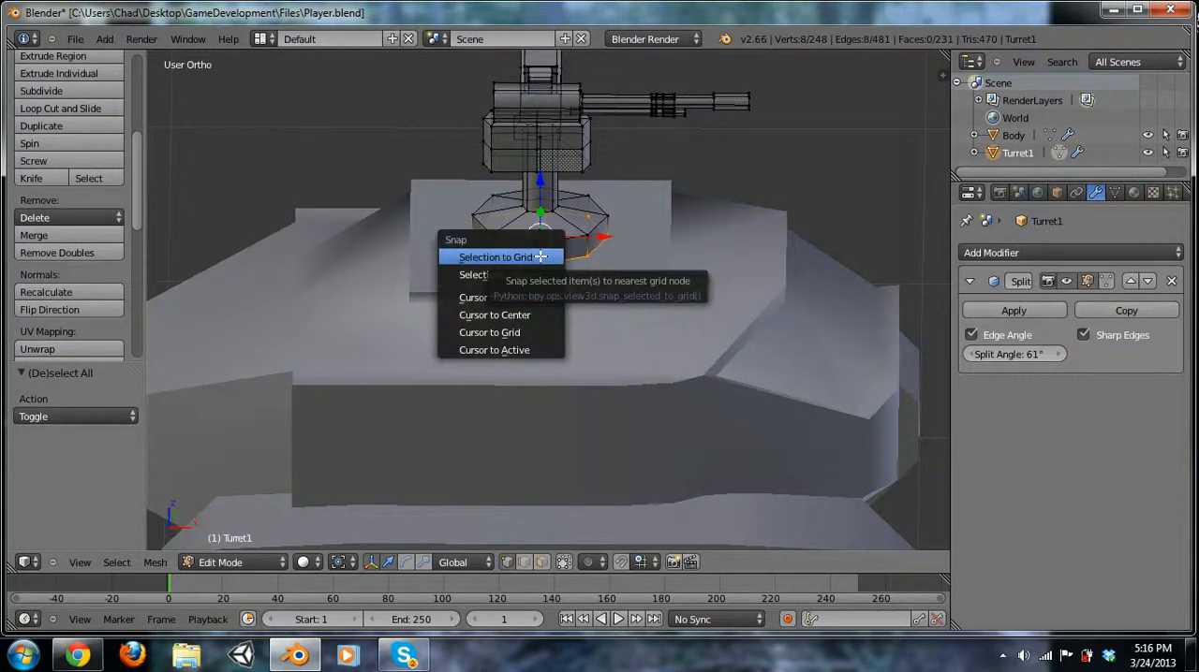
click(530, 297)
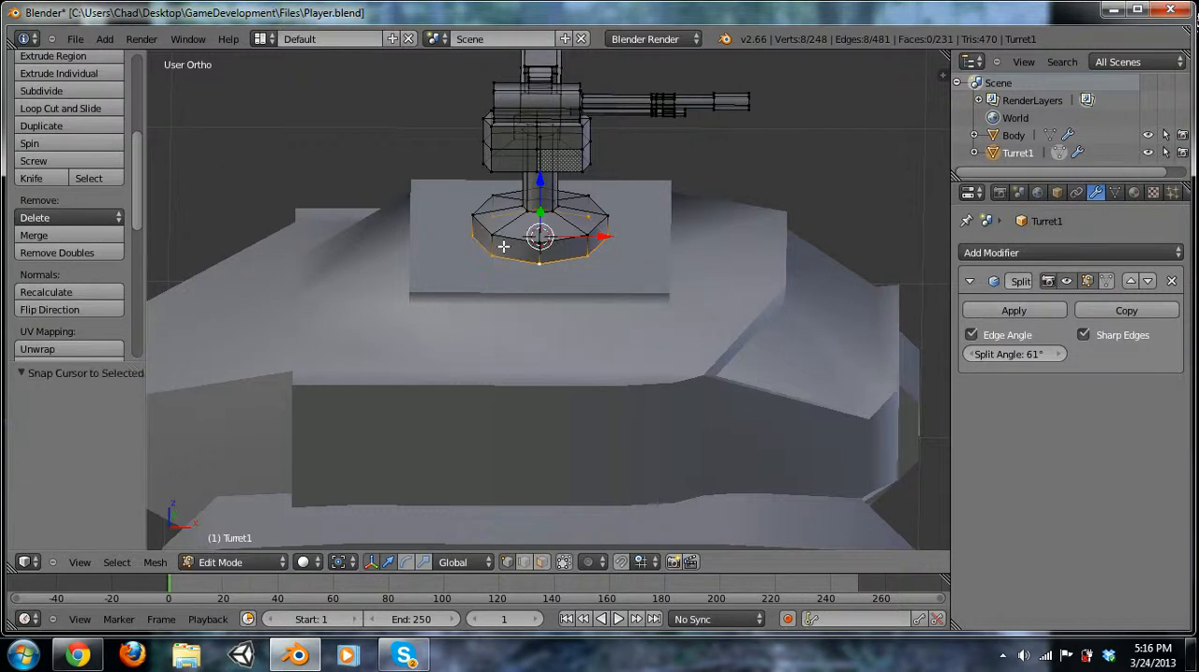
Return to object mode and set Turret1's origin to the 3D cursor at the centre of its base.
key(Tab)
shift+middle_drag(572, 261, 595, 359)
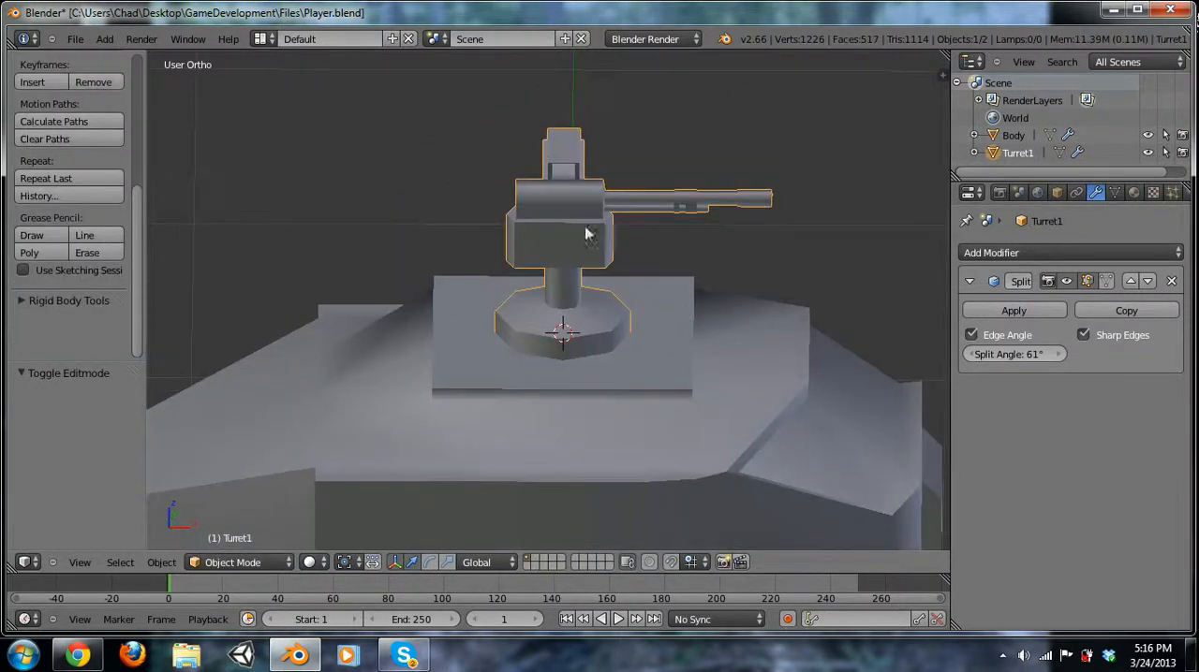
click(163, 563)
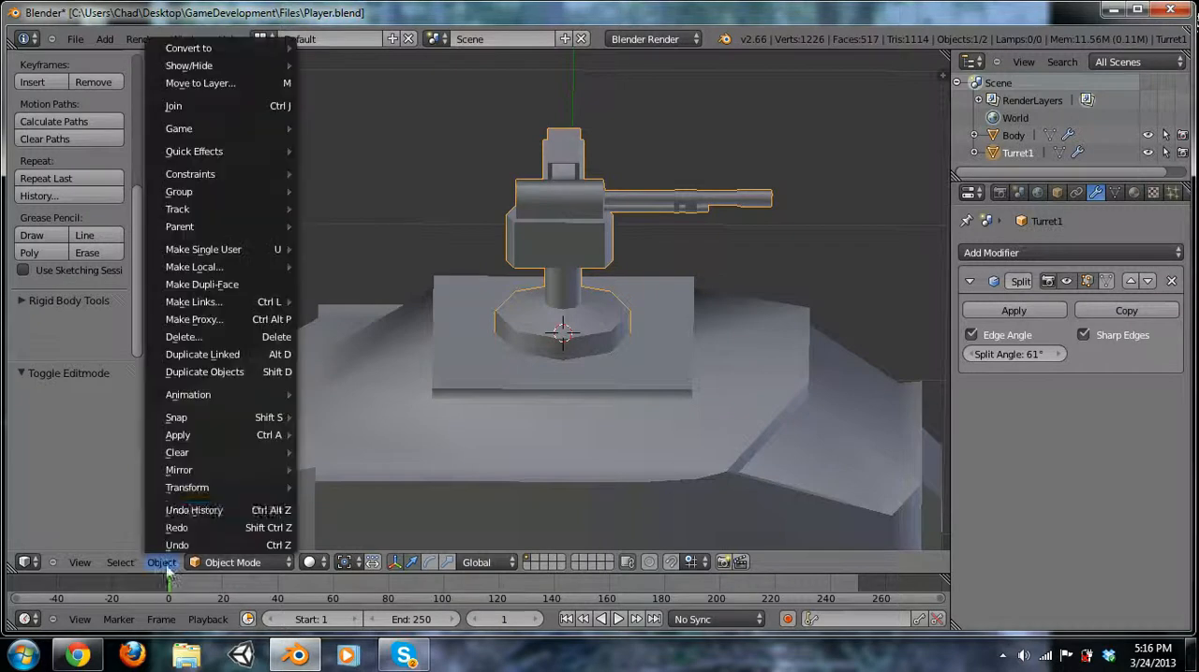
mouse_move(182, 487)
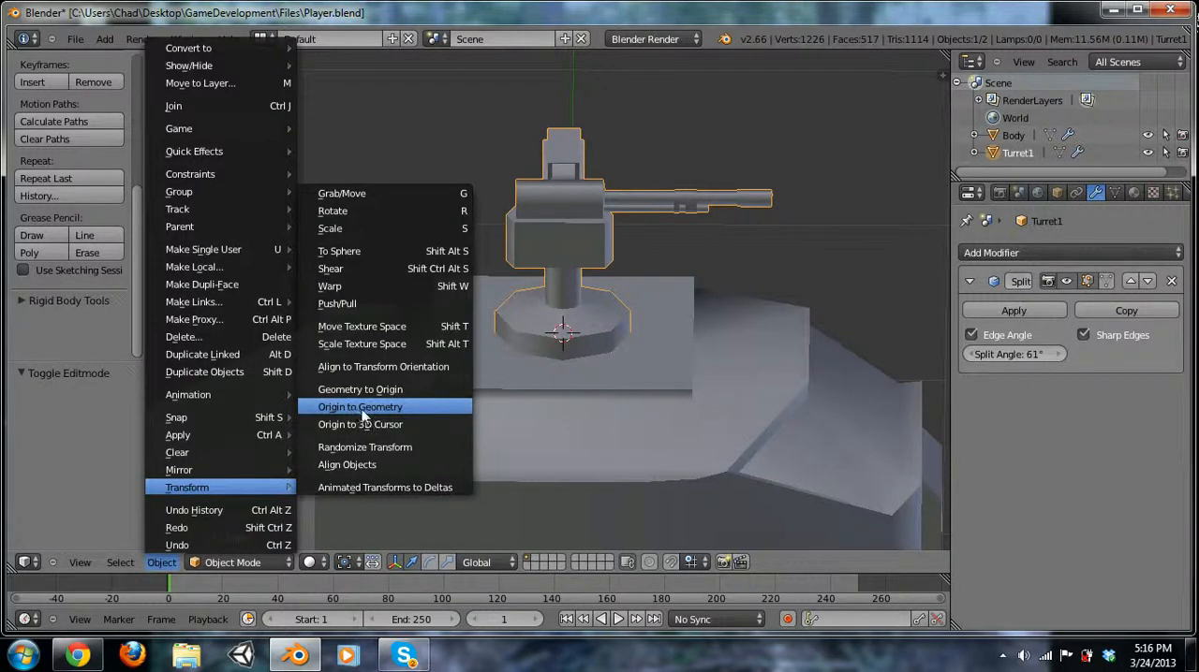
click(365, 424)
middle_drag(636, 303, 562, 329)
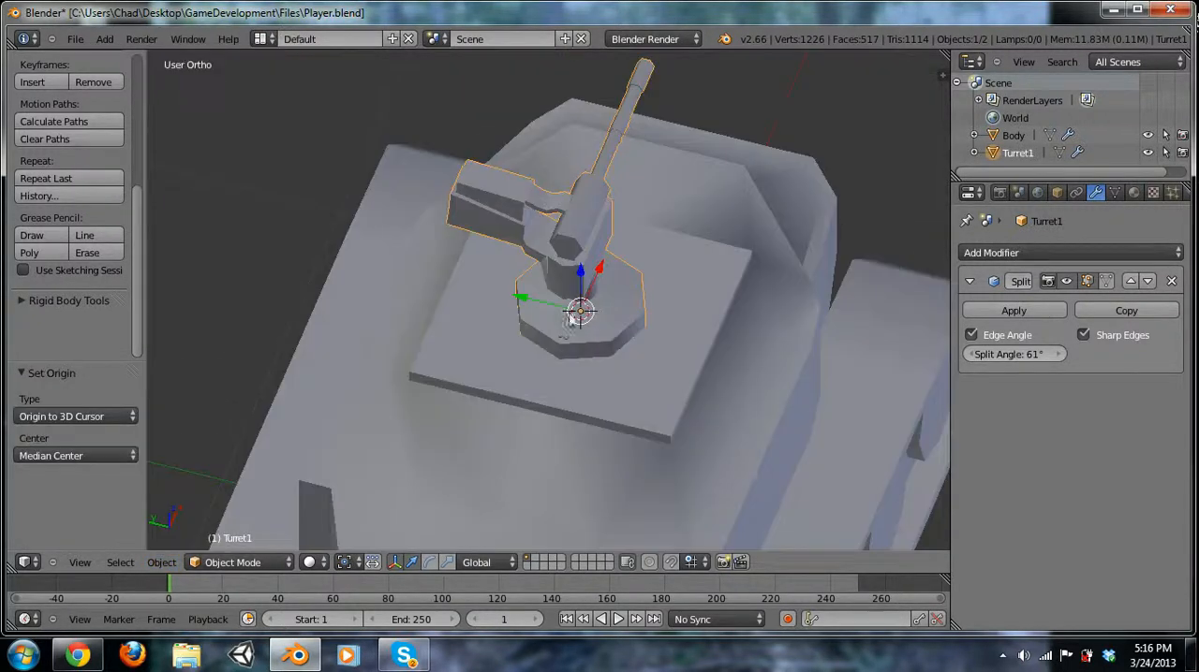
middle_drag(733, 329, 606, 262)
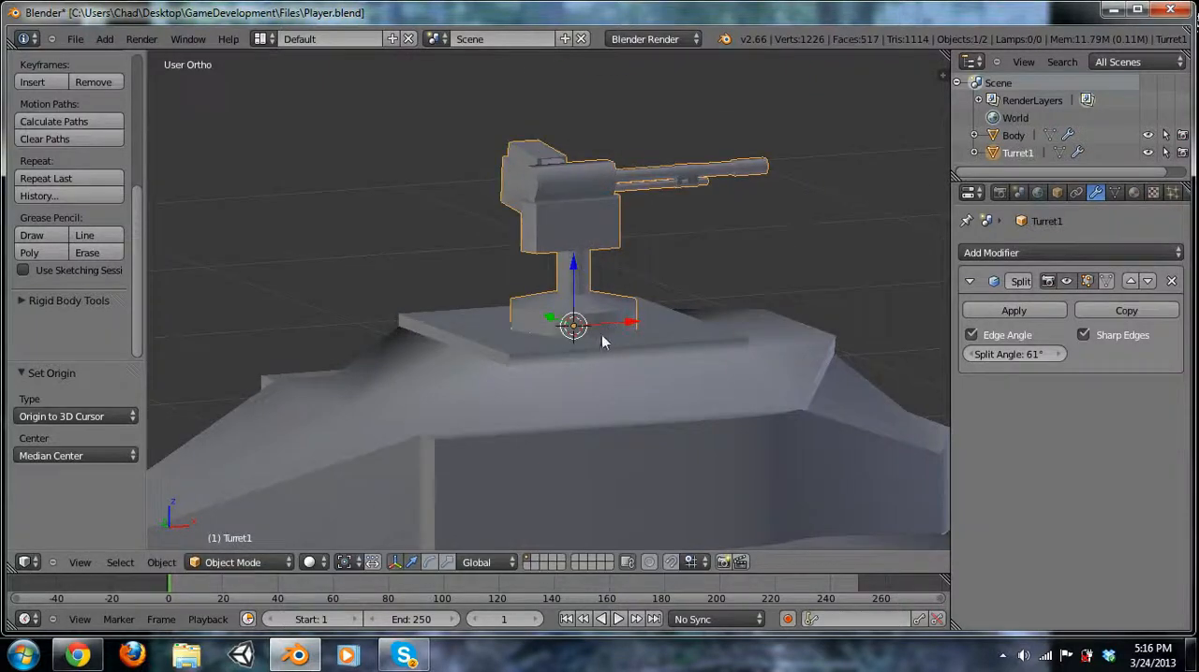
Test rotating Turret1 about the Z axis around the new origin in its base, restoring its original orientation.
key(KP_7)
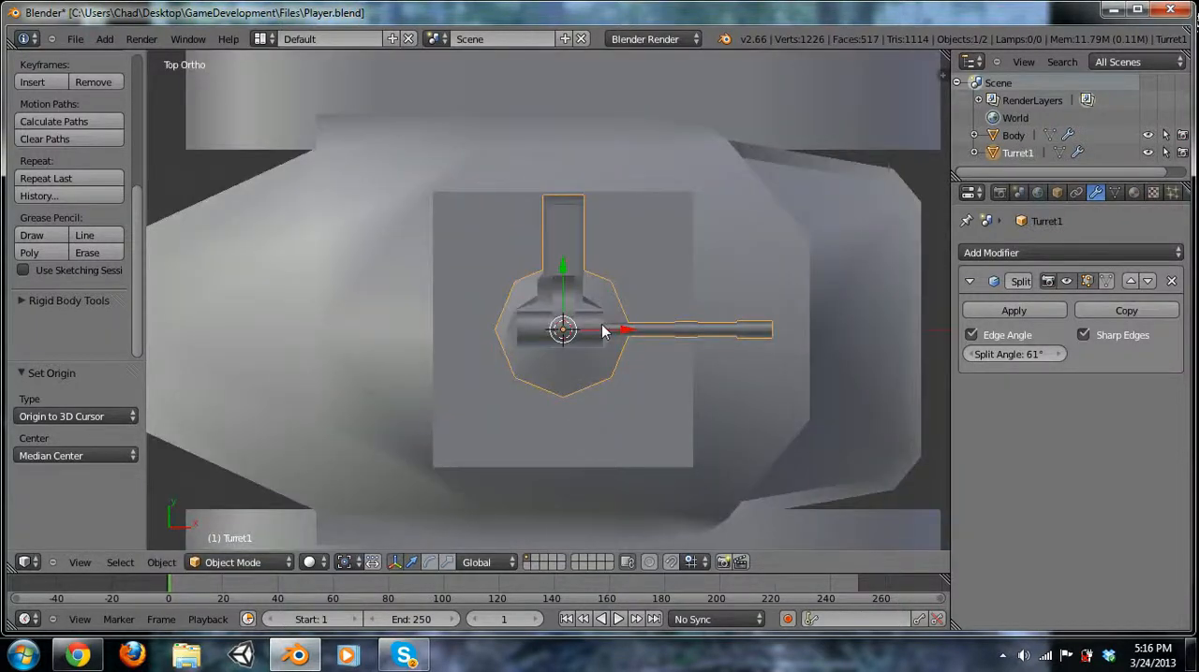
key(r)
right_click(740, 366)
scroll(602, 426, down, 9)
middle_drag(602, 428, 589, 379)
key(r)
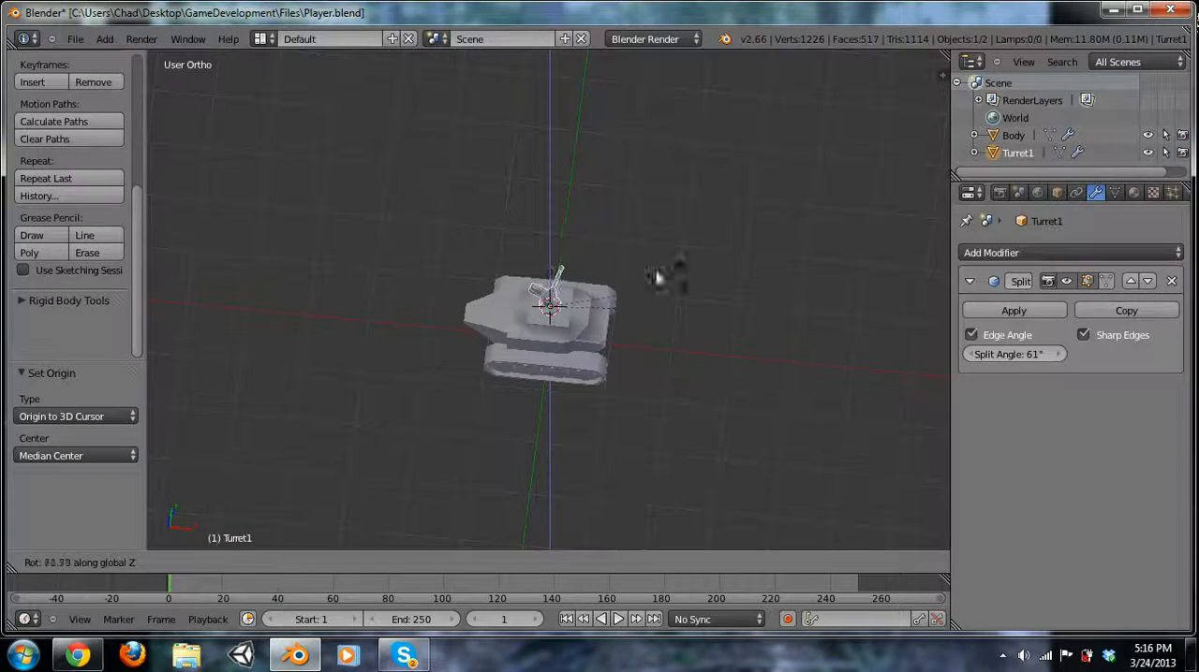
click(706, 328)
Save Player.blend with Turret1's new origin.
click(75, 39)
click(103, 148)
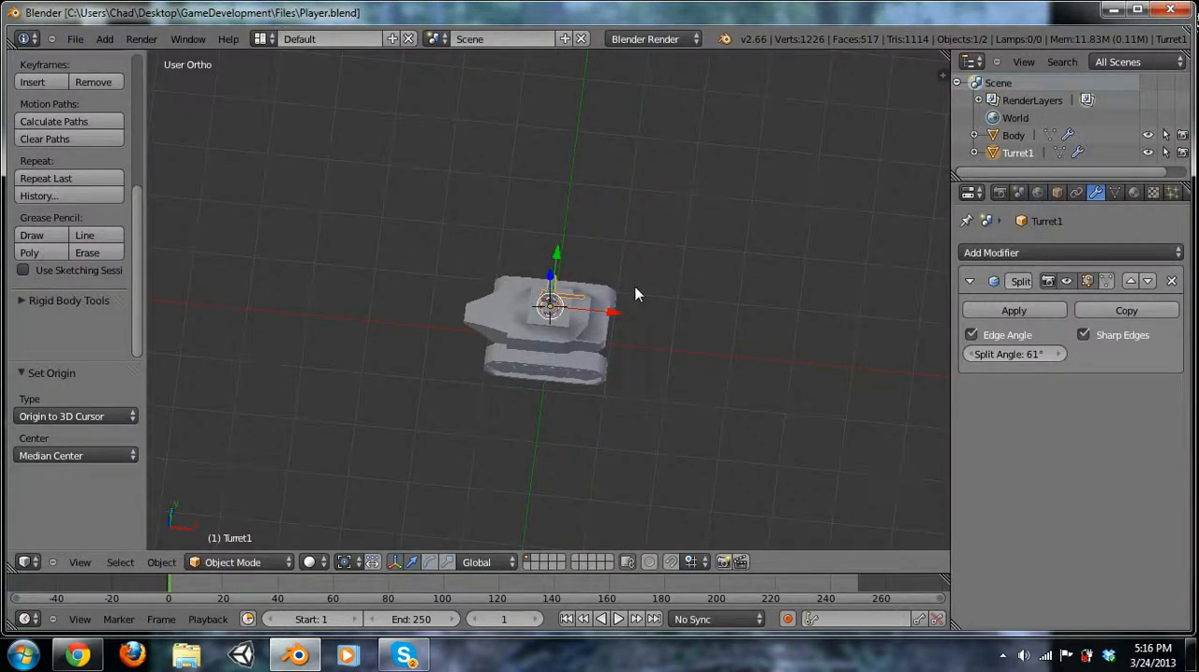